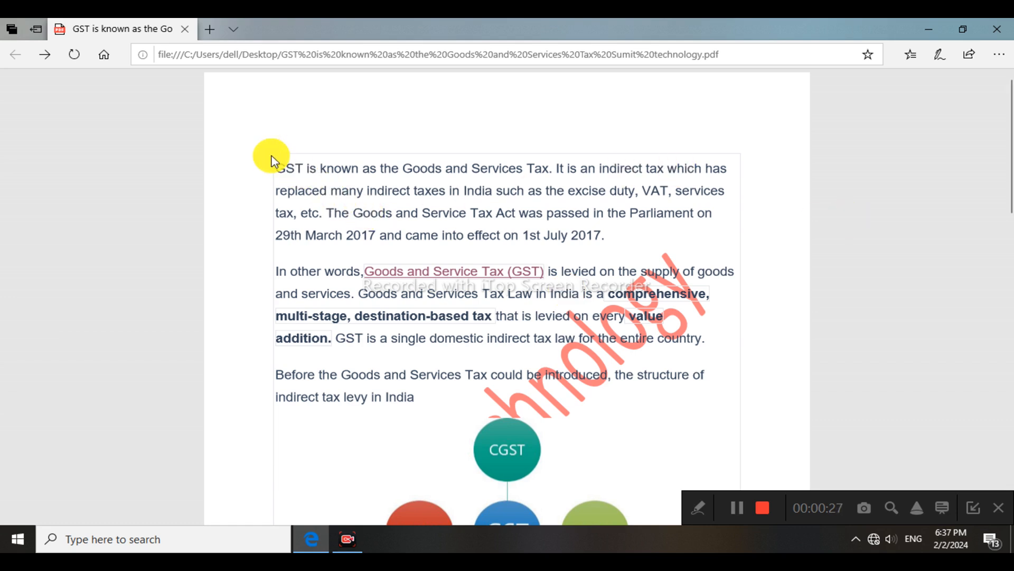
# Step: Ink a short diagonal line across the end of the first paragraph and a dot beside it, and leave note mode
pyautogui.moveTo(302, 175); pyautogui.dragTo(416, 408)
pyautogui.click(465, 326)
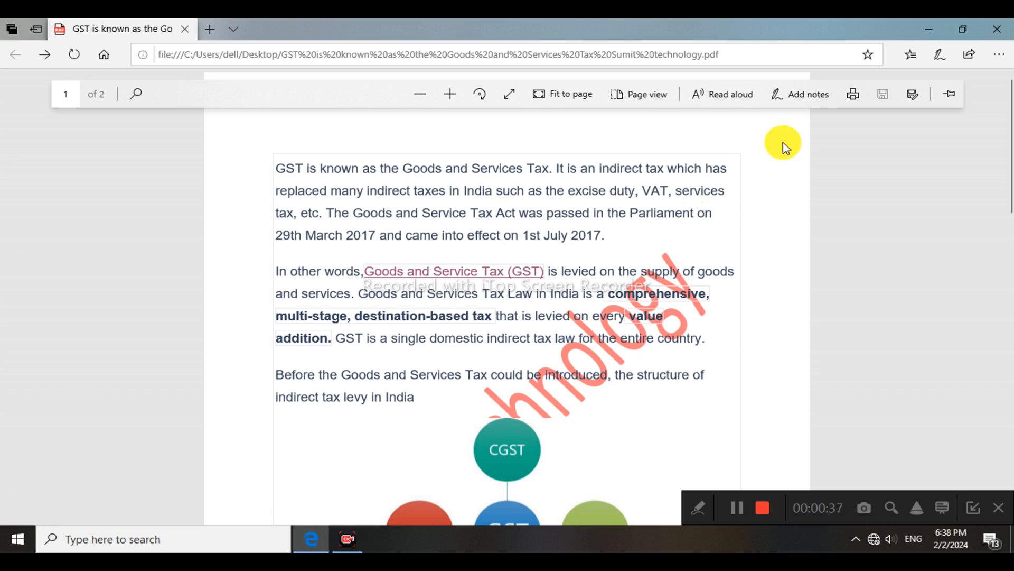
pyautogui.click(777, 103)
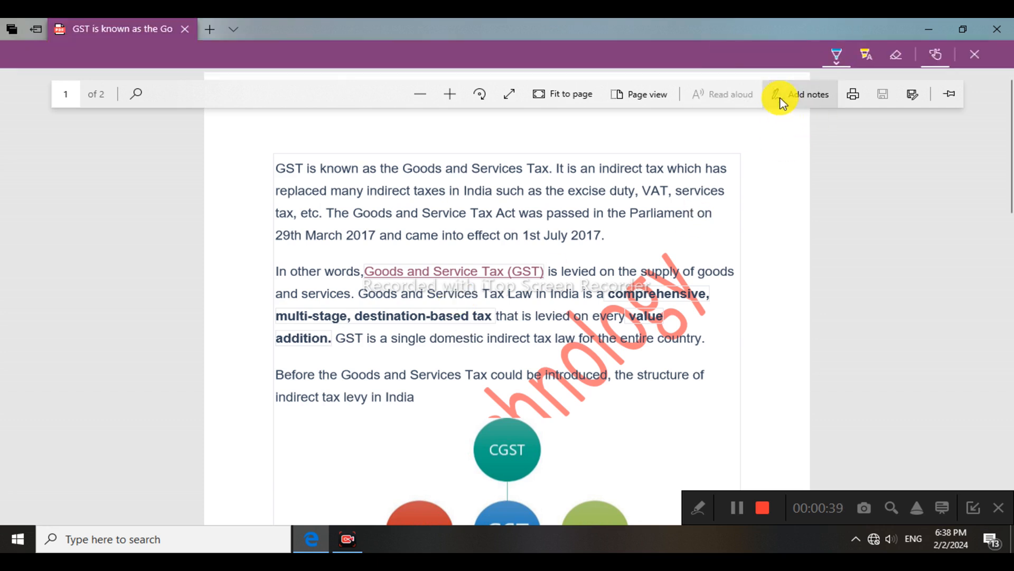
pyautogui.moveTo(569, 186); pyautogui.dragTo(602, 228)
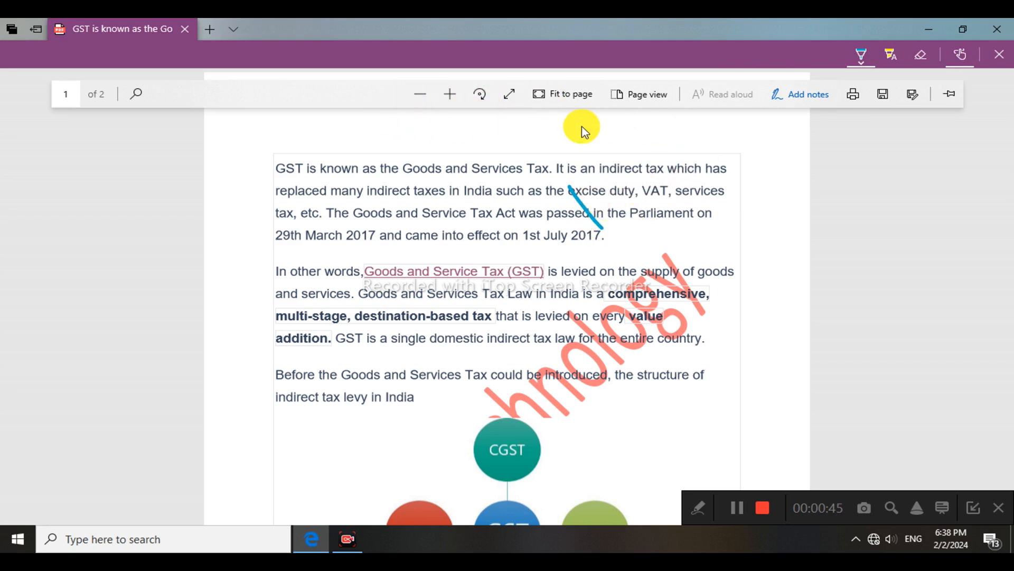
pyautogui.click(712, 243)
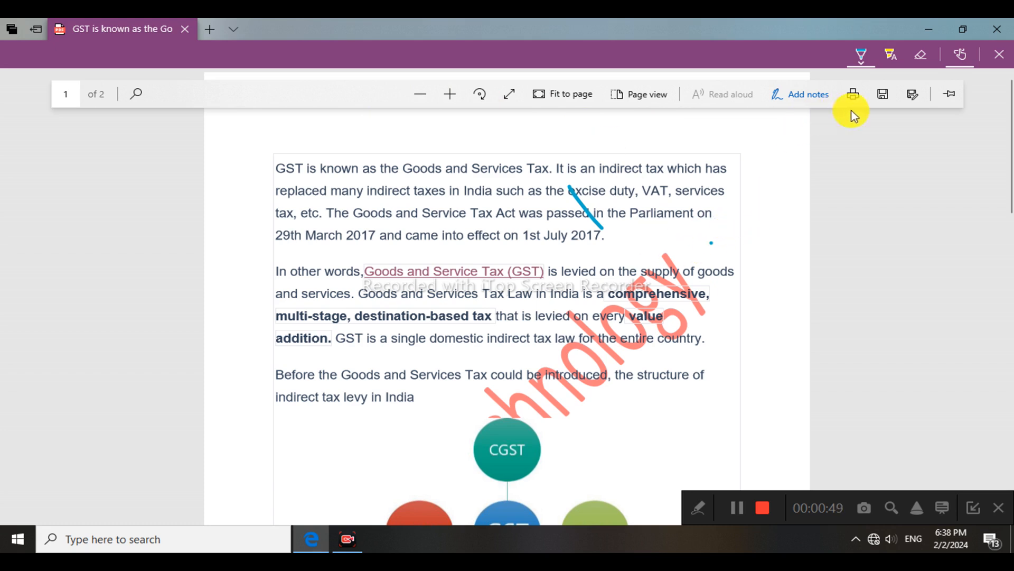
pyautogui.click(999, 57)
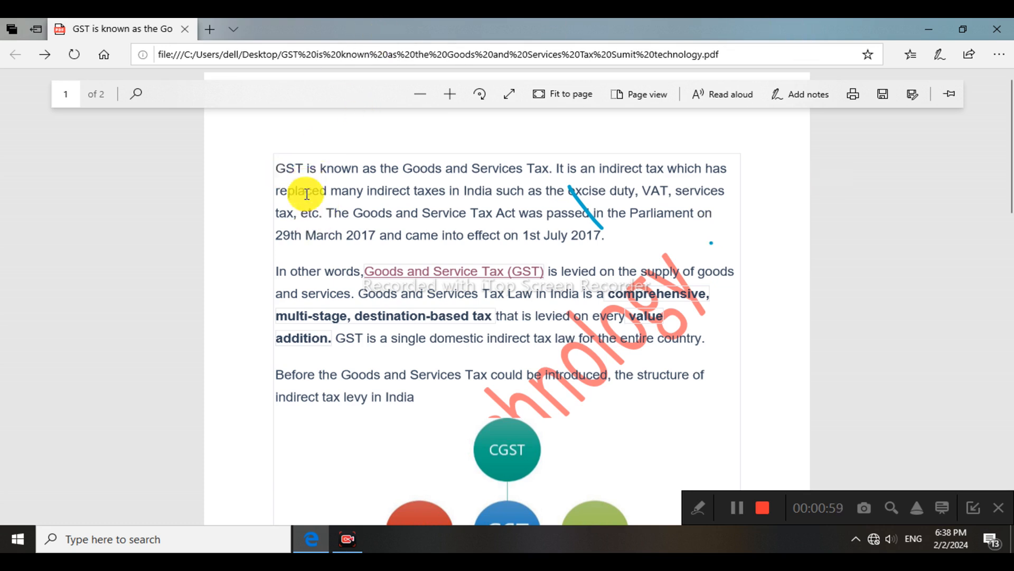
# Step: Read the opening definition of GST in the first paragraph, selecting the words Goods and Services along the way
pyautogui.scroll(-2, 304, 191)
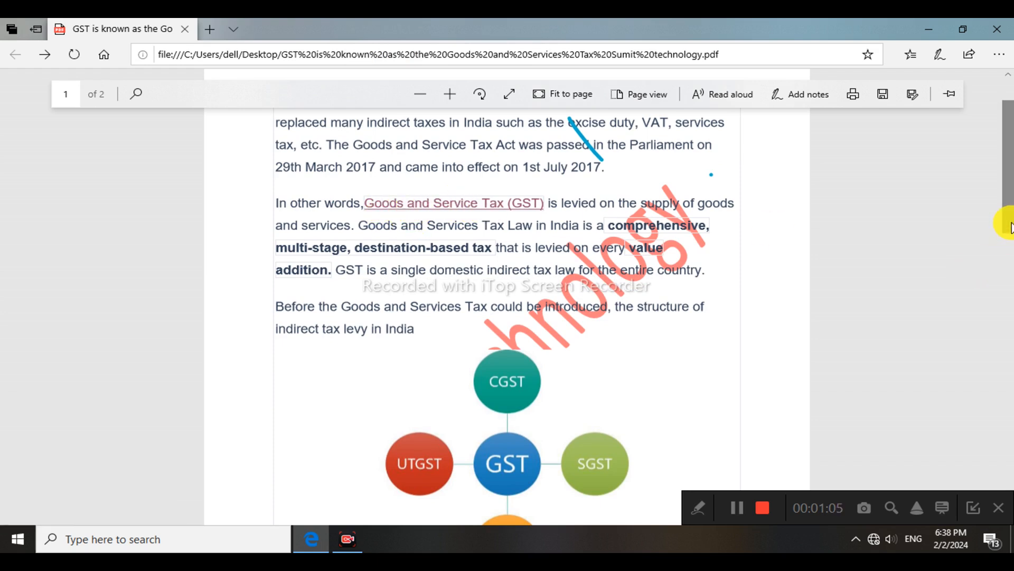
pyautogui.scroll(2, 999, 208)
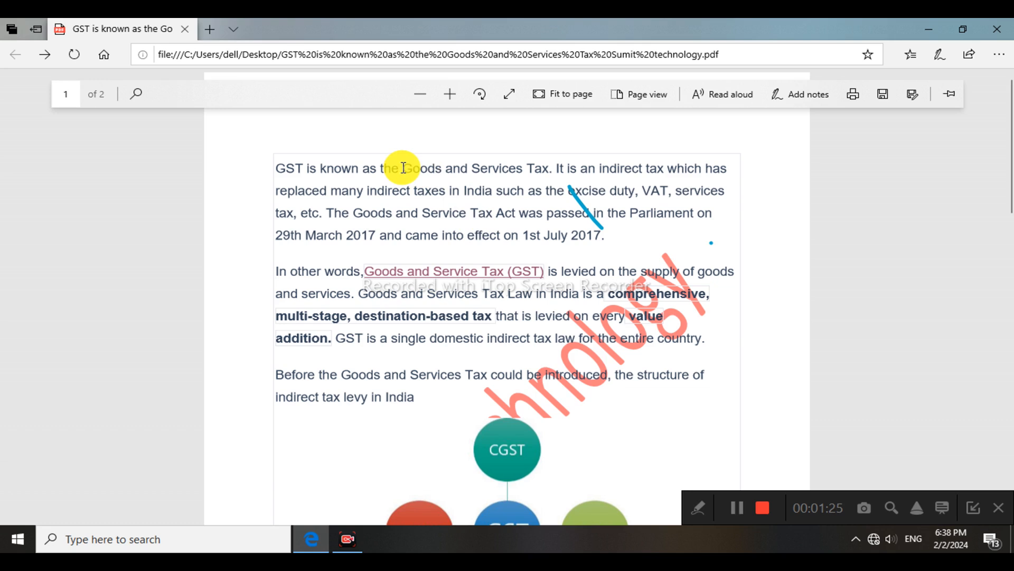
pyautogui.doubleClick(423, 169)
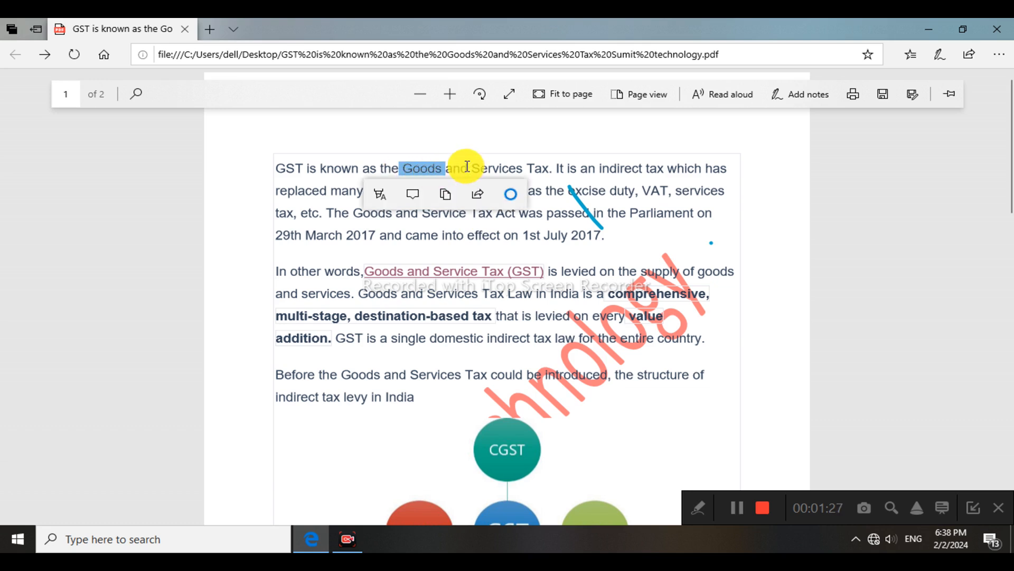
pyautogui.moveTo(473, 168); pyautogui.dragTo(522, 169)
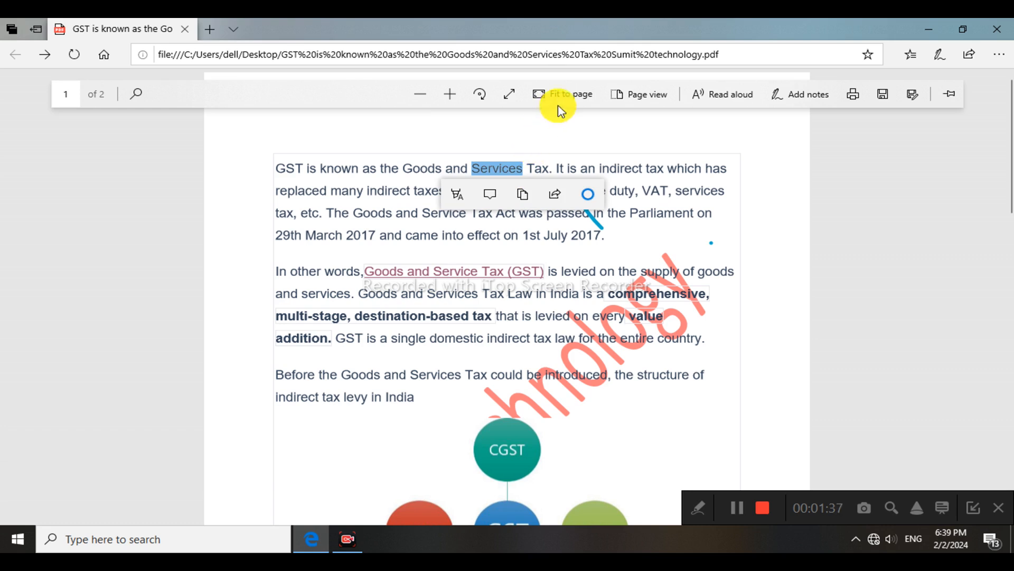
pyautogui.click(510, 172)
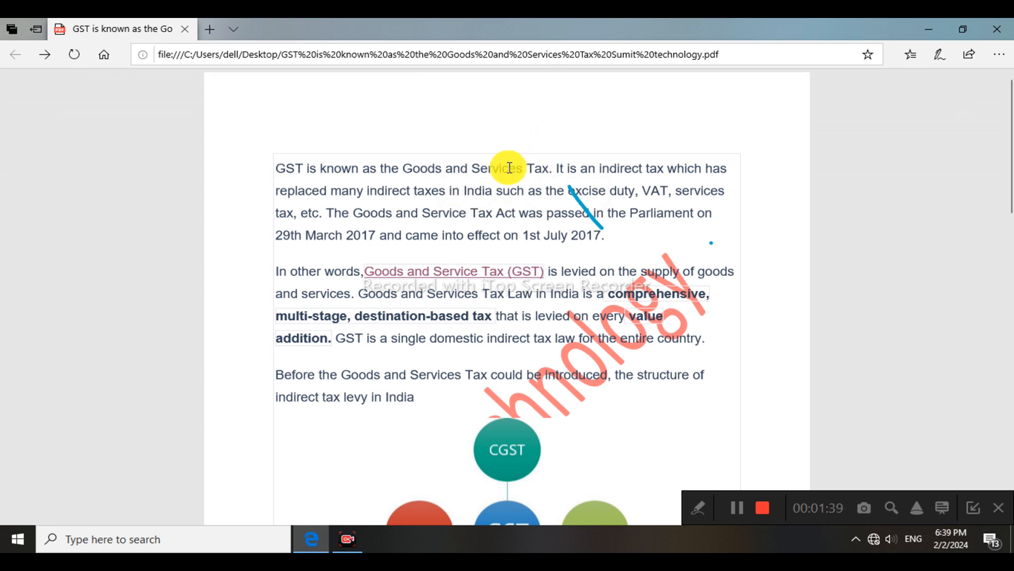
pyautogui.moveTo(276, 166); pyautogui.dragTo(494, 180)
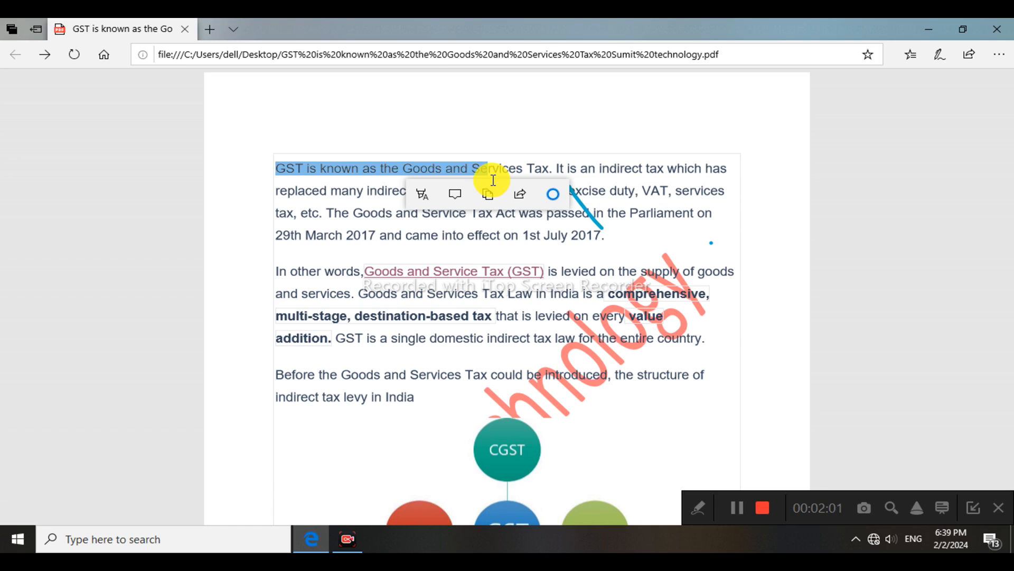
pyautogui.click(623, 234)
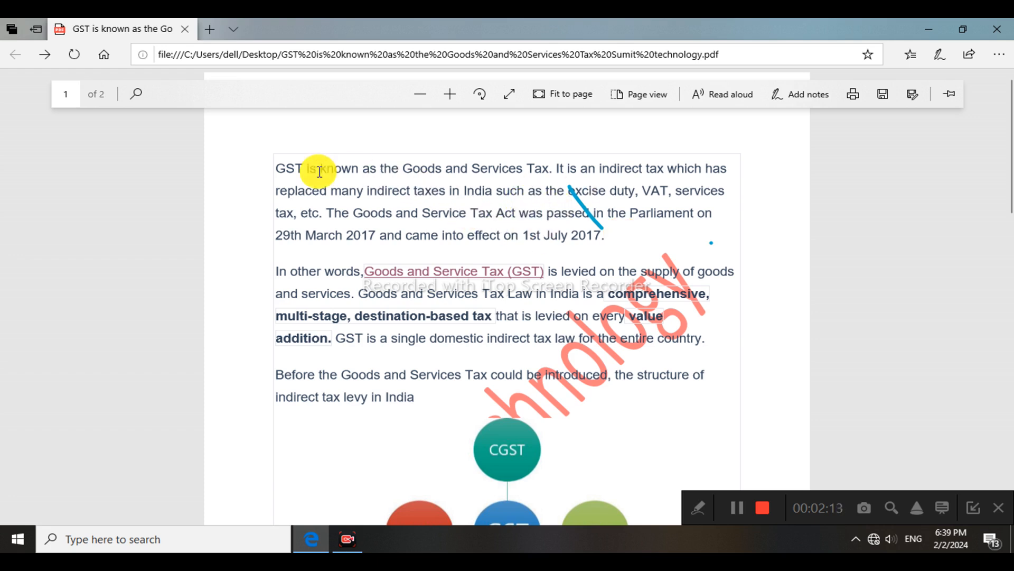
# Step: Read the sentence describing GST as an indirect tax, selecting the phrase "indirect tax"
pyautogui.moveTo(286, 168); pyautogui.dragTo(659, 168)
pyautogui.click(405, 204)
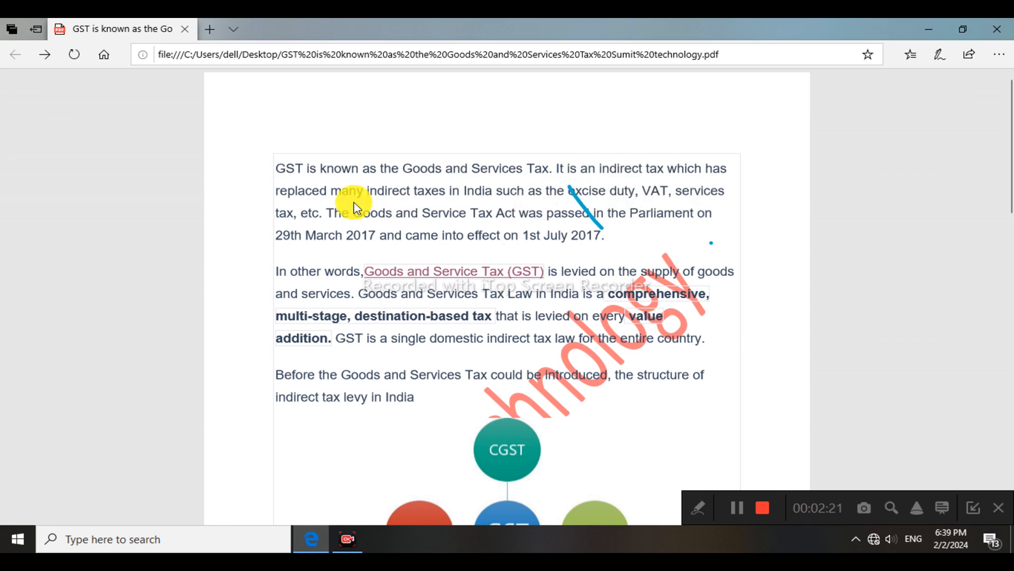
pyautogui.moveTo(602, 167); pyautogui.dragTo(668, 168)
pyautogui.click(564, 177)
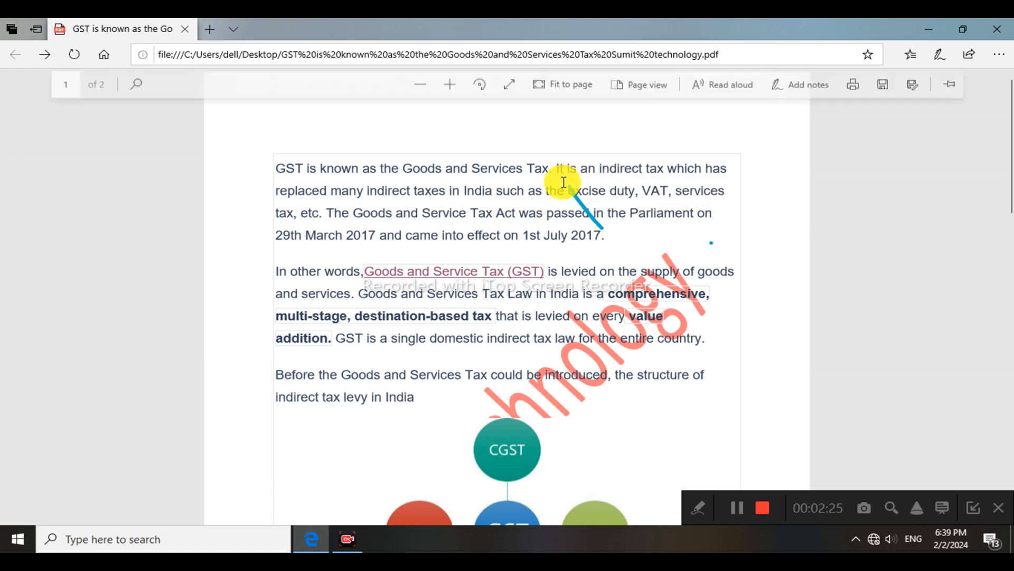
pyautogui.moveTo(598, 168); pyautogui.dragTo(668, 169)
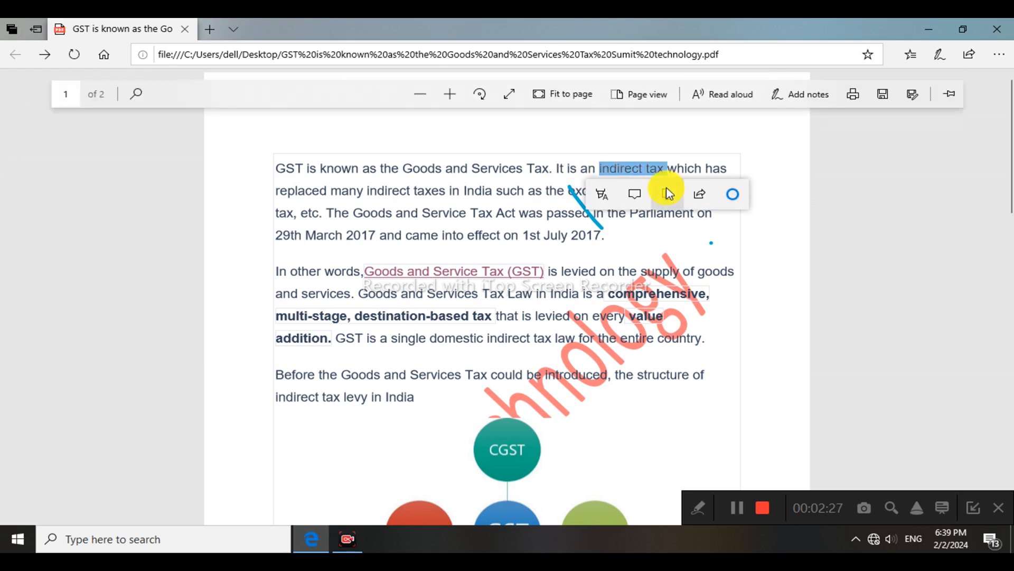
pyautogui.click(641, 239)
pyautogui.moveTo(600, 168); pyautogui.dragTo(705, 168)
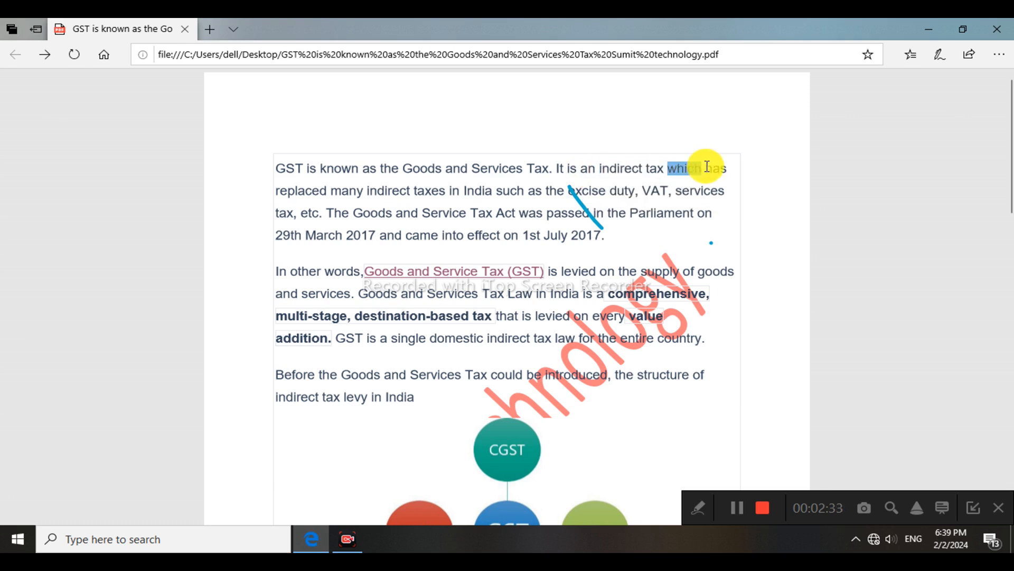
# Step: Read which taxes GST replaced and the dates of its passing and coming into effect in the first paragraph
pyautogui.moveTo(329, 192); pyautogui.dragTo(277, 170)
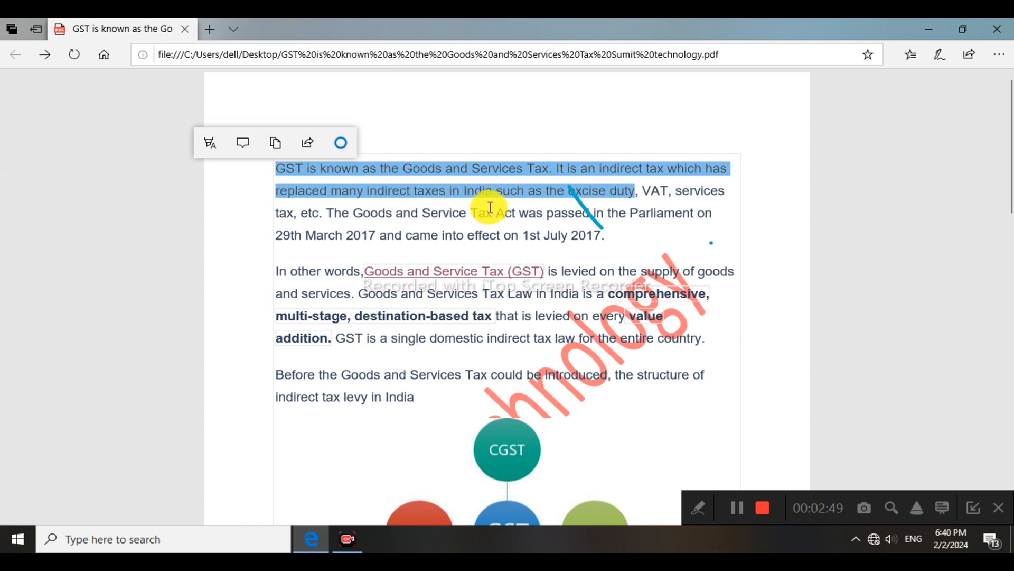
pyautogui.moveTo(521, 235); pyautogui.dragTo(714, 214)
pyautogui.click(525, 235)
pyautogui.moveTo(274, 235); pyautogui.dragTo(374, 236)
pyautogui.moveTo(522, 236); pyautogui.dragTo(603, 236)
pyautogui.click(642, 224)
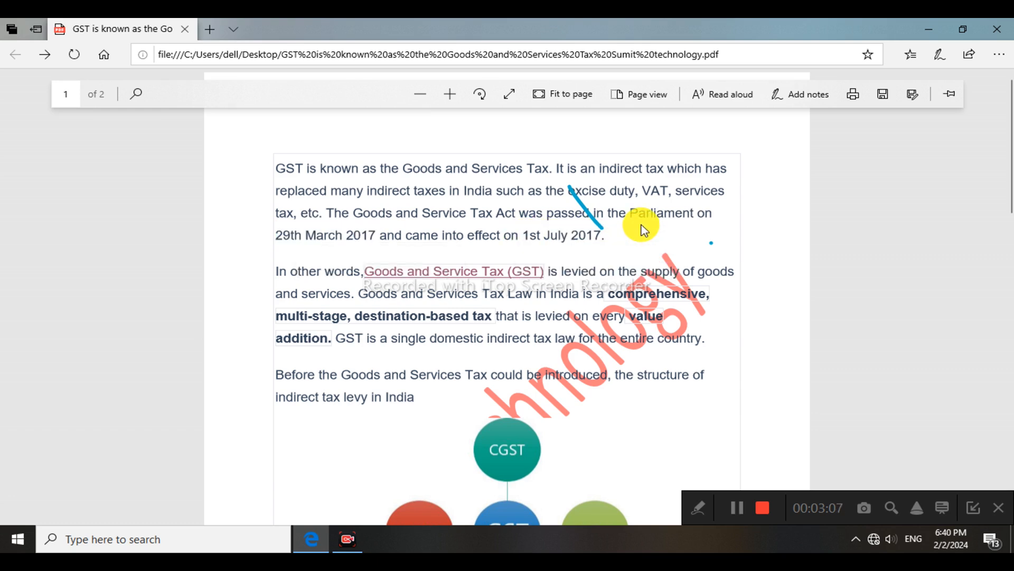
# Step: Review the introductory paragraphs by selecting their text, and examine the GST diagram below them
pyautogui.scroll(-3, 627, 253)
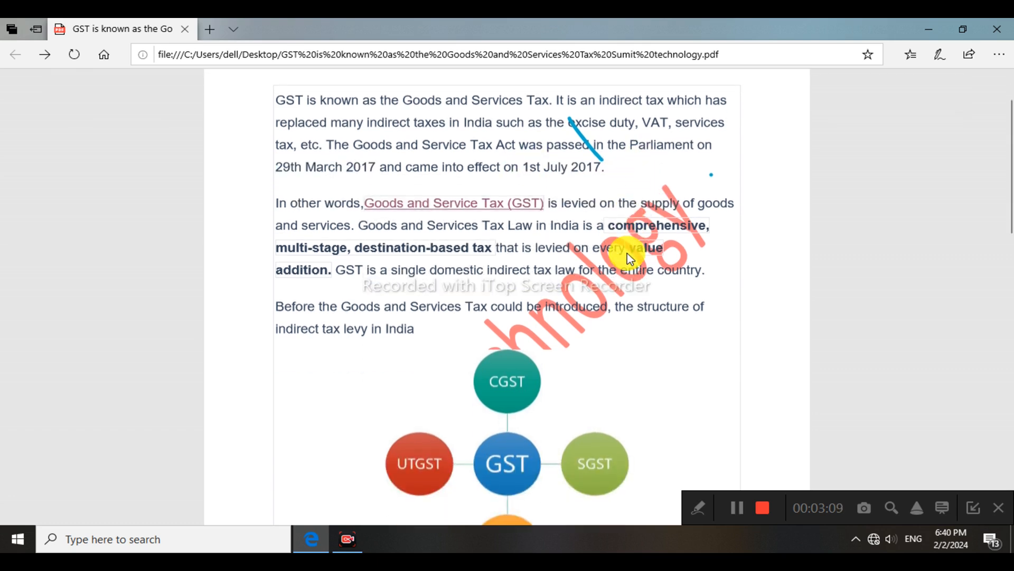
pyautogui.scroll(3, 626, 252)
pyautogui.moveTo(287, 168)
pyautogui.mouseDown()
pyautogui.moveTo(602, 237)
pyautogui.moveTo(288, 169)
pyautogui.mouseUp()
pyautogui.click(607, 236)
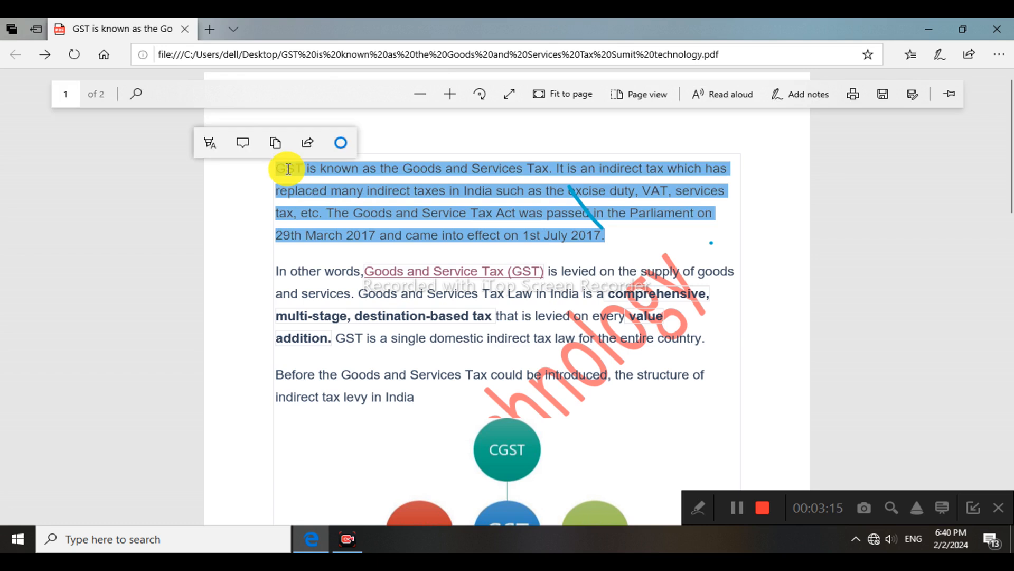
pyautogui.scroll(-3, 520, 333)
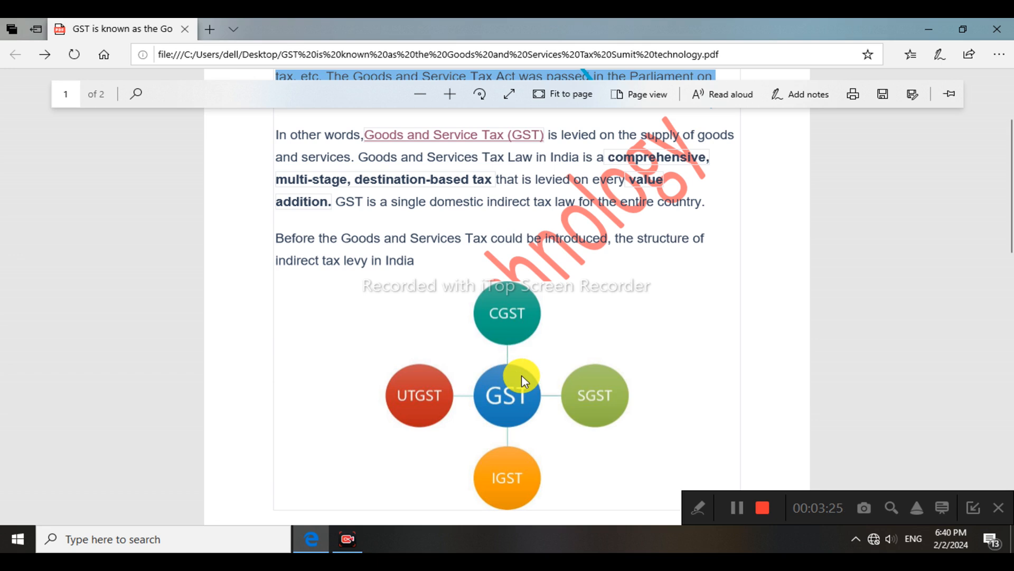
pyautogui.scroll(3, 520, 328)
pyautogui.moveTo(283, 271); pyautogui.dragTo(502, 330)
pyautogui.scroll(-4, 449, 419)
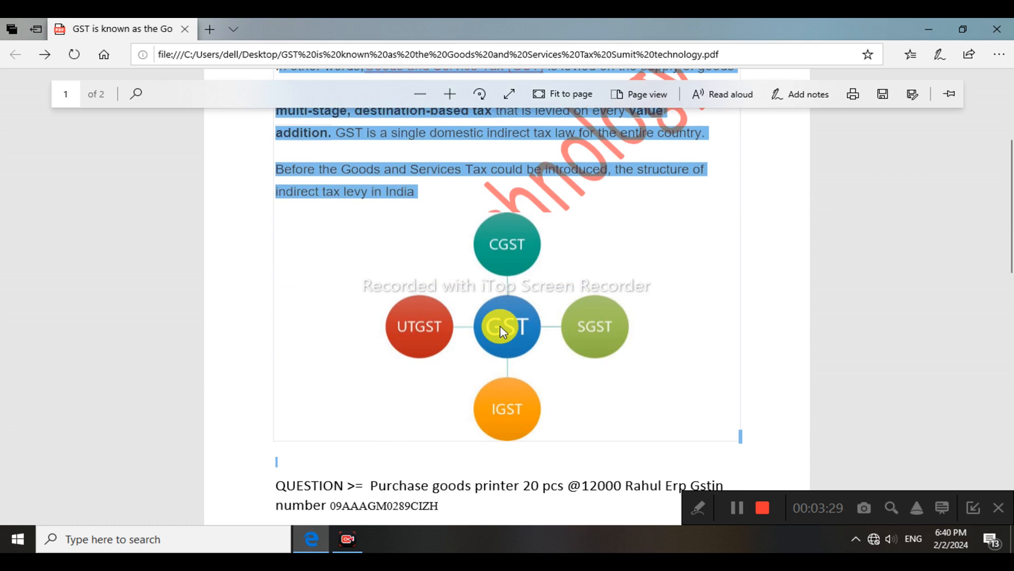
pyautogui.scroll(1, 502, 325)
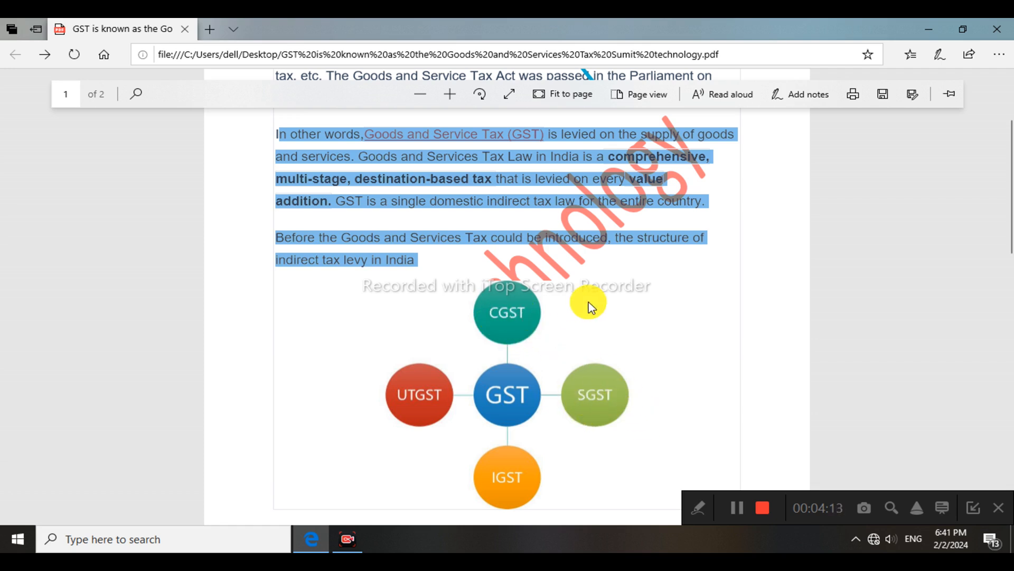
# Step: Ink two circled handwritten letter pairs ending in P beside the GST diagram, one above the other, and join them with two lines
pyautogui.click(809, 101)
pyautogui.moveTo(645, 294); pyautogui.dragTo(665, 332)
pyautogui.moveTo(690, 294)
pyautogui.mouseDown()
pyautogui.moveTo(689, 325)
pyautogui.moveTo(695, 290)
pyautogui.moveTo(693, 305)
pyautogui.moveTo(684, 283)
pyautogui.moveTo(616, 305)
pyautogui.moveTo(665, 335)
pyautogui.moveTo(685, 301)
pyautogui.mouseUp()
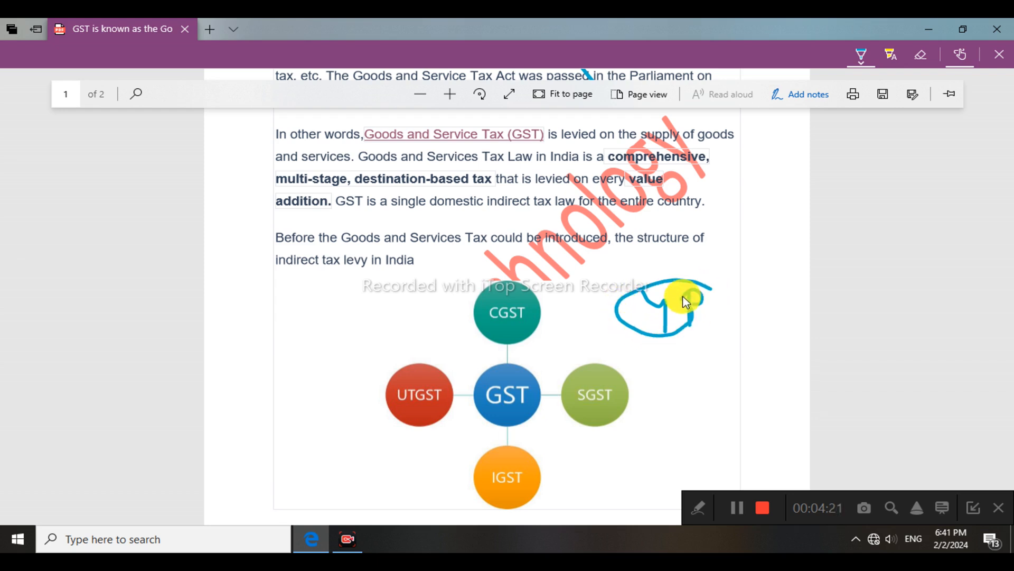
pyautogui.moveTo(667, 352)
pyautogui.mouseDown()
pyautogui.moveTo(680, 373)
pyautogui.moveTo(713, 371)
pyautogui.moveTo(709, 352)
pyautogui.moveTo(654, 338)
pyautogui.moveTo(671, 397)
pyautogui.moveTo(747, 363)
pyautogui.moveTo(732, 346)
pyautogui.moveTo(715, 364)
pyautogui.mouseUp()
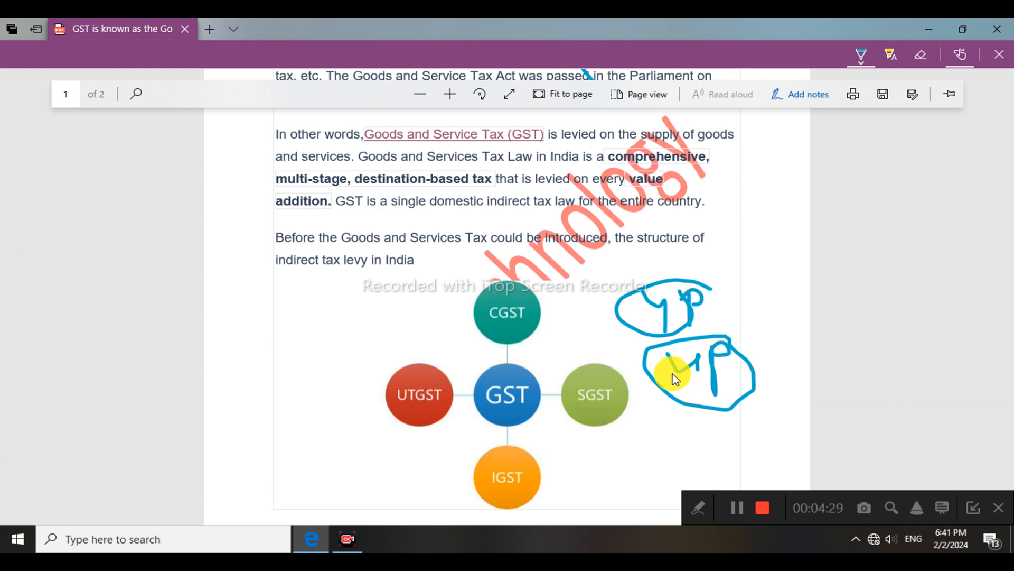
pyautogui.moveTo(676, 341); pyautogui.dragTo(686, 378)
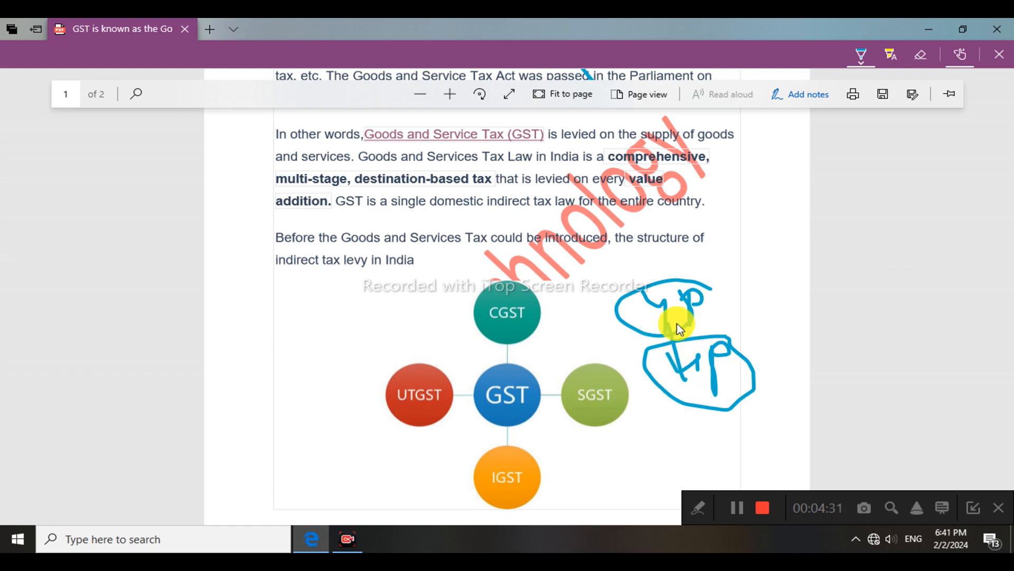
pyautogui.moveTo(679, 329); pyautogui.dragTo(701, 381)
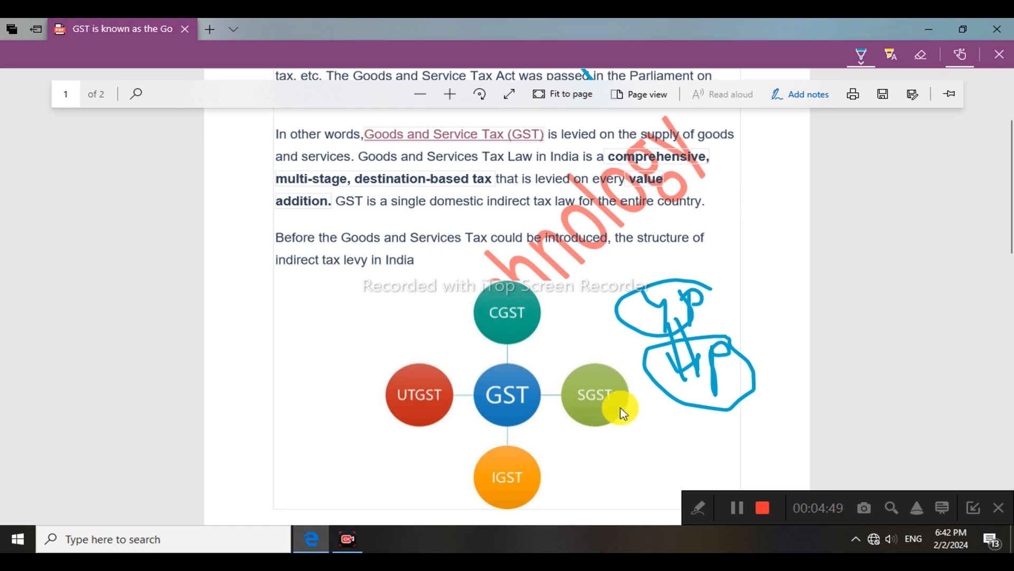
# Step: Ink a check mark beside the IGST circle in the diagram and draw a ring around the IGST label
pyautogui.scroll(-3, 508, 364)
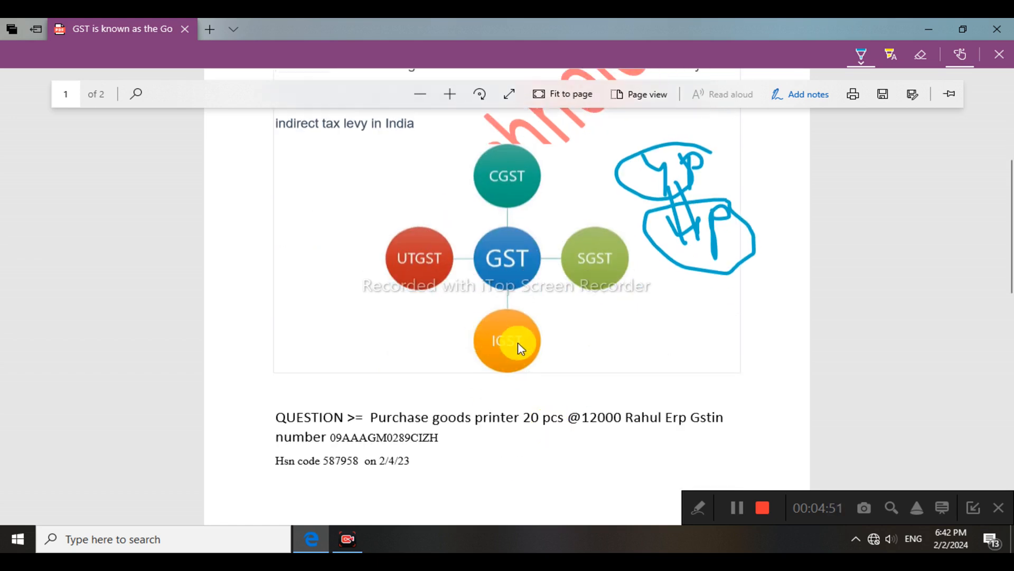
pyautogui.moveTo(540, 348)
pyautogui.mouseDown()
pyautogui.moveTo(573, 355)
pyautogui.moveTo(637, 314)
pyautogui.mouseUp()
pyautogui.moveTo(538, 346)
pyautogui.mouseDown()
pyautogui.moveTo(555, 362)
pyautogui.moveTo(629, 322)
pyautogui.mouseUp()
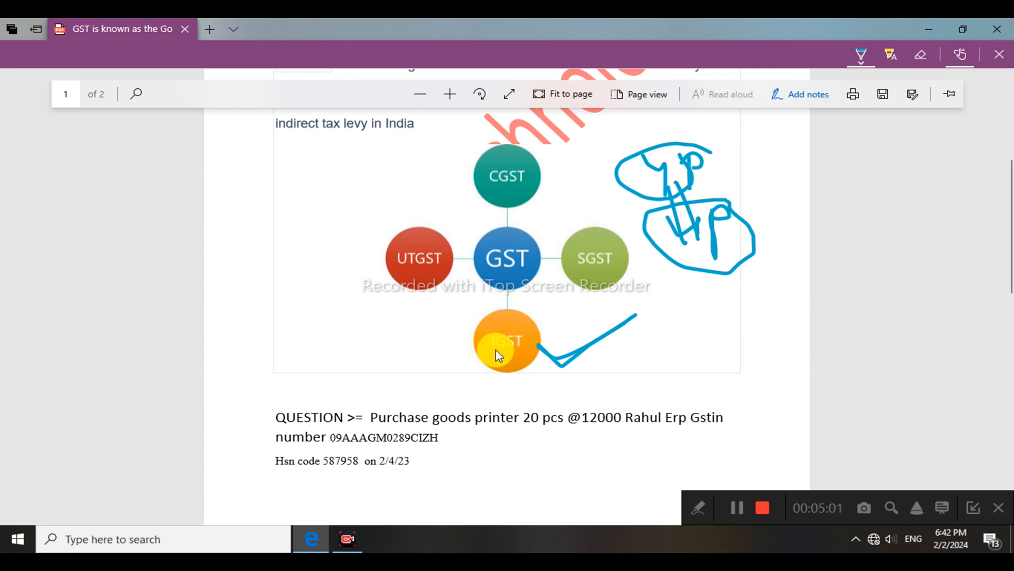
pyautogui.moveTo(488, 350)
pyautogui.mouseDown()
pyautogui.moveTo(521, 354)
pyautogui.moveTo(532, 331)
pyautogui.moveTo(476, 341)
pyautogui.moveTo(497, 353)
pyautogui.moveTo(534, 343)
pyautogui.mouseUp()
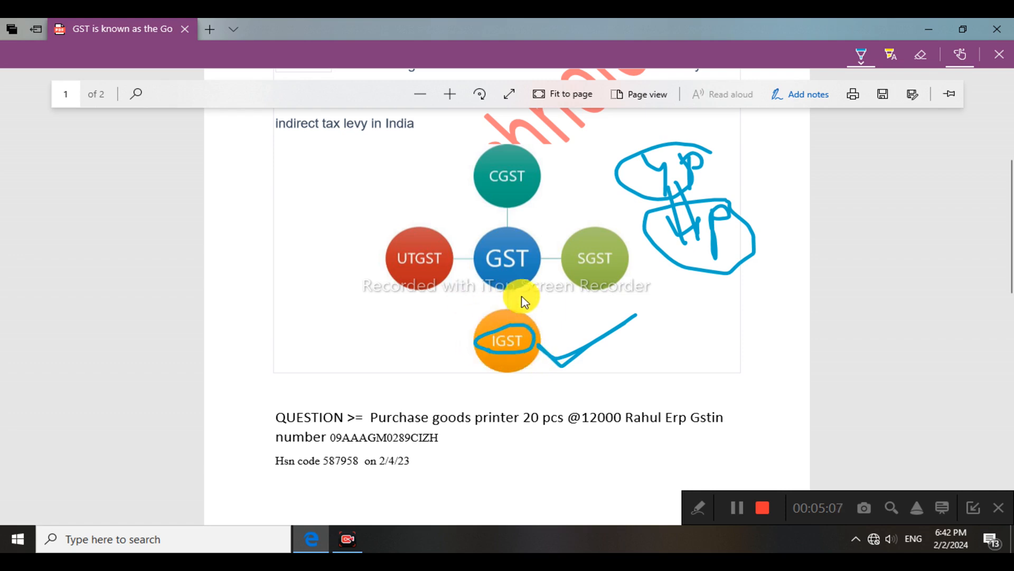
# Step: Ink rings around the UTGST label in the diagram and cross it out
pyautogui.scroll(1, 415, 313)
pyautogui.moveTo(412, 317)
pyautogui.mouseDown()
pyautogui.moveTo(394, 322)
pyautogui.moveTo(399, 344)
pyautogui.moveTo(453, 328)
pyautogui.moveTo(409, 313)
pyautogui.moveTo(382, 329)
pyautogui.mouseUp()
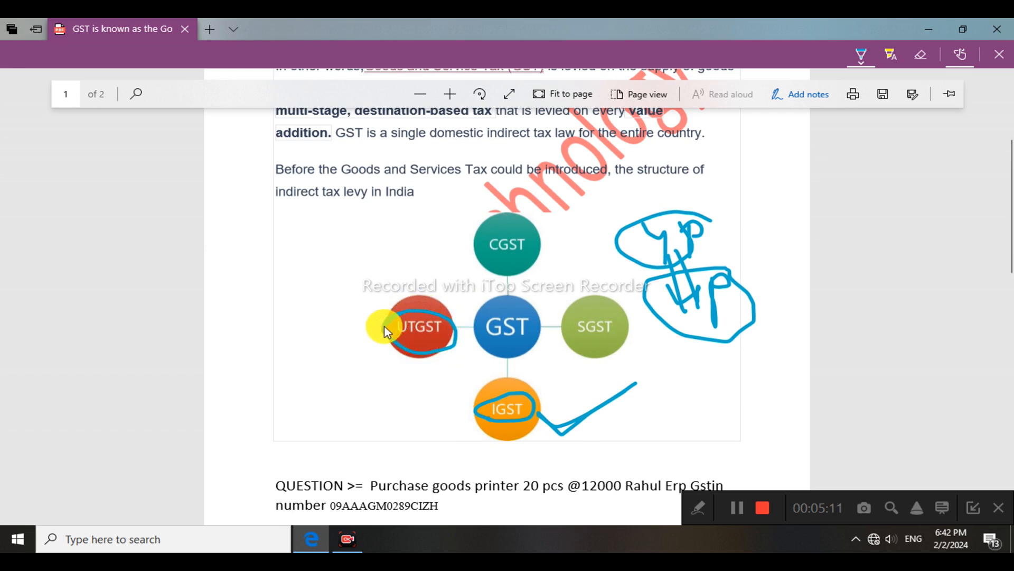
pyautogui.moveTo(444, 317)
pyautogui.mouseDown()
pyautogui.moveTo(385, 330)
pyautogui.moveTo(430, 358)
pyautogui.moveTo(452, 333)
pyautogui.moveTo(389, 317)
pyautogui.moveTo(403, 356)
pyautogui.moveTo(446, 319)
pyautogui.moveTo(388, 326)
pyautogui.moveTo(449, 348)
pyautogui.moveTo(451, 280)
pyautogui.moveTo(405, 360)
pyautogui.moveTo(479, 385)
pyautogui.mouseUp()
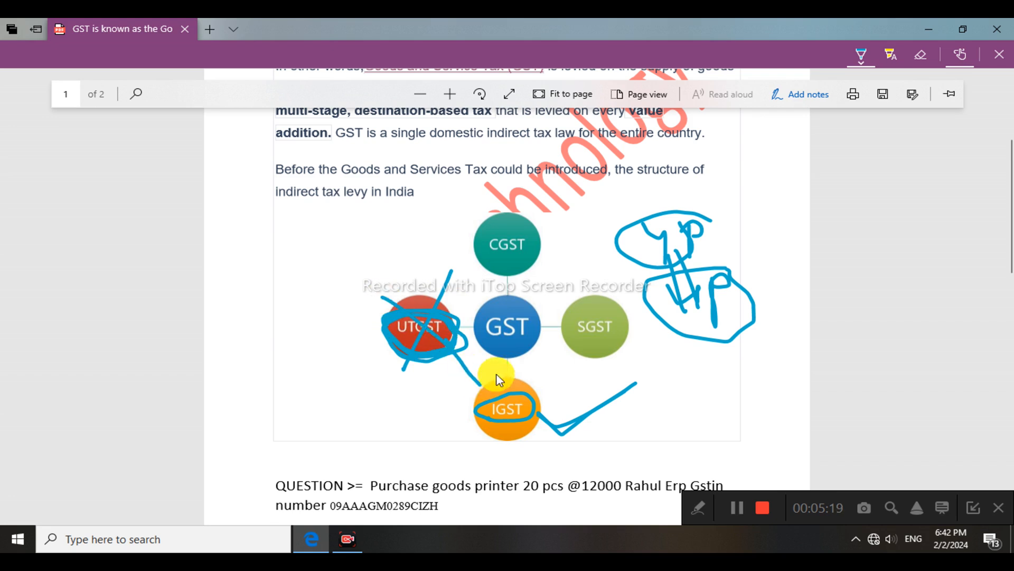
# Step: Ink check marks on the CGST and SGST circles and another one across the IGST circle
pyautogui.moveTo(531, 254); pyautogui.dragTo(597, 219)
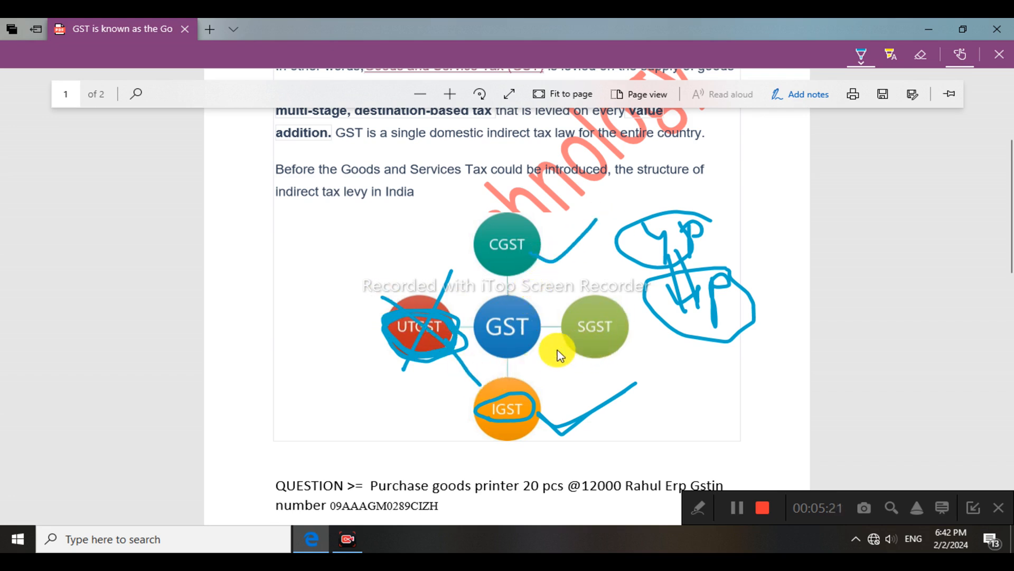
pyautogui.moveTo(557, 351); pyautogui.dragTo(619, 320)
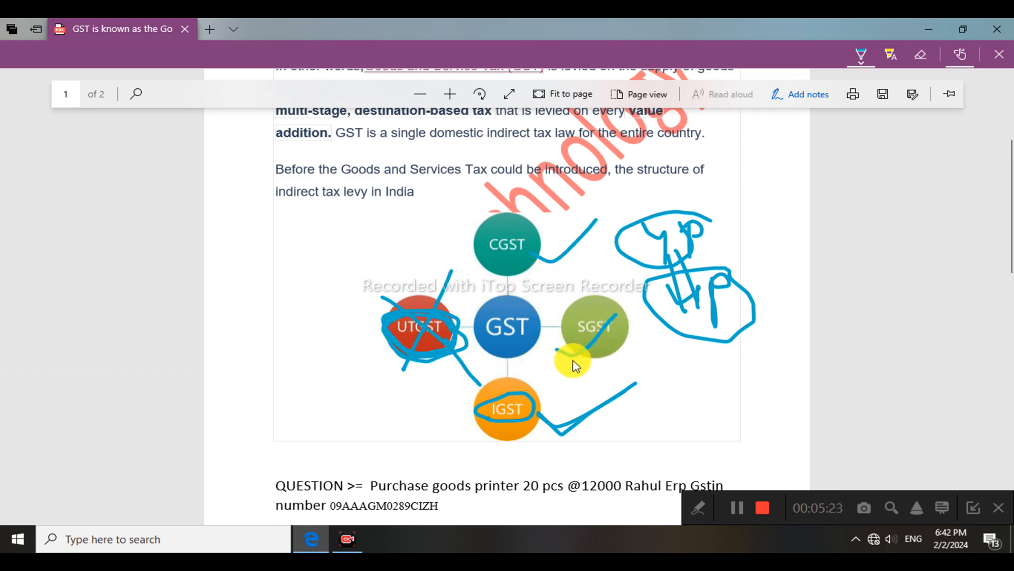
pyautogui.moveTo(452, 412); pyautogui.dragTo(535, 379)
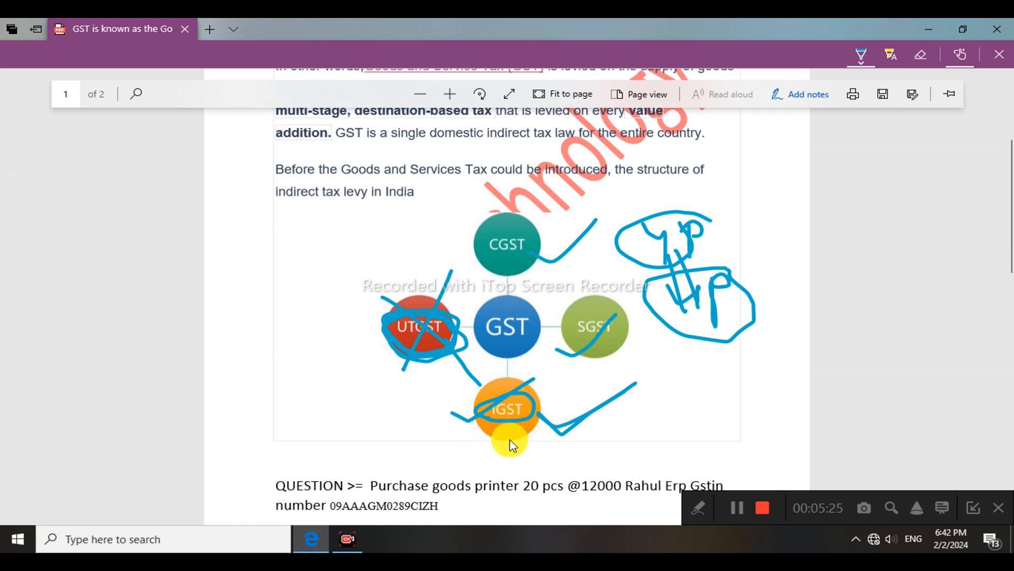
# Step: Ink an underline and a check mark on the supplier's GSTIN in the purchase question and underline the Hsn code label
pyautogui.scroll(-1, 575, 370)
pyautogui.scroll(-1, 575, 375)
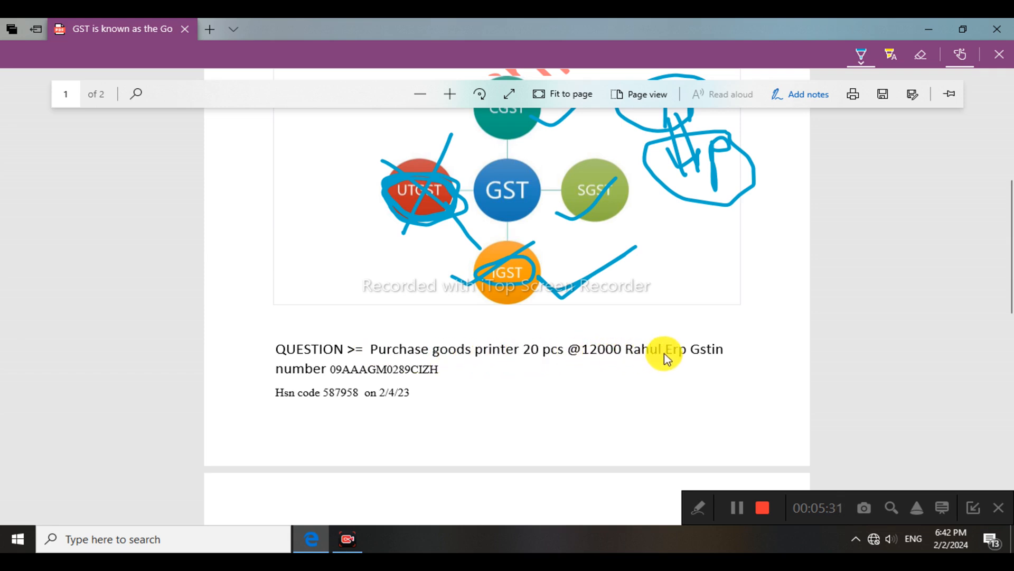
pyautogui.moveTo(334, 377)
pyautogui.mouseDown()
pyautogui.moveTo(460, 372)
pyautogui.moveTo(489, 356)
pyautogui.mouseUp()
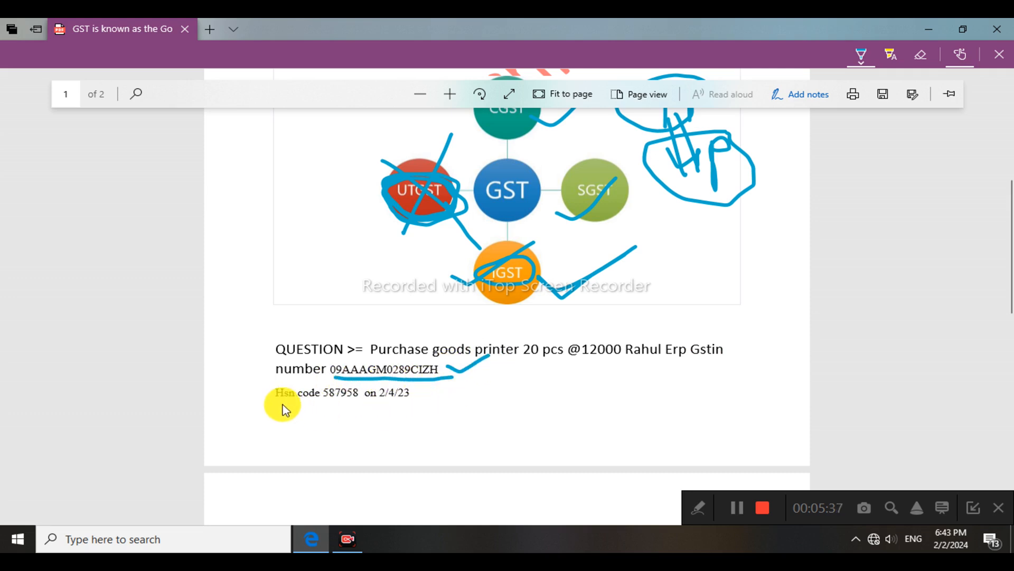
pyautogui.moveTo(269, 400); pyautogui.dragTo(312, 403)
pyautogui.press('super+plus')
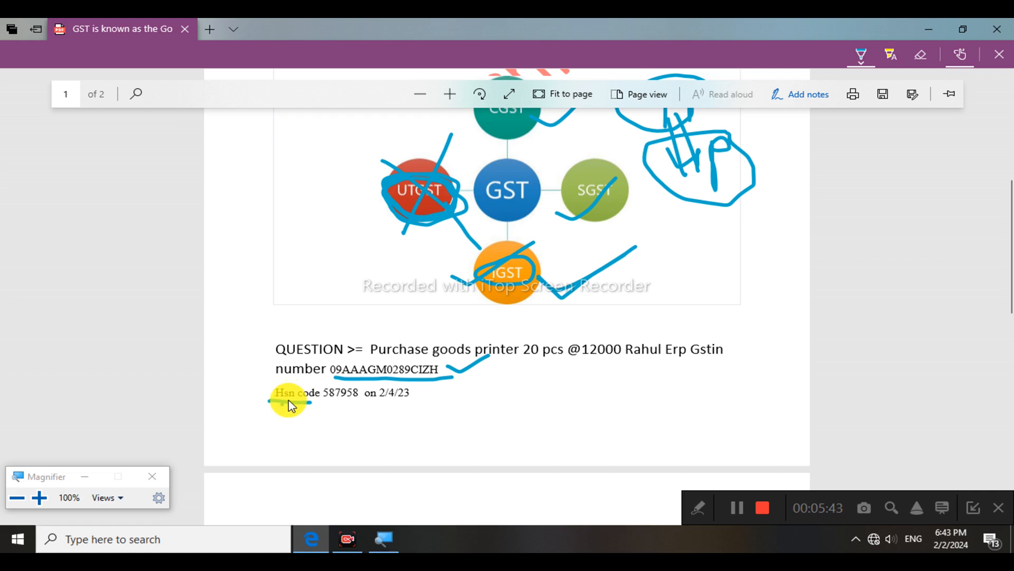
pyautogui.press('super+plus')
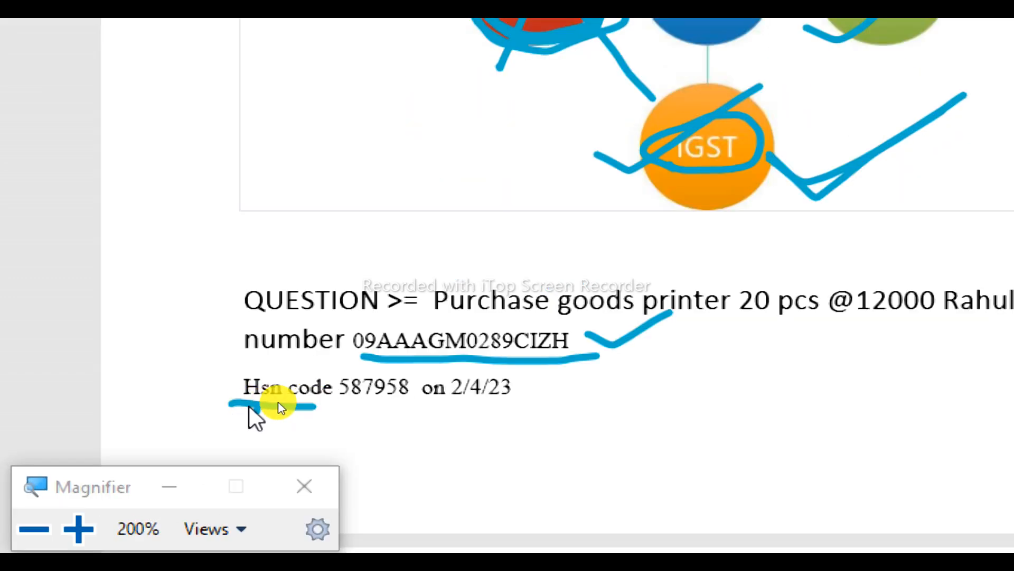
pyautogui.press('super+Escape')
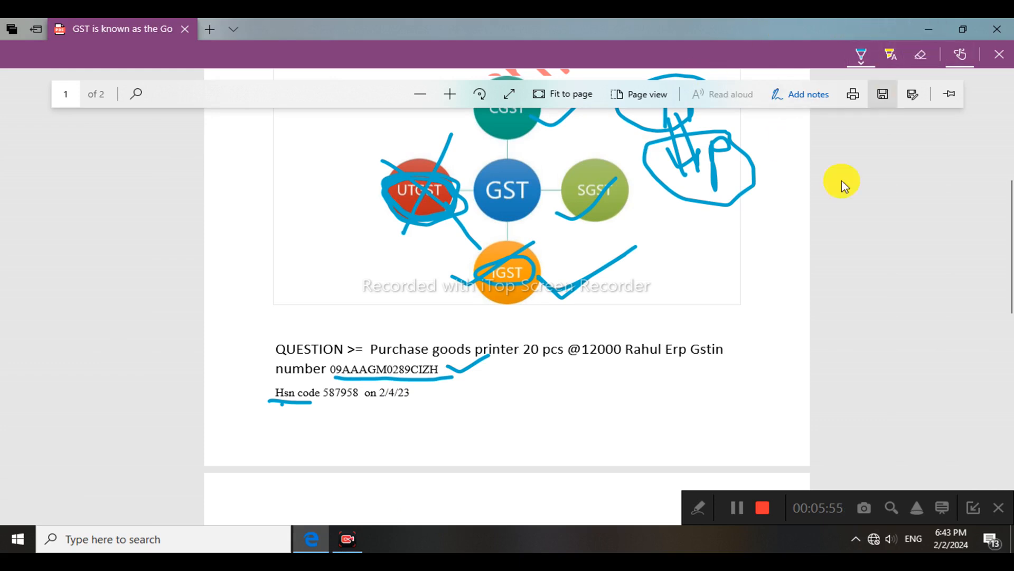
# Step: Minimize the PDF, launch TallyPrime and continue in Educational Mode
pyautogui.click(928, 26)
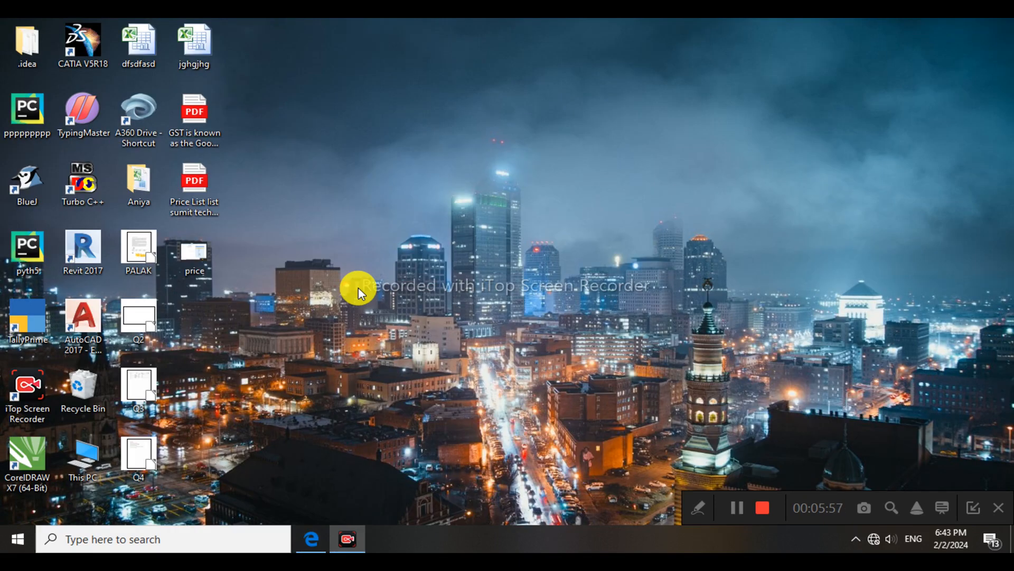
pyautogui.press('super')
pyautogui.write('tally')
pyautogui.click(360, 291)
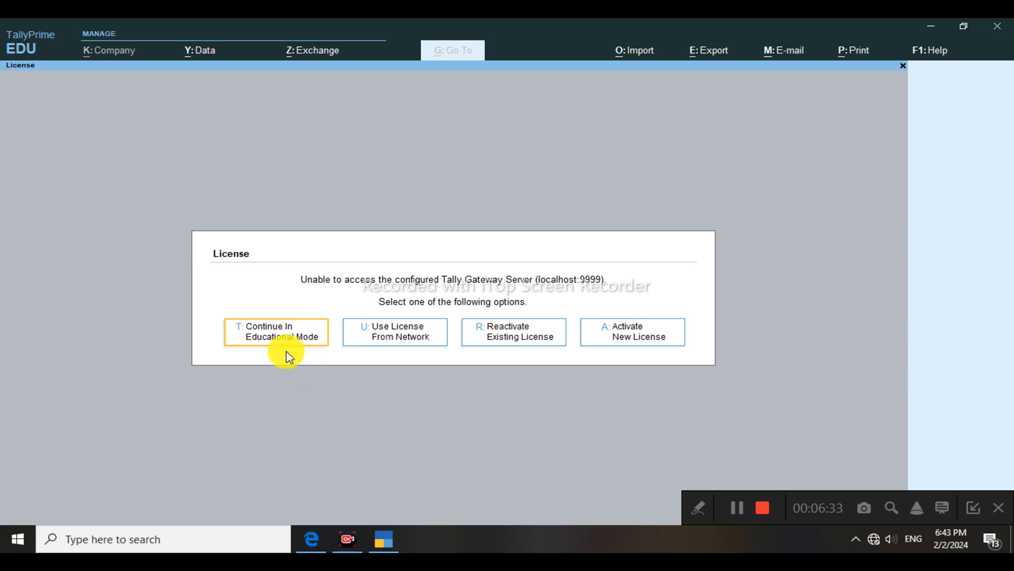
pyautogui.click(283, 338)
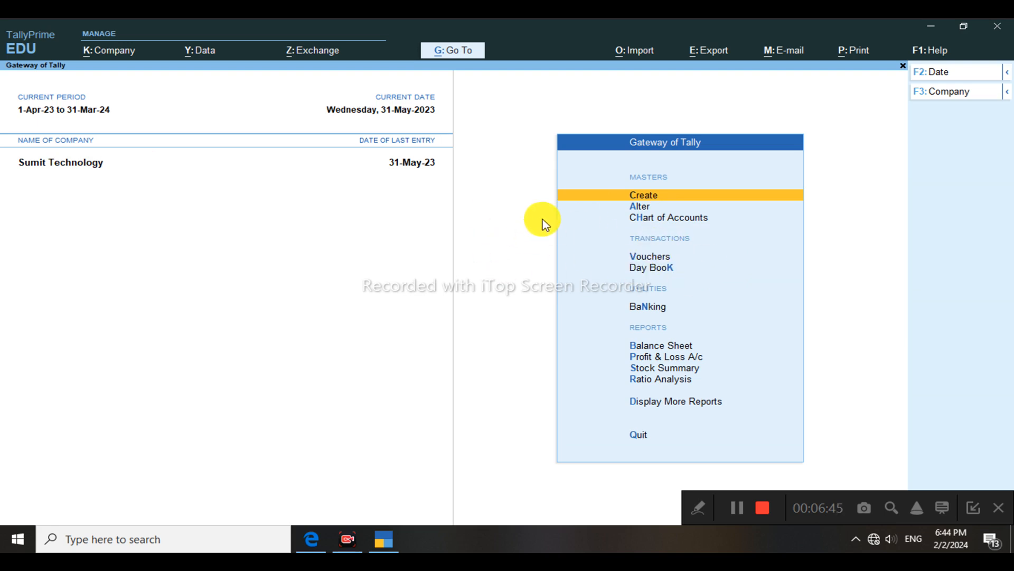
# Step: Open the features of company Sumit Technology and accept Enable Goods and Services Tax (GST) as Yes to bring up its GST details
pyautogui.press('F11')
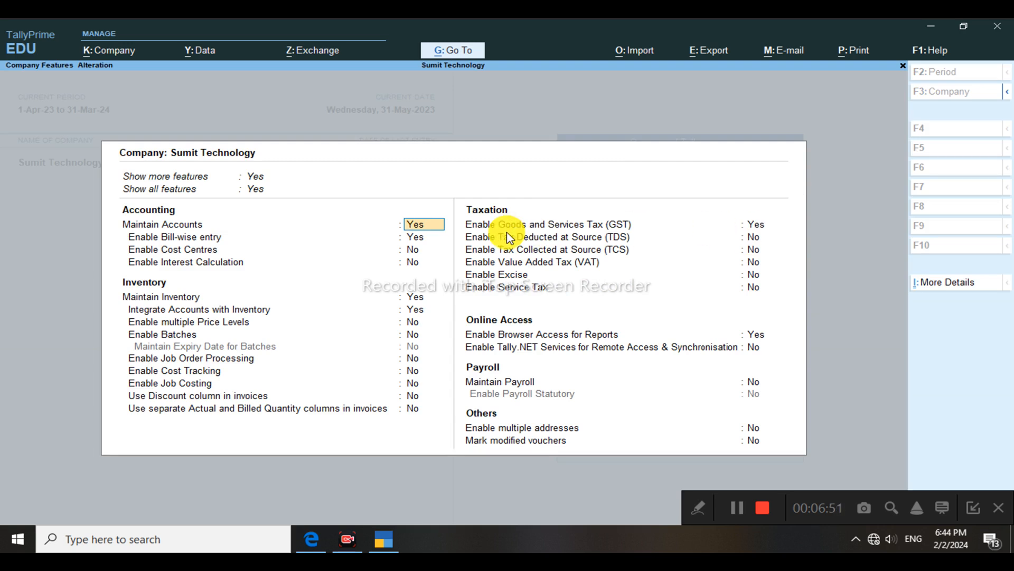
pyautogui.press('super+plus')
pyautogui.press('super+plus')
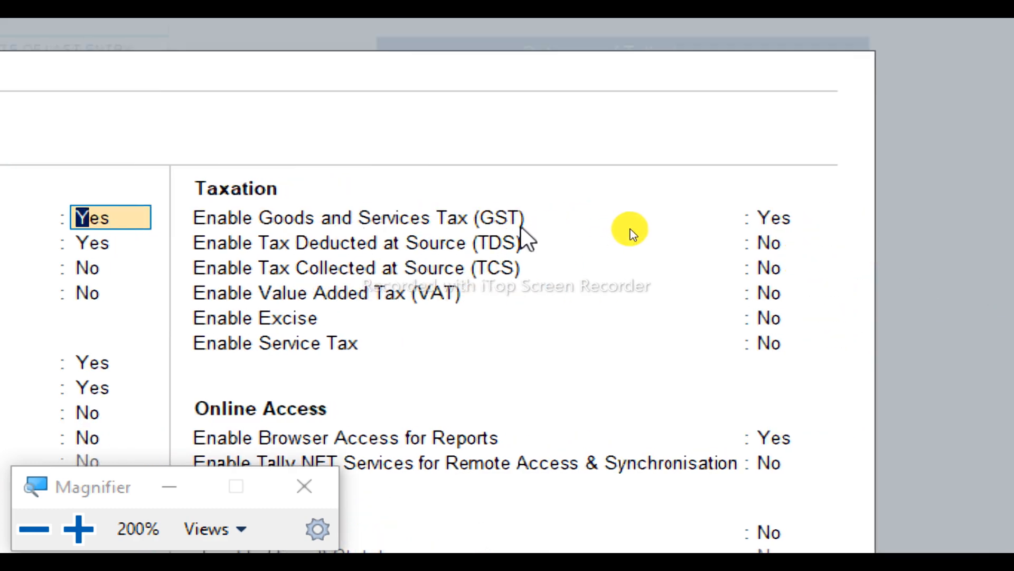
pyautogui.click(786, 227)
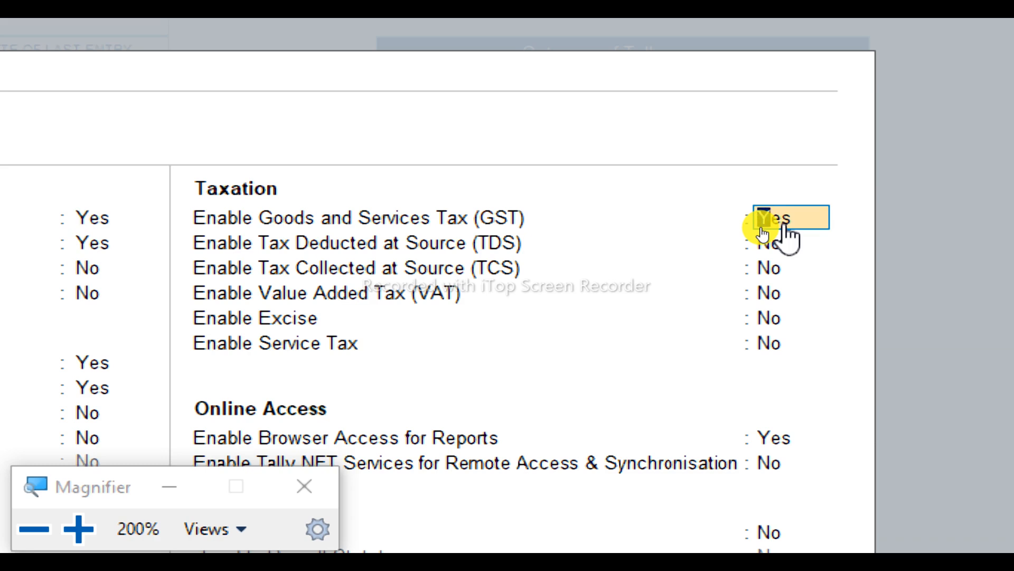
pyautogui.press('super+minus')
pyautogui.press('Return')
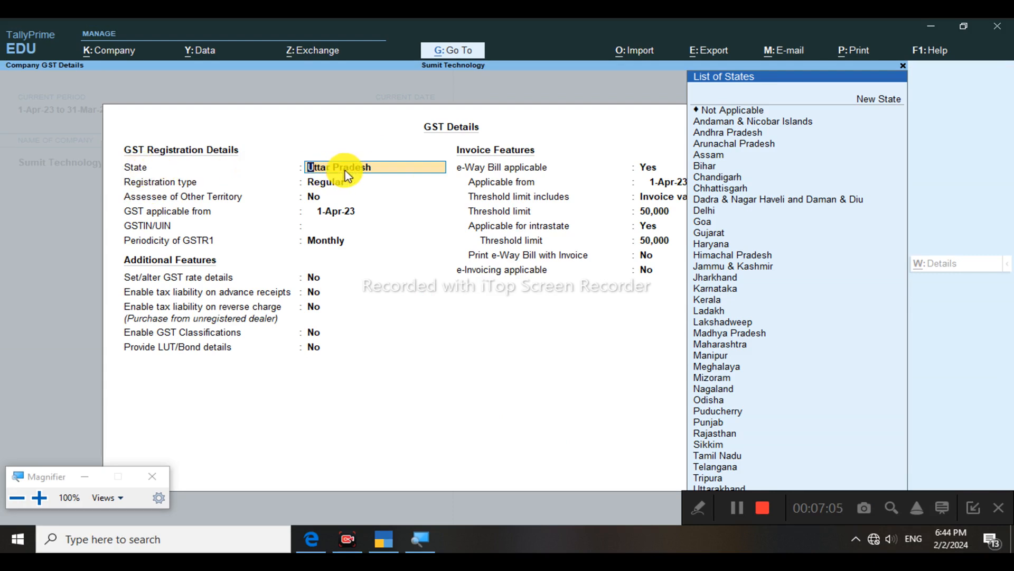
# Step: Accept Uttar Pradesh as the state, choose the Regular registration type and enter the company's GSTIN/UIN
pyautogui.press('Return')
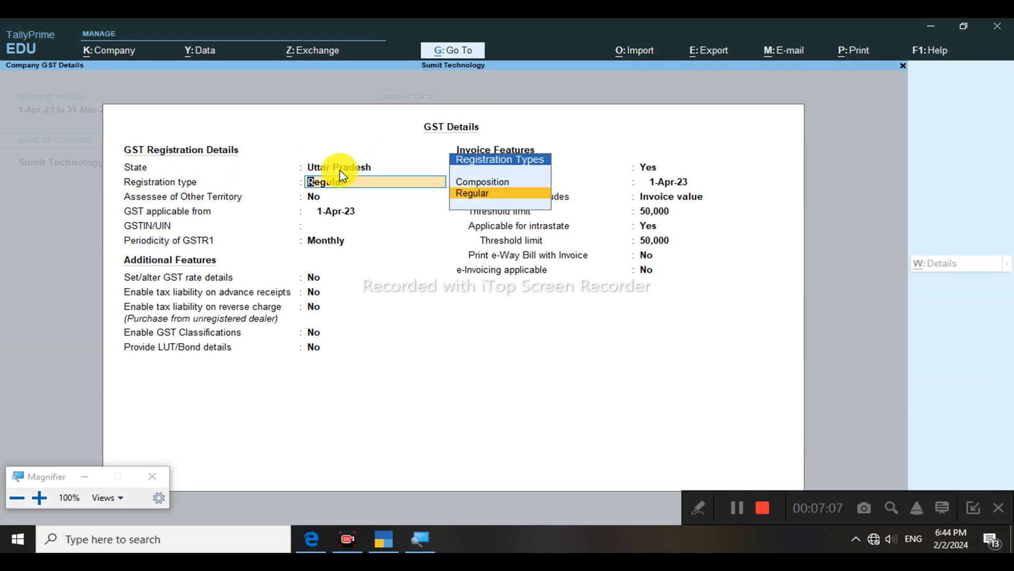
pyautogui.click(486, 201)
pyautogui.press('Return')
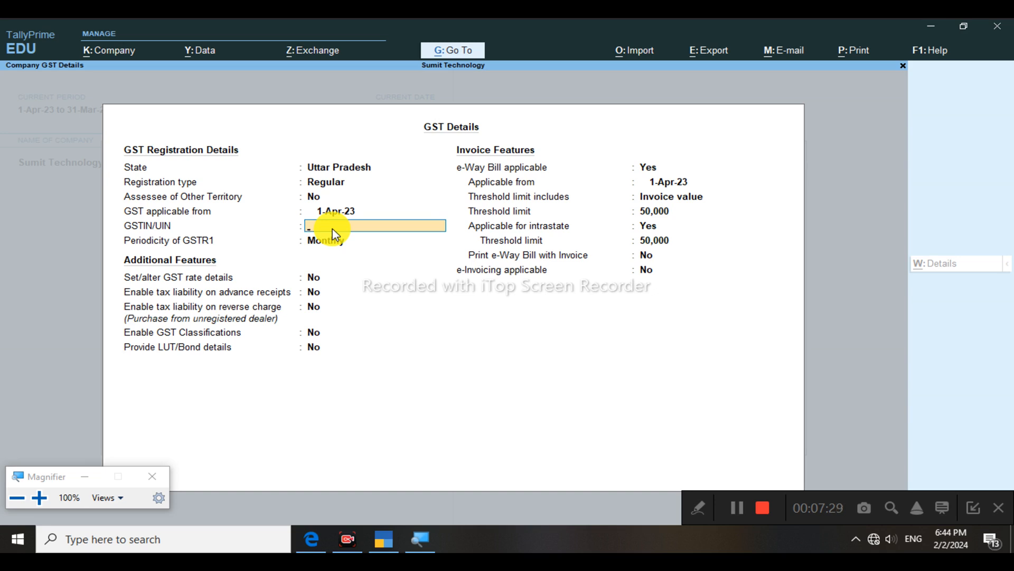
pyautogui.write('9AAAAAA 5874AZI')
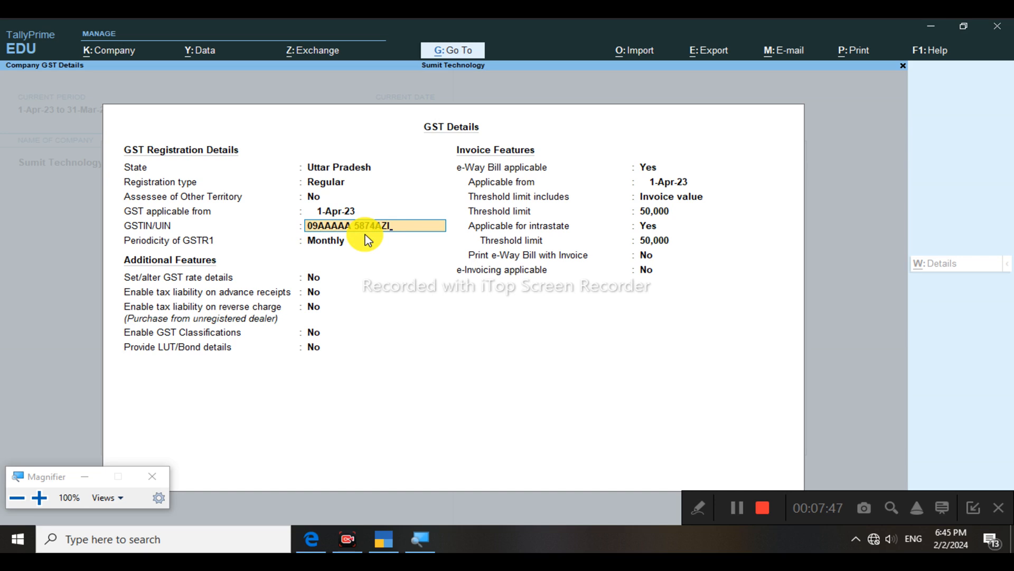
pyautogui.press('Return')
pyautogui.press('Return')
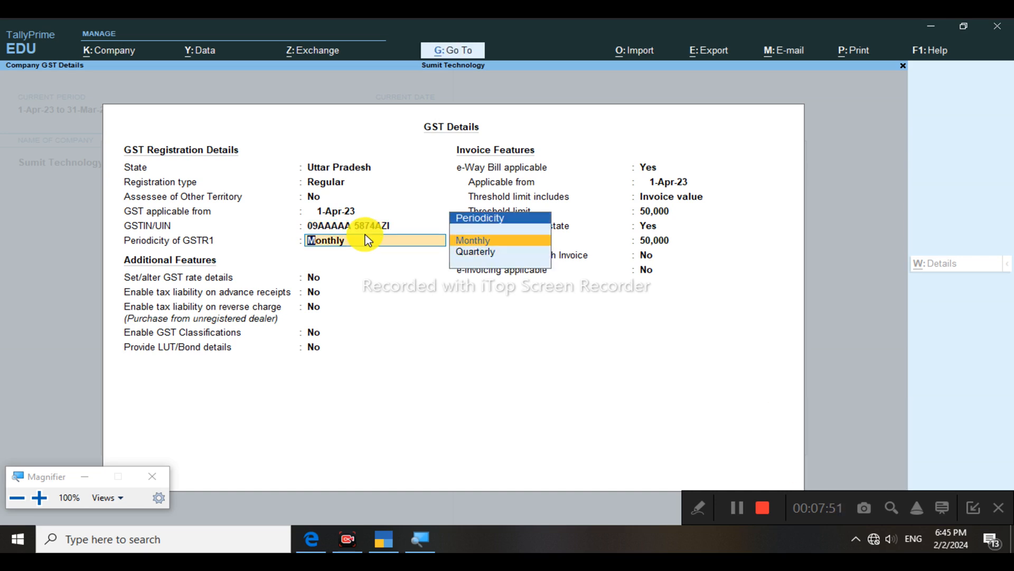
# Step: Accept Monthly GSTR1 periodicity, the additional features and the e-Way Bill settings, and save the company's GST details
pyautogui.press('Return')
pyautogui.press('Return')
pyautogui.press('Return')
pyautogui.press('Return')
pyautogui.press('Return')
pyautogui.press('Return')
pyautogui.click(365, 233)
pyautogui.press('Return')
pyautogui.press('Return')
pyautogui.press('Return')
pyautogui.press('Return')
pyautogui.press('Return')
pyautogui.press('Return')
pyautogui.press('Return')
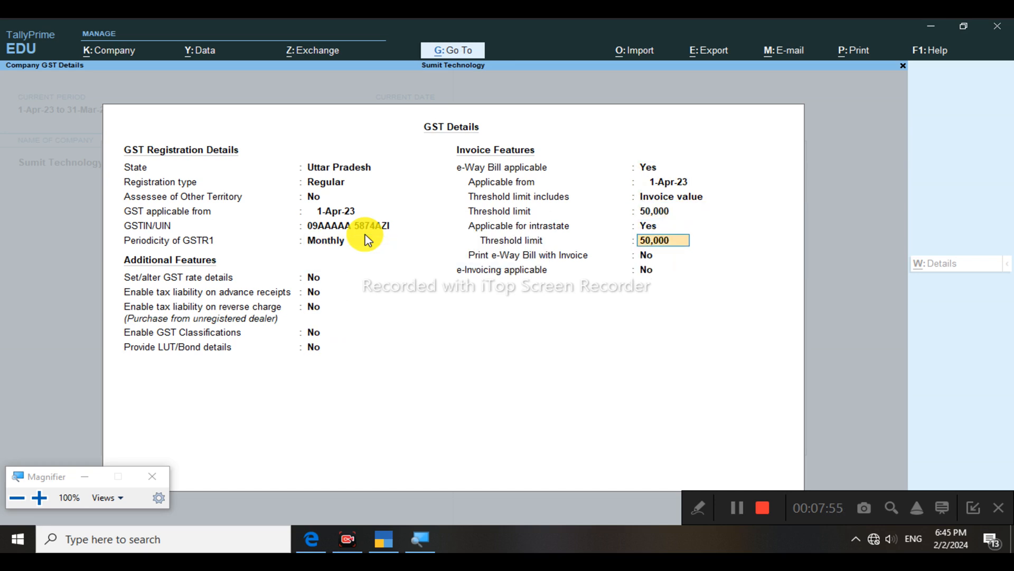
pyautogui.press('Return')
pyautogui.click(365, 233)
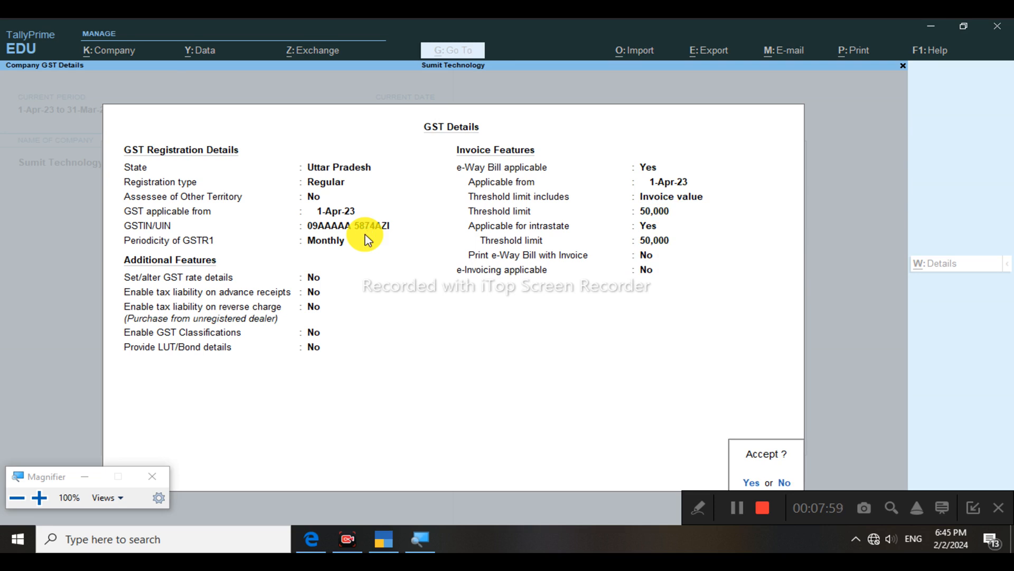
pyautogui.press('Return')
# Step: Go through the remaining company features and save the feature settings
pyautogui.press('Return')
pyautogui.press('Return')
pyautogui.press('Return')
pyautogui.press('Return')
pyautogui.press('Return')
pyautogui.press('Return')
pyautogui.press('Return')
pyautogui.press('Return')
pyautogui.press('Return')
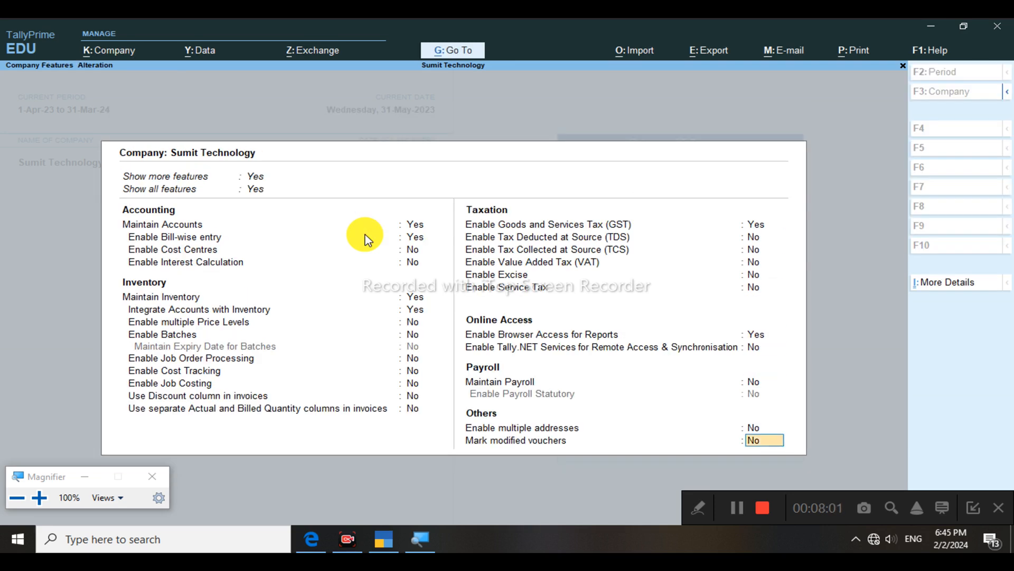
pyautogui.click(365, 234)
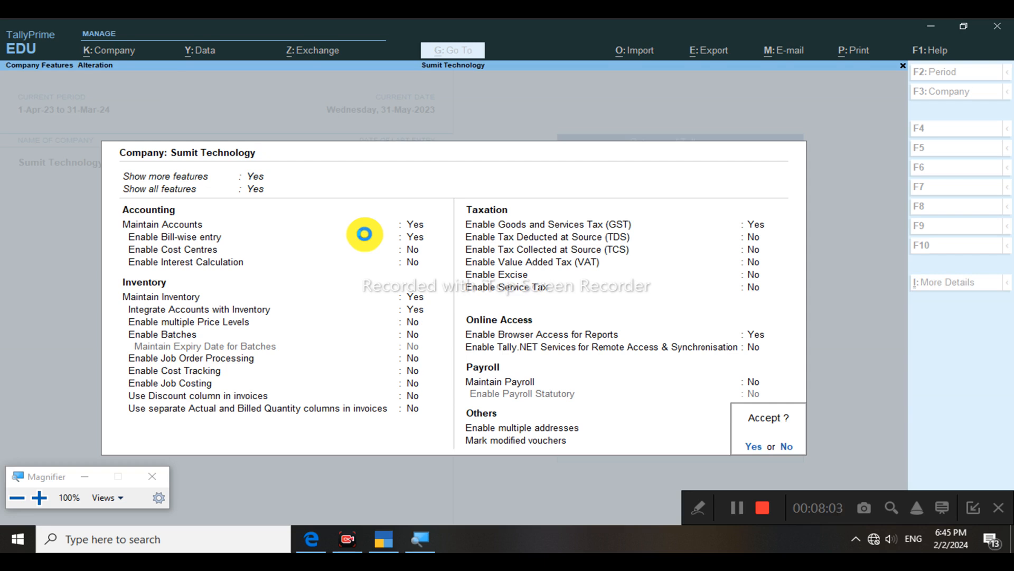
pyautogui.press('Return')
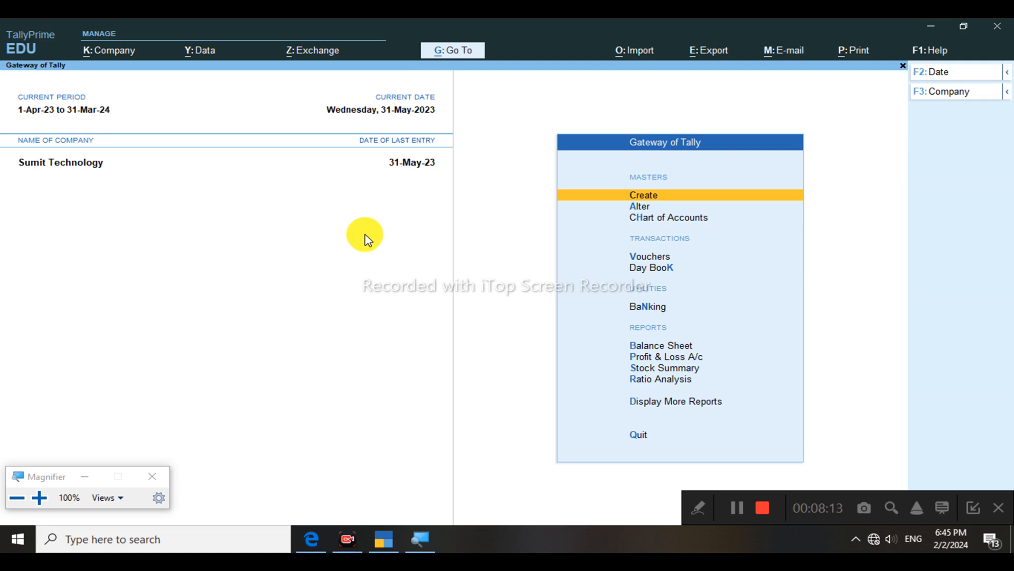
# Step: Start a new Purchase voucher and skip the supplier invoice number and date to reach the party account name
pyautogui.press('Down')
pyautogui.press('Down')
pyautogui.press('Down')
pyautogui.press('Return')
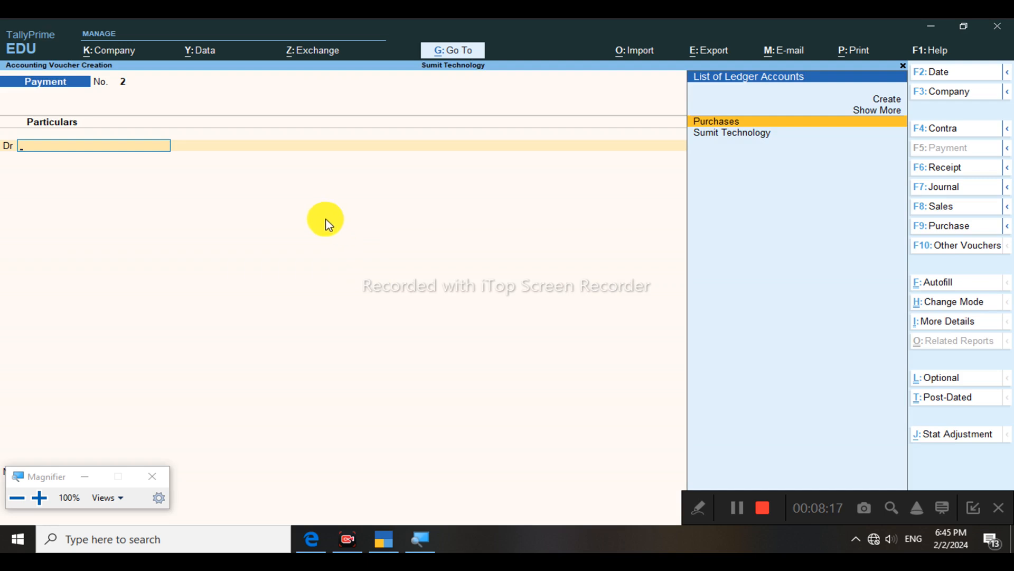
pyautogui.press('F9')
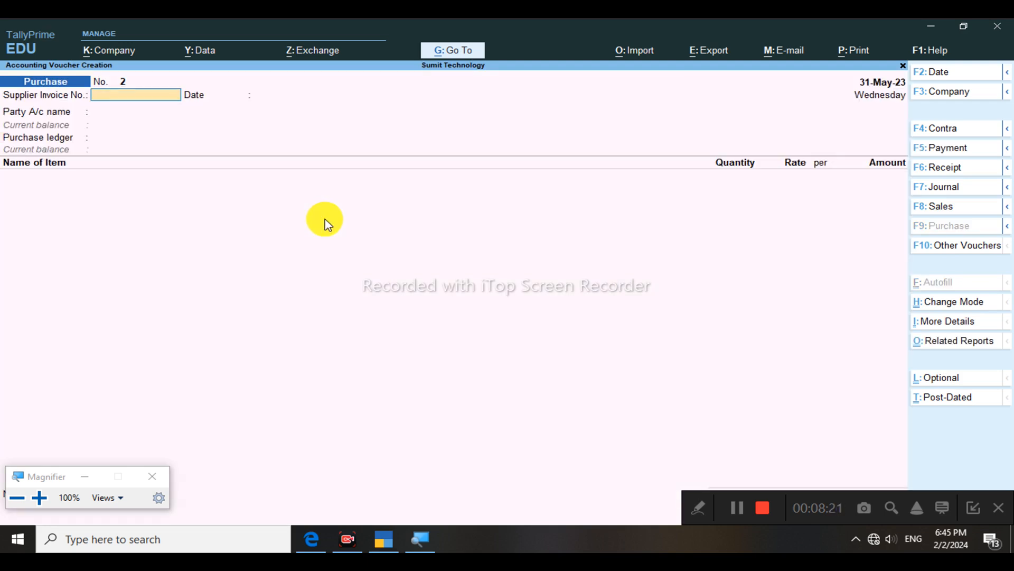
pyautogui.press('Return')
pyautogui.press('Return')
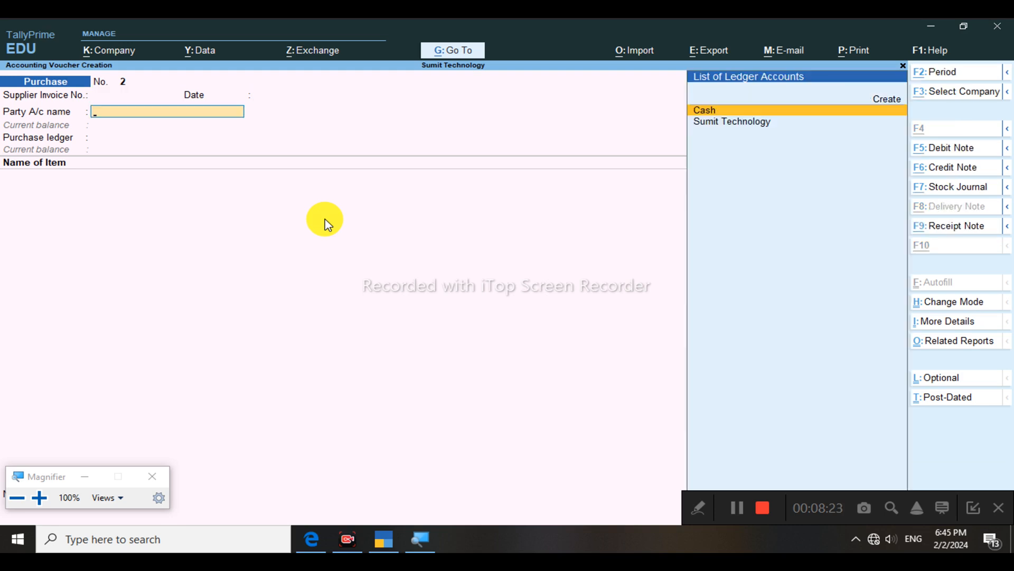
# Step: Create a new party ledger from the purchase voucher and enter the supplier's name from the PDF question
pyautogui.hotkey('alt', 'c')
pyautogui.write('R')
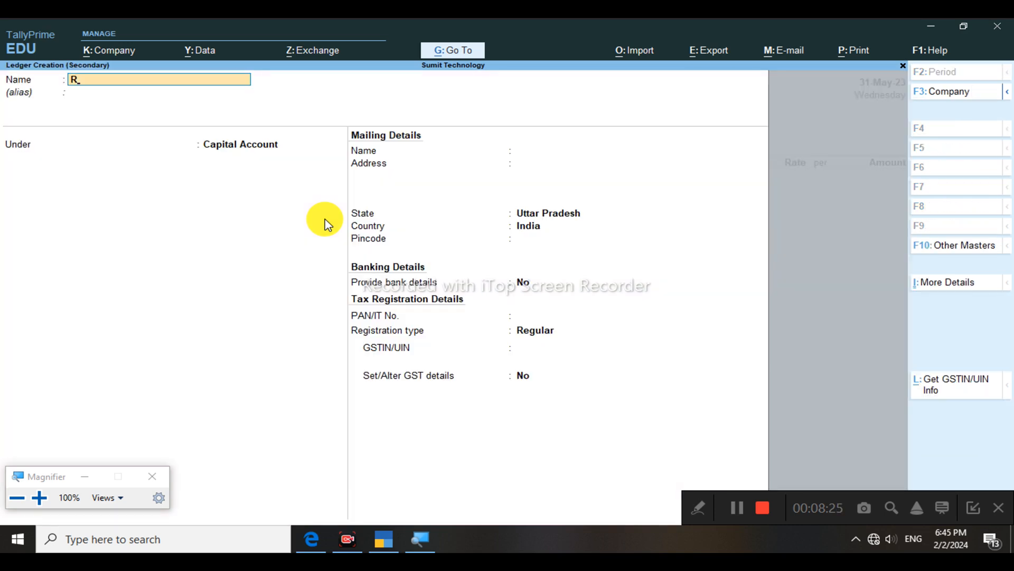
pyautogui.write('ahul N')
pyautogui.write('ery')
pyautogui.press('BackSpace')
pyautogui.press('BackSpace')
pyautogui.press('BackSpace')
pyautogui.press('BackSpace')
pyautogui.write('Er')
pyautogui.press('Return')
# Step: Place the supplier ledger under Sundry Creditors and accept its bill-by-bill, mailing, bank and Regular registration details up to GSTIN/UIN
pyautogui.press('BackSpace')
pyautogui.write('Su')
pyautogui.press('Up')
pyautogui.press('Up')
pyautogui.press('Up')
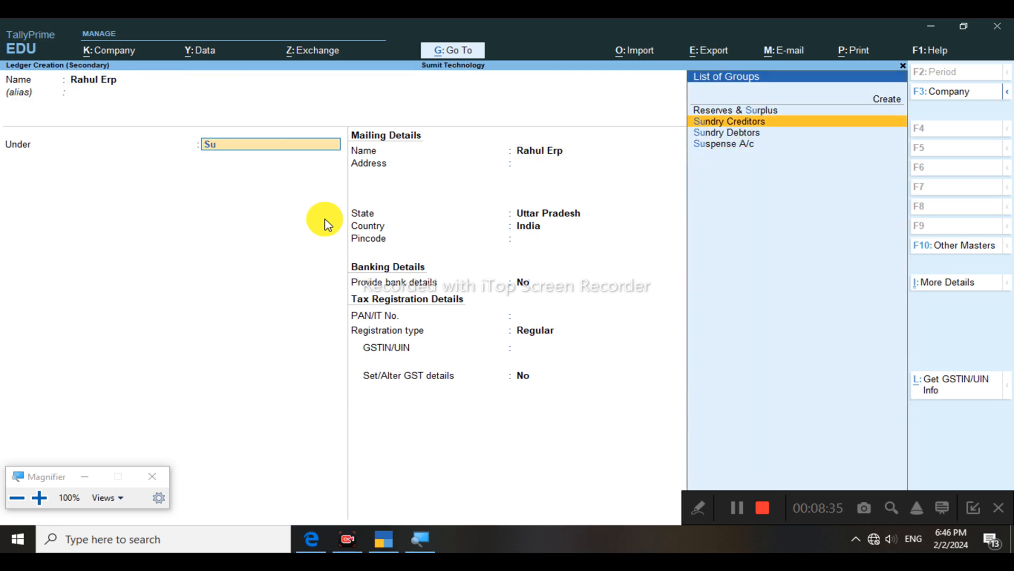
pyautogui.press('Return')
pyautogui.press('Return')
pyautogui.press('Return')
pyautogui.press('Return')
pyautogui.press('Return')
pyautogui.press('Return')
pyautogui.press('Return')
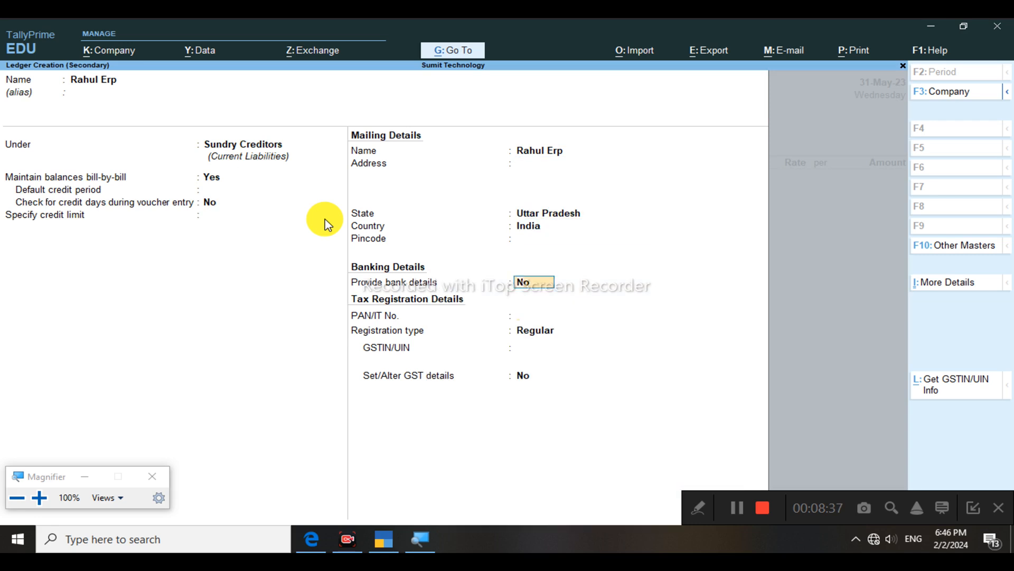
pyautogui.press('Return')
pyautogui.press('Return')
pyautogui.press('Return')
pyautogui.press('Return')
pyautogui.press('Return')
pyautogui.press('BackSpace')
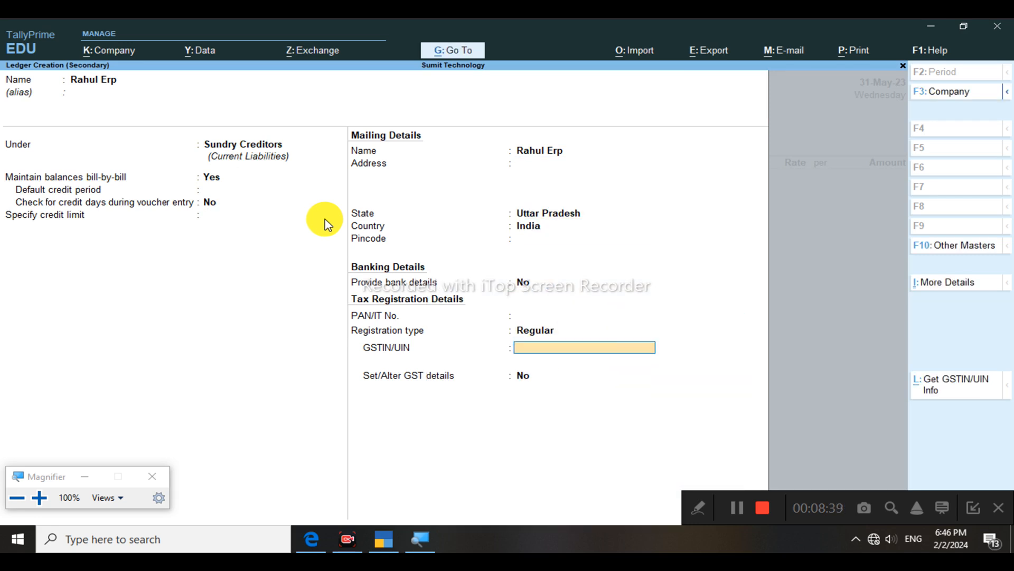
# Step: Switch to the PDF, underline the supplier's GSTIN again, leave note-adding mode and select the GSTIN for copying
pyautogui.click(310, 538)
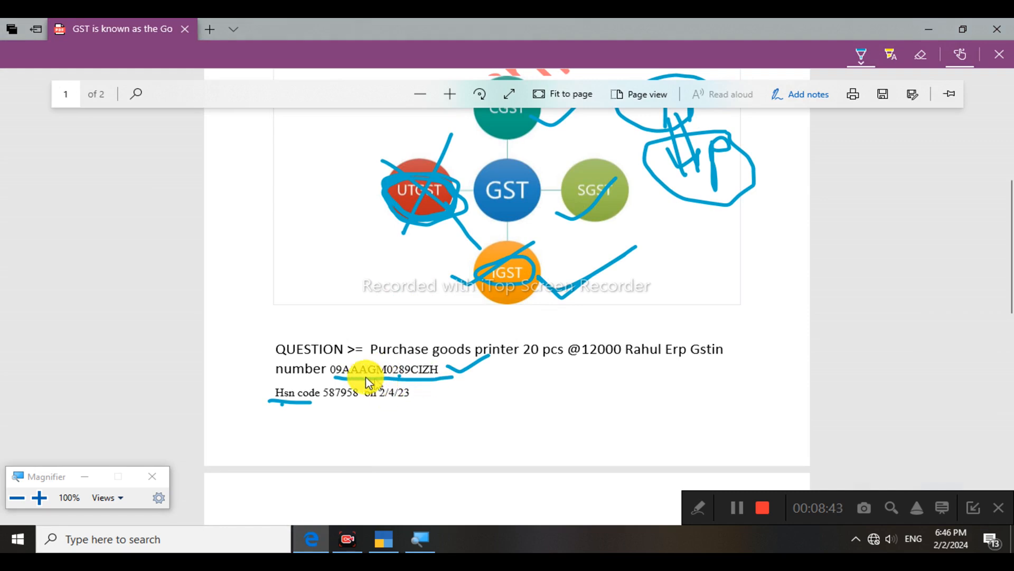
pyautogui.moveTo(327, 375); pyautogui.dragTo(411, 378)
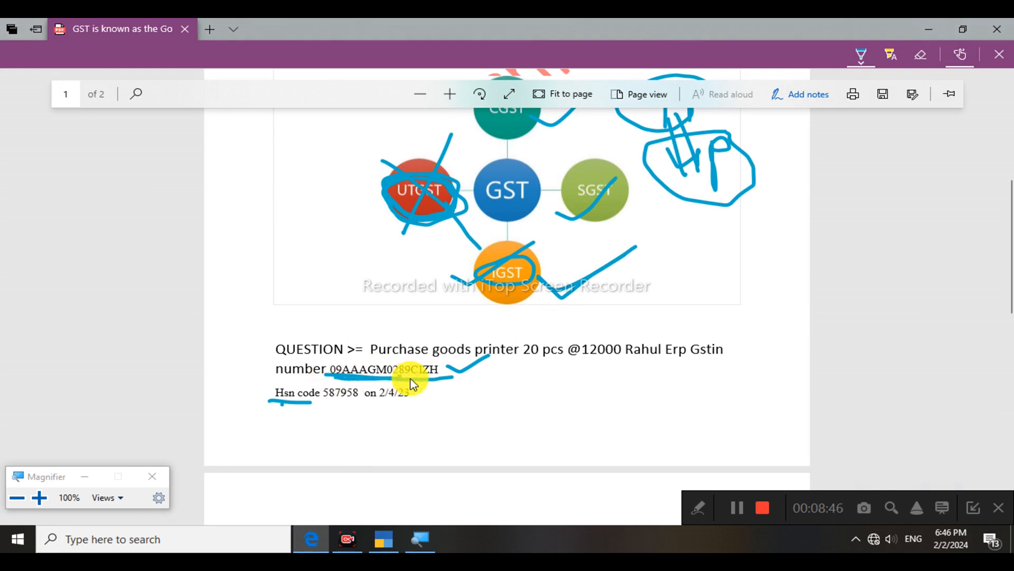
pyautogui.click(999, 54)
pyautogui.moveTo(438, 368); pyautogui.dragTo(330, 370)
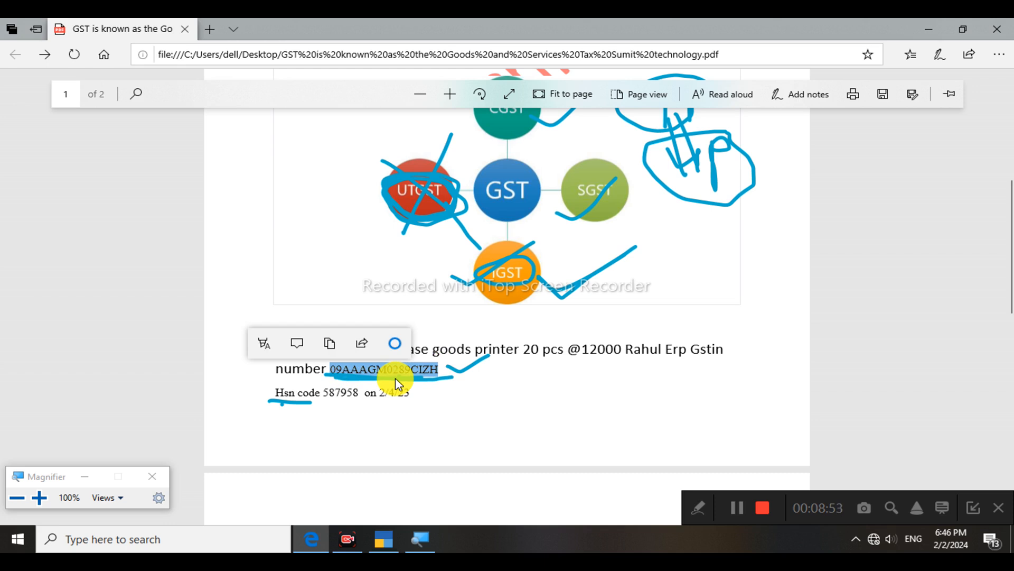
# Step: Return to TallyPrime, paste the copied number as the supplier ledger's GSTIN/UIN and leave Set/Alter GST details at No
pyautogui.click(390, 539)
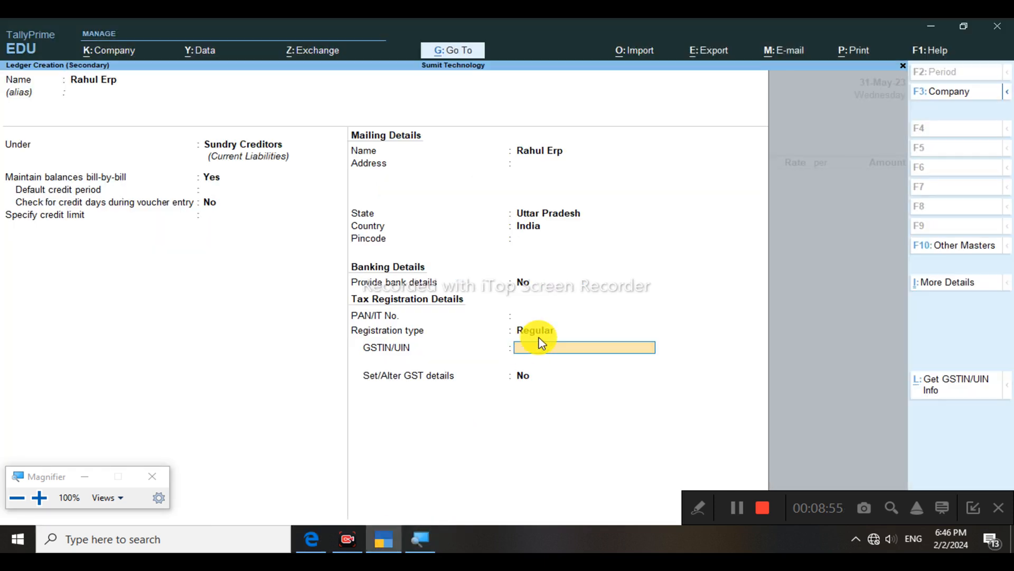
pyautogui.hotkey('ctrl', 'alt', 'v')
pyautogui.press('Return')
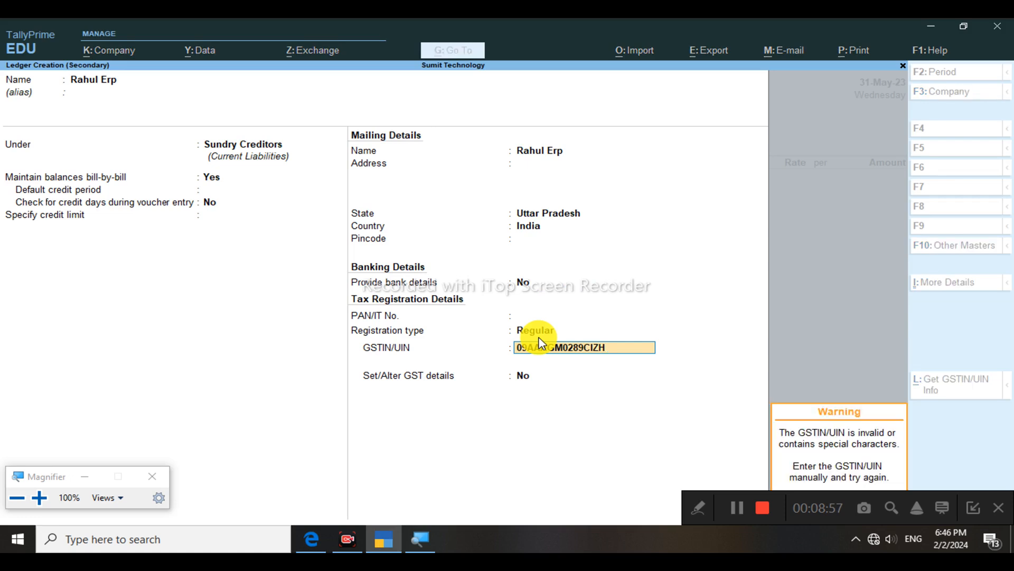
pyautogui.press('Return')
pyautogui.press('Return')
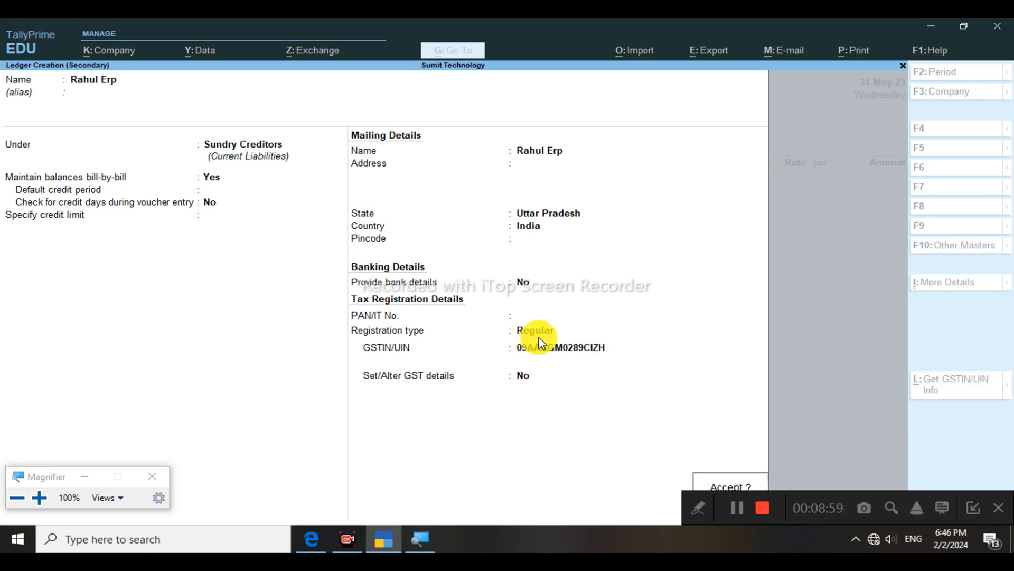
# Step: Save the supplier's ledger and continue to the State field of the purchase voucher's Party Details
pyautogui.press('Return')
pyautogui.press('Return')
pyautogui.press('Return')
pyautogui.press('Return')
pyautogui.press('Return')
pyautogui.press('Return')
pyautogui.press('Return')
pyautogui.press('Return')
pyautogui.press('Return')
pyautogui.press('Return')
pyautogui.press('Return')
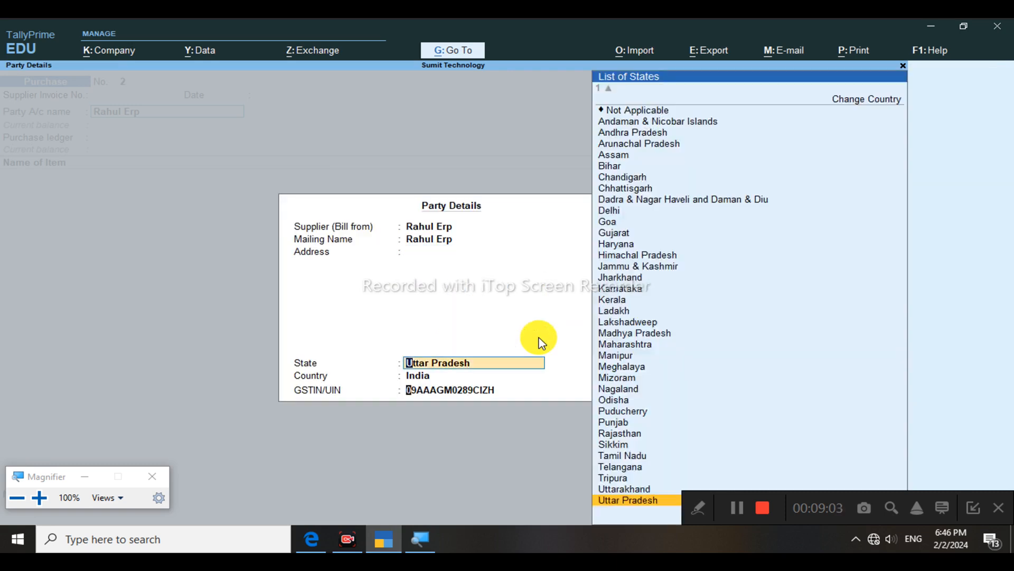
# Step: Accept the party's state Uttar Pradesh, country India and GSTIN/UIN, proceeding to the voucher's first item line
pyautogui.press('Return')
pyautogui.press('Return')
pyautogui.press('Return')
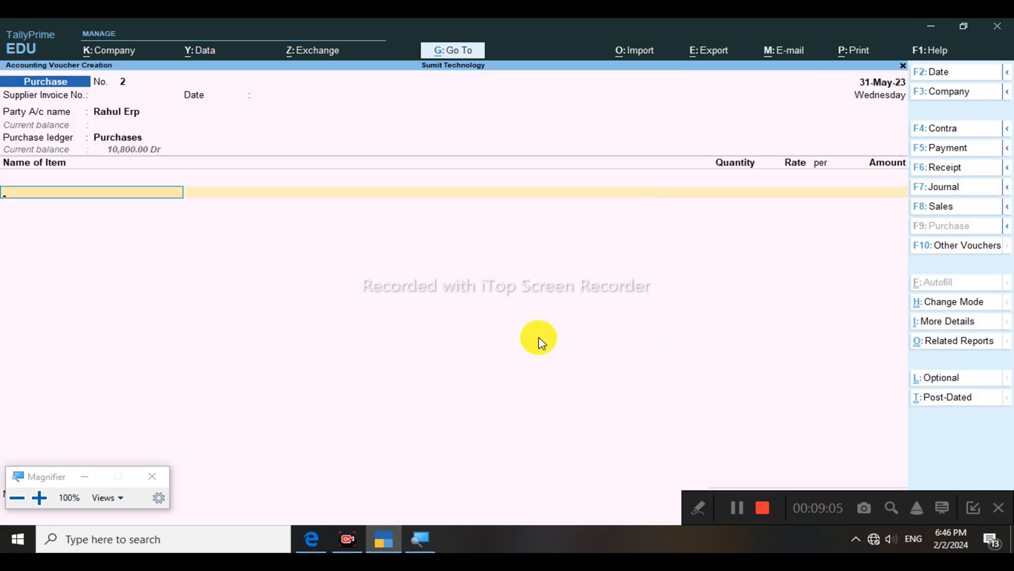
# Step: Create the stock item Printer Hp from the voucher, under Primary with the unit nos and GST set as Applicable
pyautogui.press('Up')
pyautogui.press('Up')
pyautogui.press('Up')
pyautogui.press('Up')
pyautogui.press('Return')
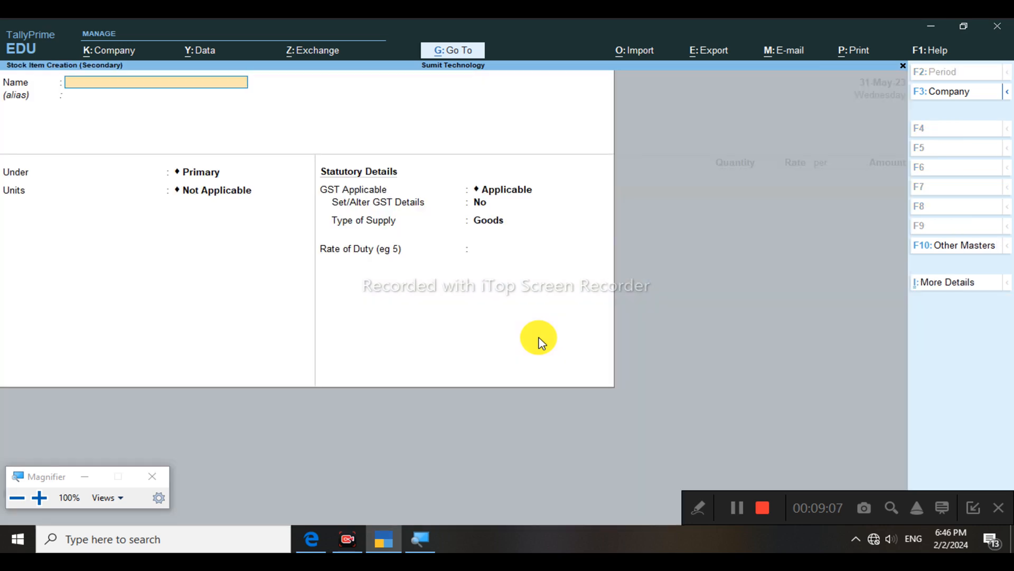
pyautogui.write('Printer Hp')
pyautogui.press('Return')
pyautogui.press('Return')
pyautogui.press('Return')
pyautogui.press('Down')
pyautogui.press('Return')
pyautogui.press('Return')
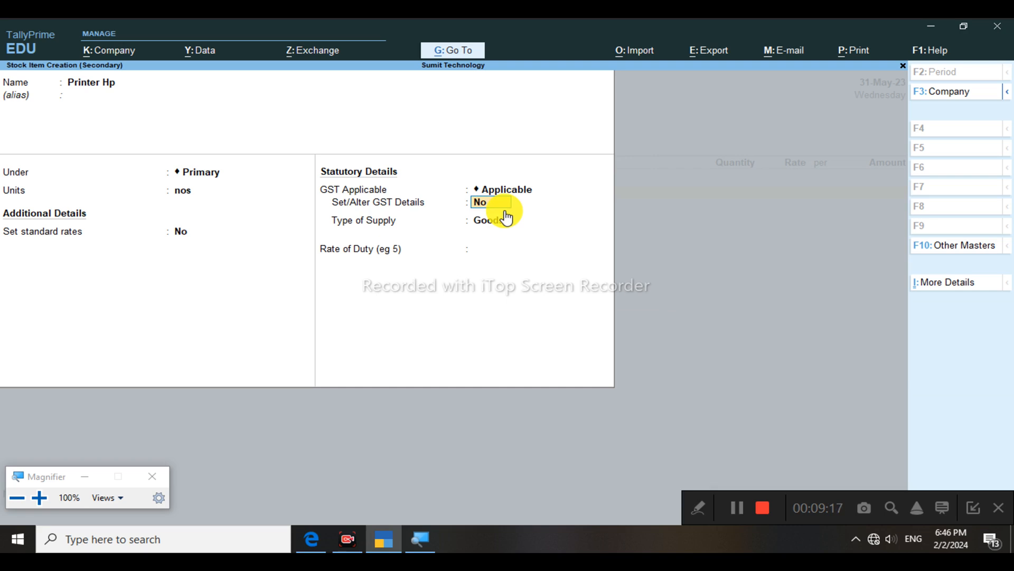
# Step: Set Set/Alter GST Details to Yes for Printer Hp, opening the item's GST details
pyautogui.press('super+plus')
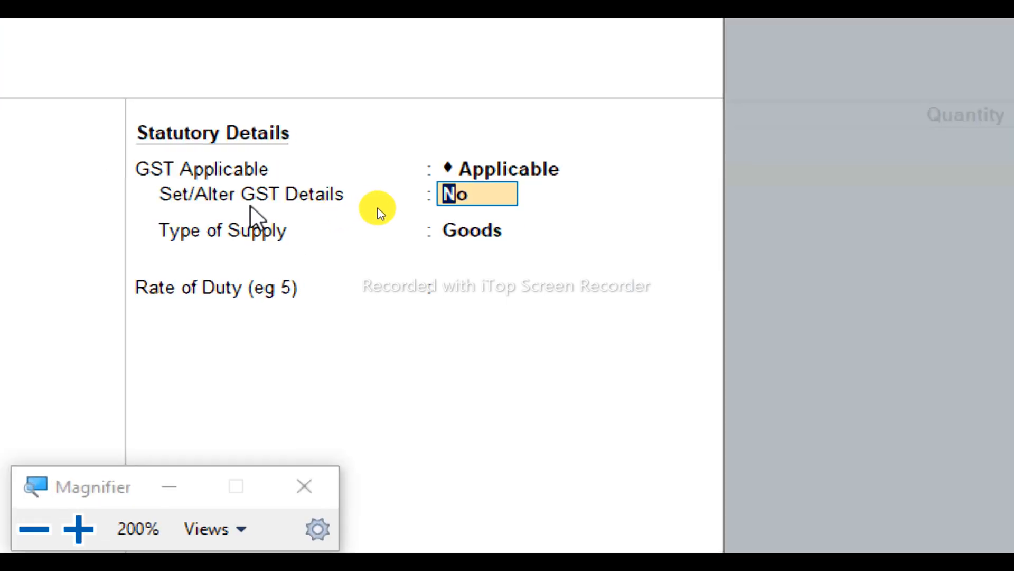
pyautogui.press('super+minus')
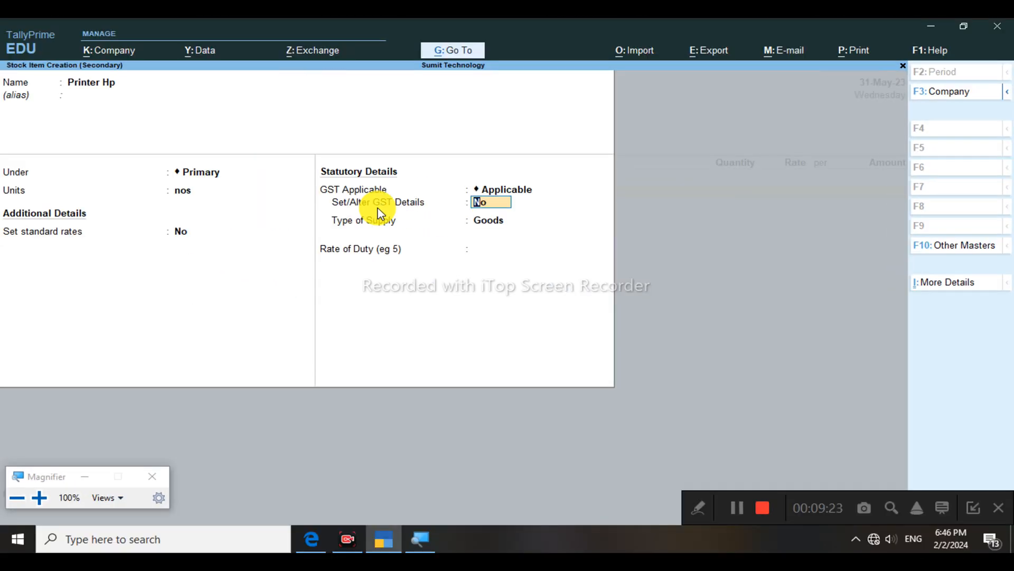
pyautogui.write('y')
pyautogui.press('Return')
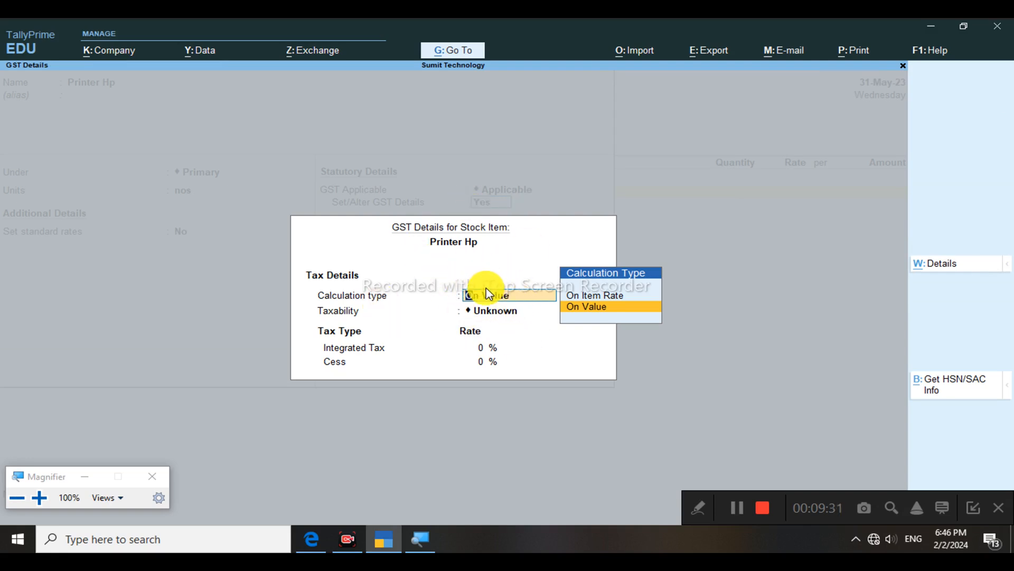
# Step: Set all six GST details configuration options to Yes, from Allow HSN/SAC details to Show all GST Tax Types, and close the magnifier
pyautogui.press('F12')
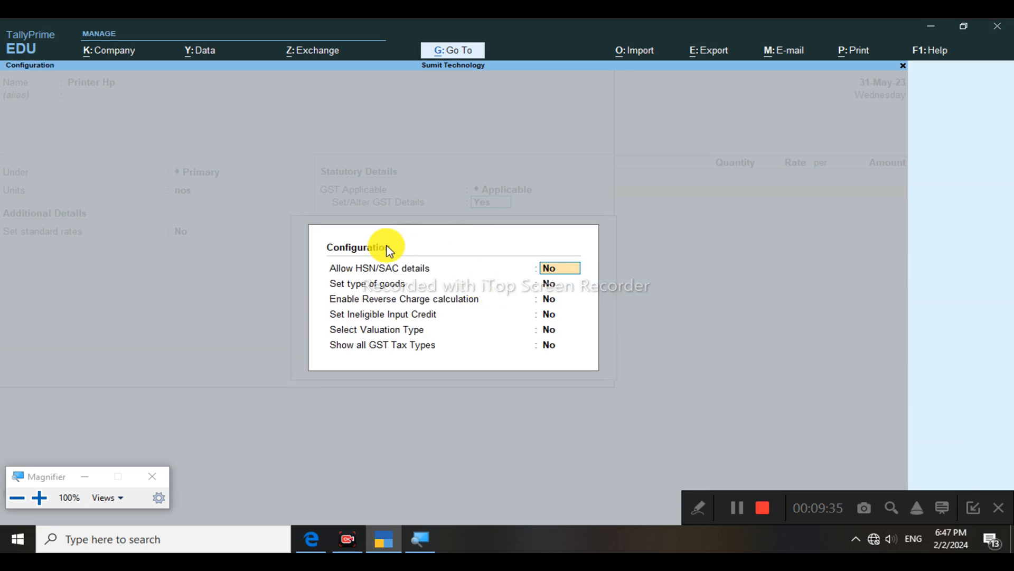
pyautogui.press('super+plus')
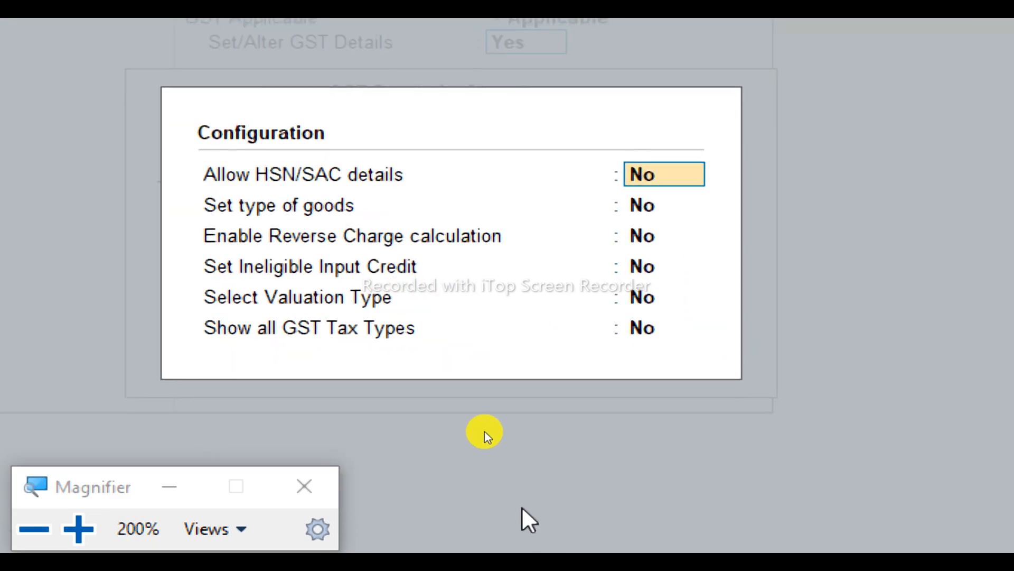
pyautogui.write('yes')
pyautogui.press('Return')
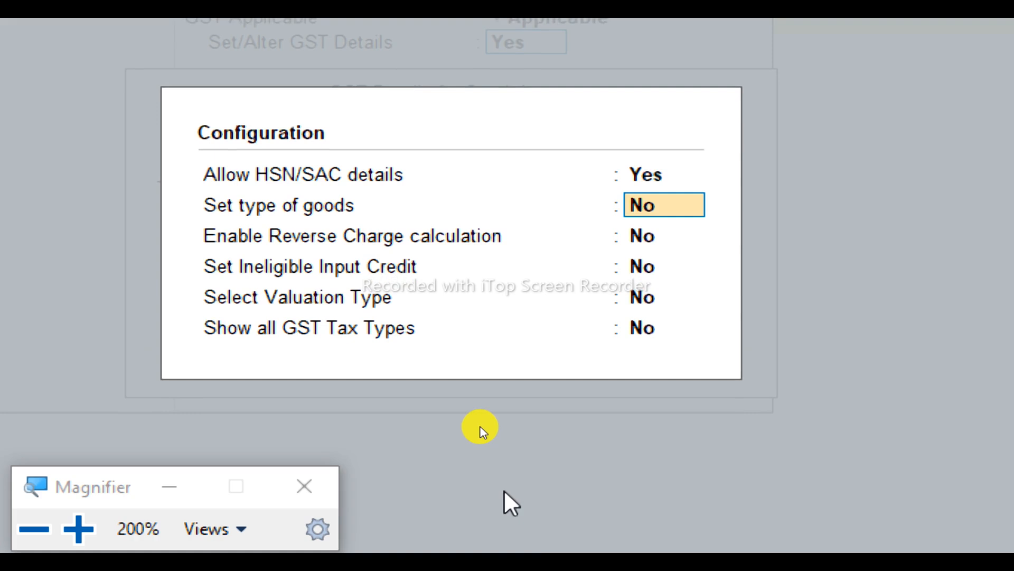
pyautogui.write('yes')
pyautogui.press('Return')
pyautogui.write('yes')
pyautogui.press('Return')
pyautogui.write('yes')
pyautogui.press('Return')
pyautogui.write('yes')
pyautogui.press('Return')
pyautogui.write('yes')
pyautogui.press('Return')
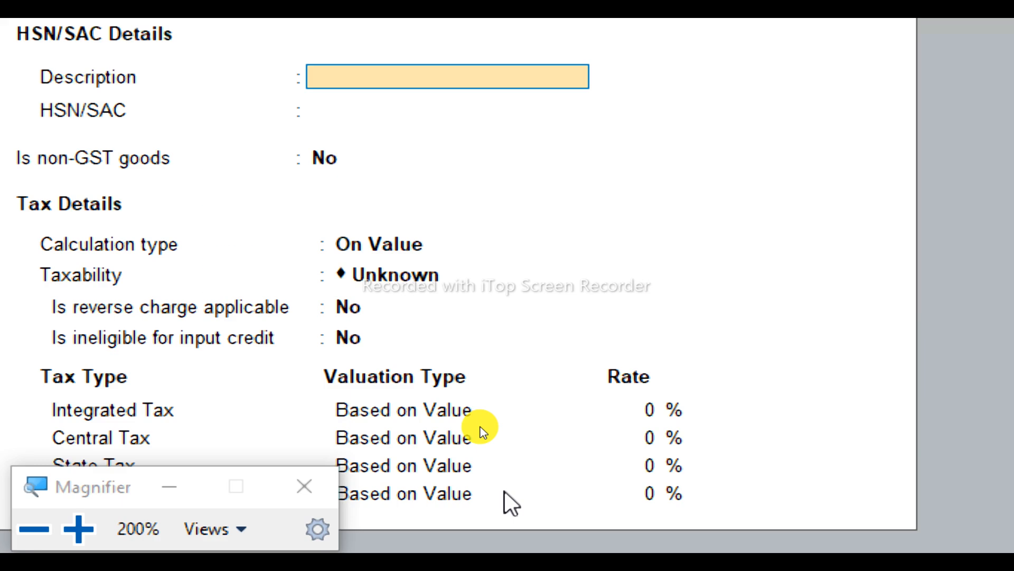
pyautogui.press('super+Escape')
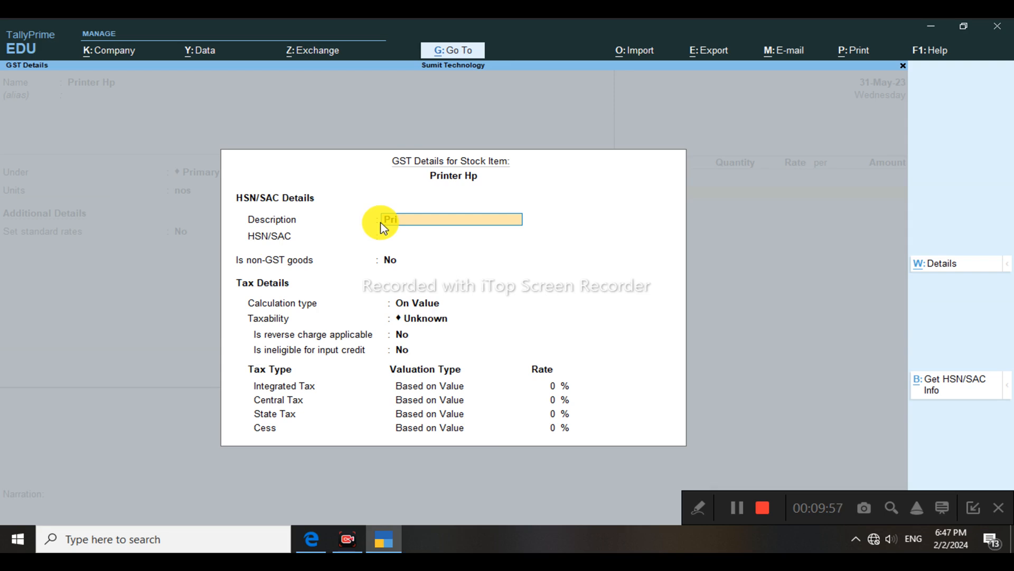
# Step: Enter Printer as the HSN/SAC description of the stock item
pyautogui.press('BackSpace')
pyautogui.press('BackSpace')
pyautogui.press('BackSpace')
pyautogui.press('BackSpace')
pyautogui.write('nter')
pyautogui.press('Return')
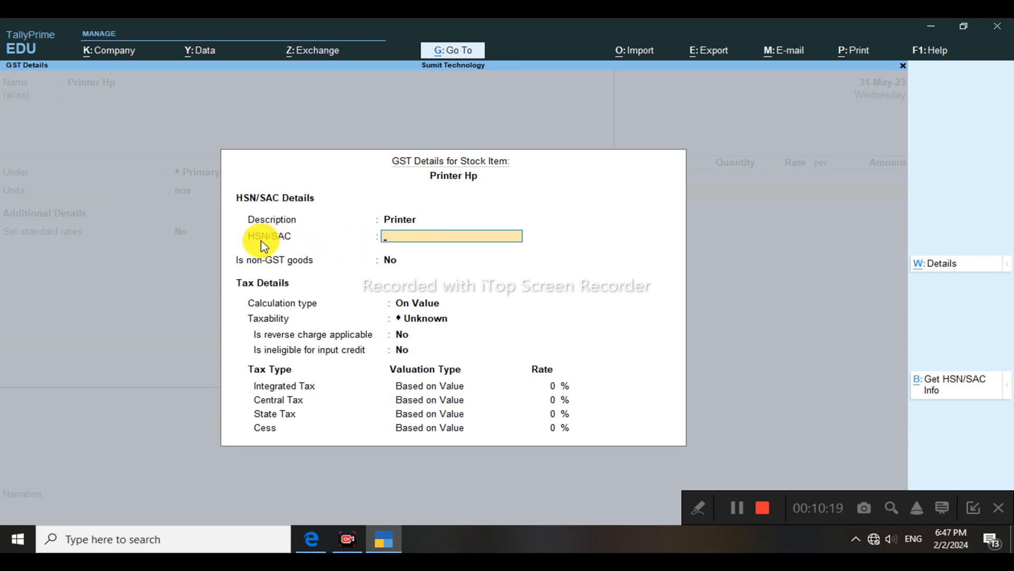
# Step: Copy the HSN code 587958 from the PDF question into TallyPrime's HSN/SAC field and leave Is non-GST goods at No
pyautogui.click(311, 535)
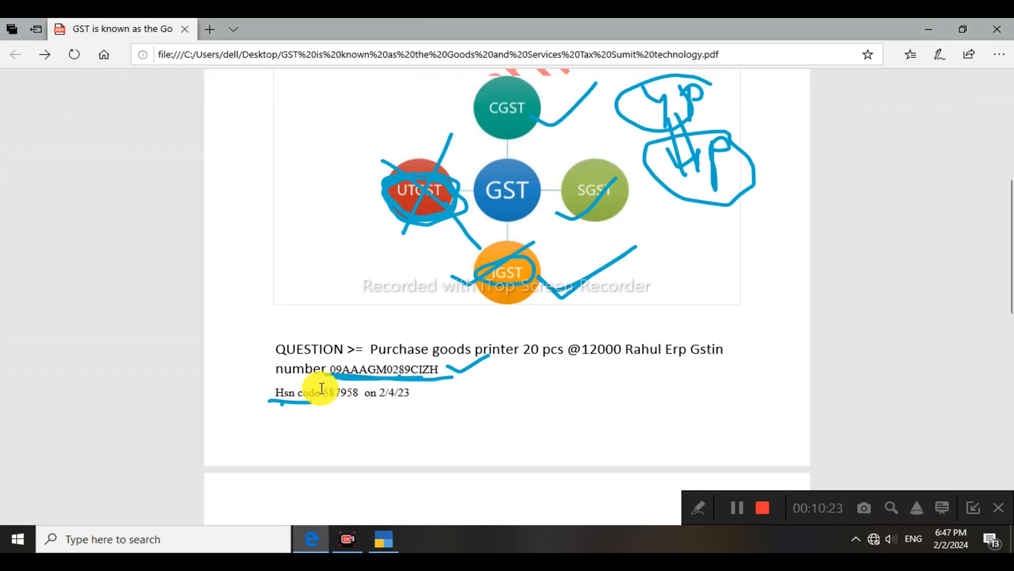
pyautogui.moveTo(322, 392); pyautogui.dragTo(346, 398)
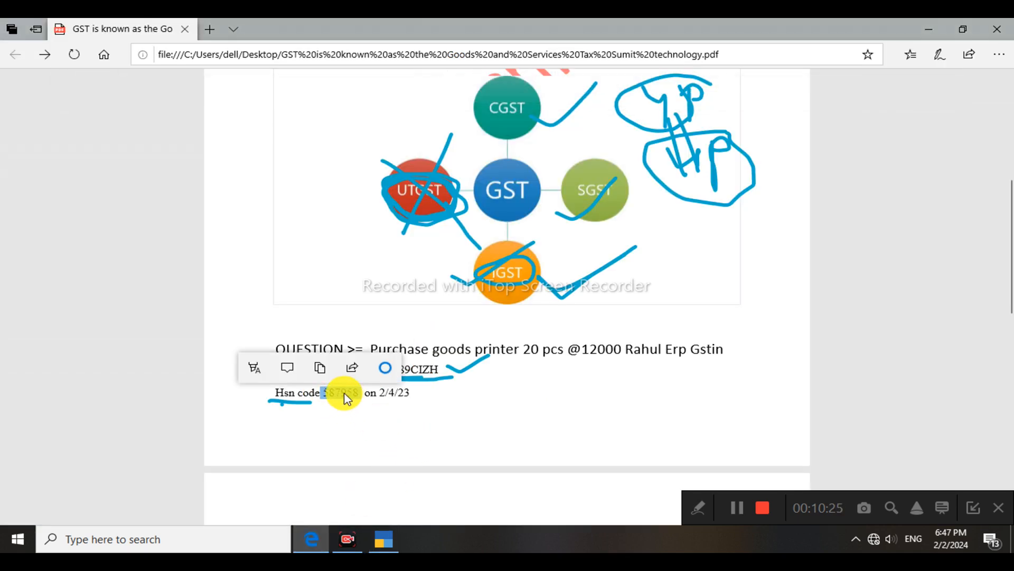
pyautogui.click(378, 539)
pyautogui.hotkey('ctrl', 'v')
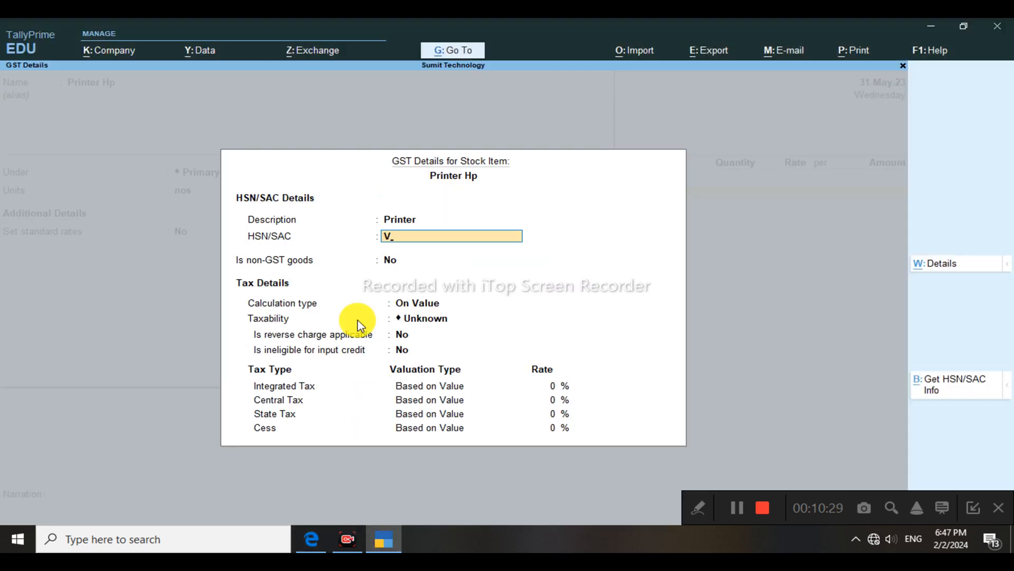
pyautogui.press('BackSpace')
pyautogui.hotkey('ctrl', 'alt', 'v')
pyautogui.press('Return')
pyautogui.press('Return')
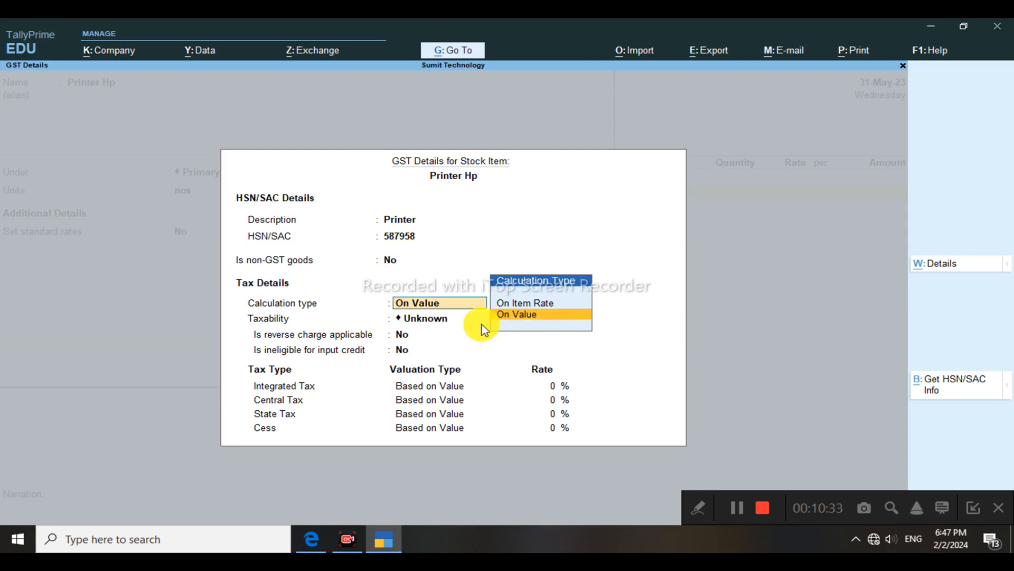
# Step: Set the calculation type to On Value and taxability to Taxable, leaving reverse charge and ineligible input credit at No
pyautogui.click(517, 317)
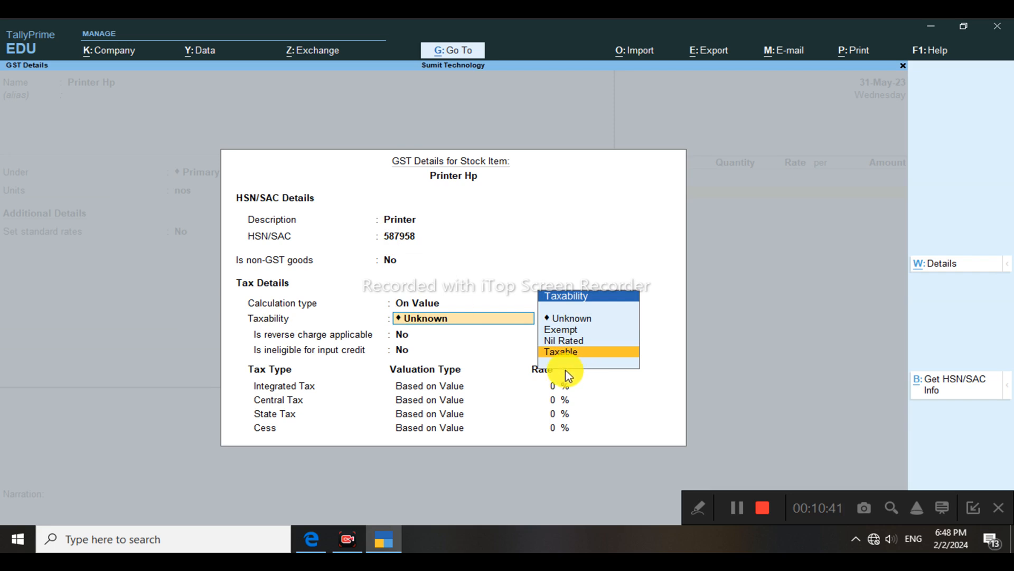
pyautogui.press('Return')
pyautogui.press('Return')
pyautogui.press('Return')
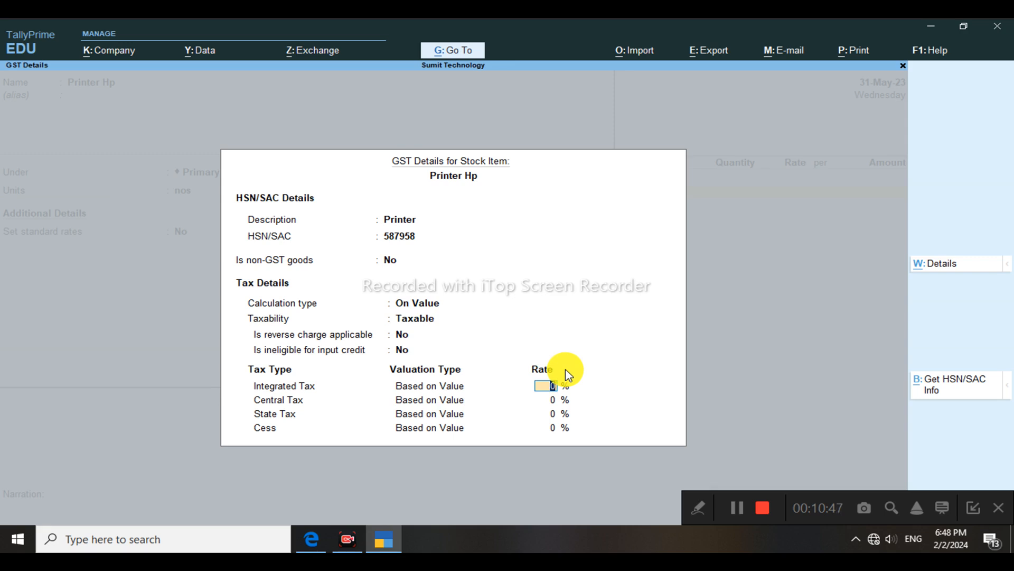
# Step: Set the Integrated Tax rate to 18% and accept Central Tax and State Tax at 9% each
pyautogui.write('18')
pyautogui.press('Return')
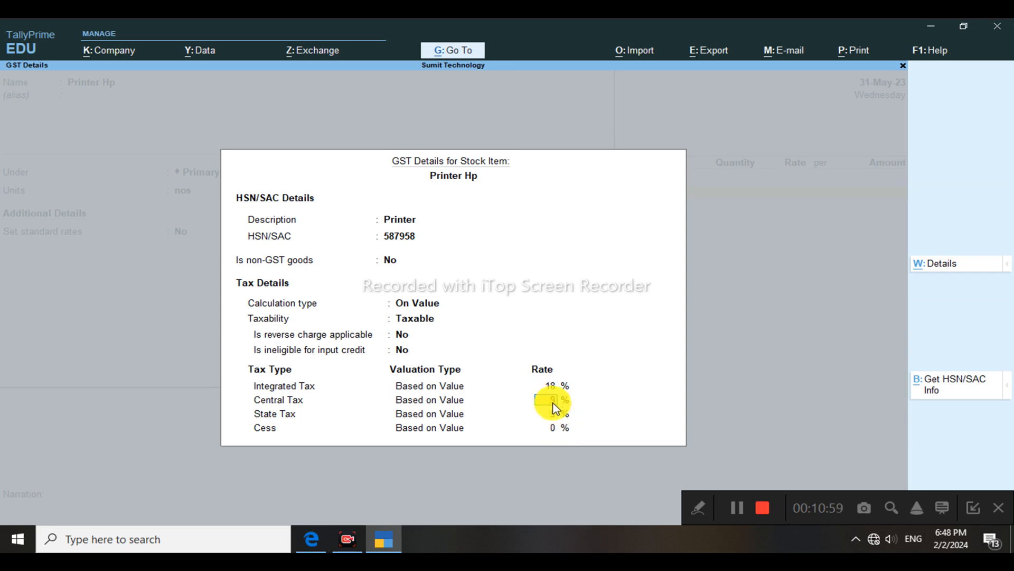
pyautogui.press('Return')
pyautogui.press('Return')
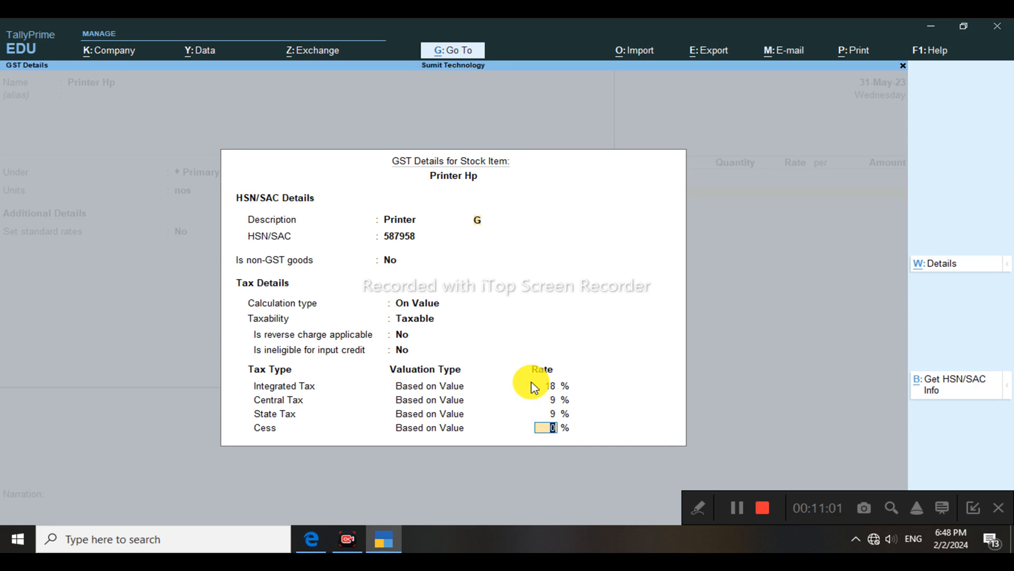
# Step: Accept the 0% cess, the supply type Goods and the duty rate 0, and save the Printer Hp stock item
pyautogui.press('Return')
pyautogui.press('Return')
pyautogui.press('Return')
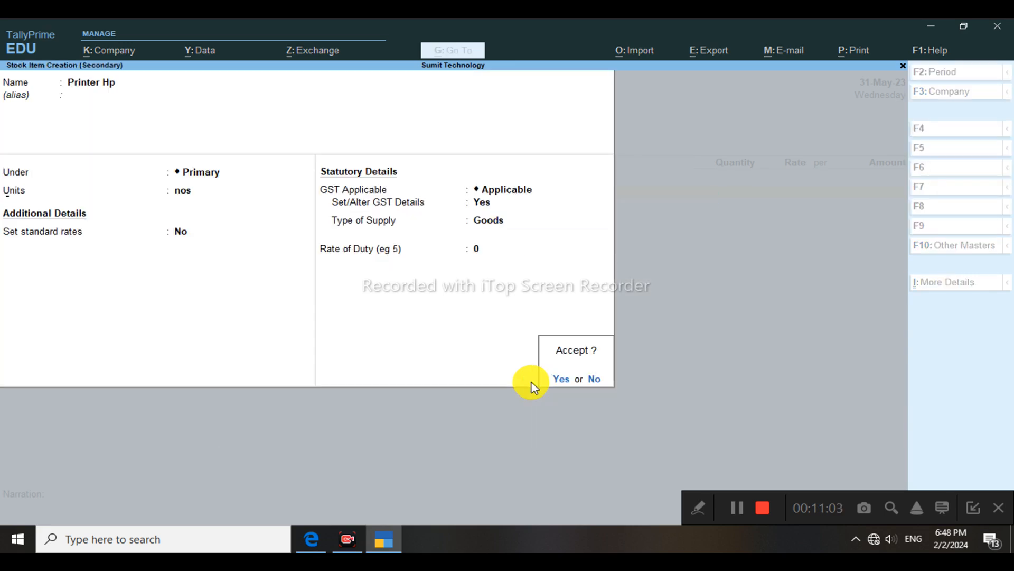
pyautogui.press('Return')
pyautogui.press('Return')
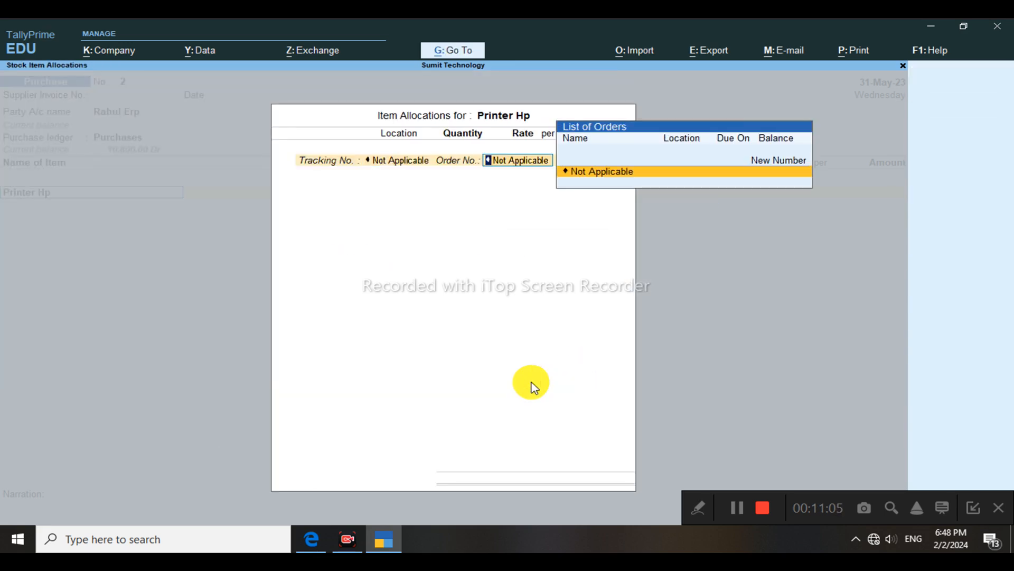
# Step: Keep the tracking and order numbers as Not Applicable and allocate Printer Hp to Main Location
pyautogui.press('BackSpace')
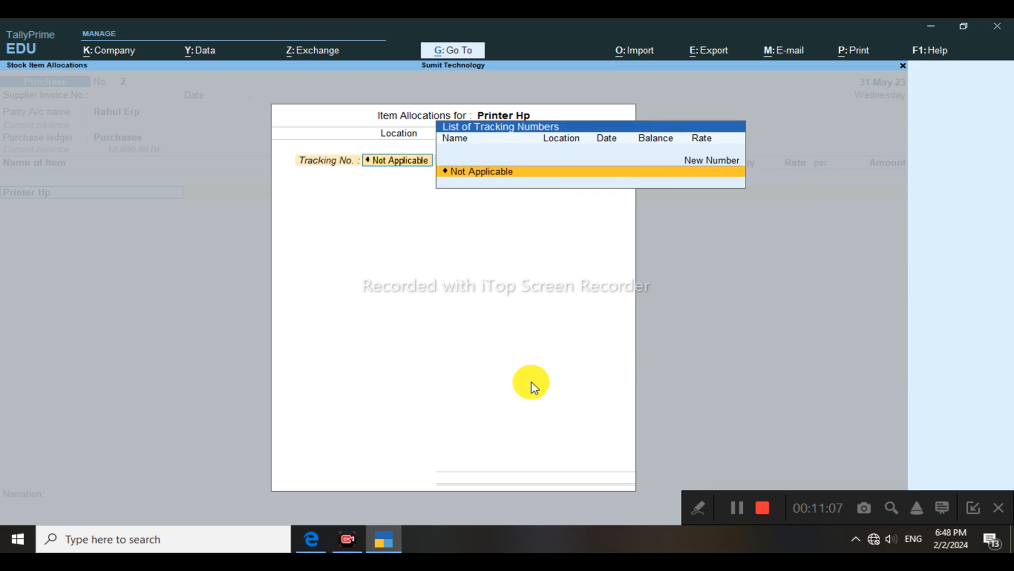
pyautogui.press('Return')
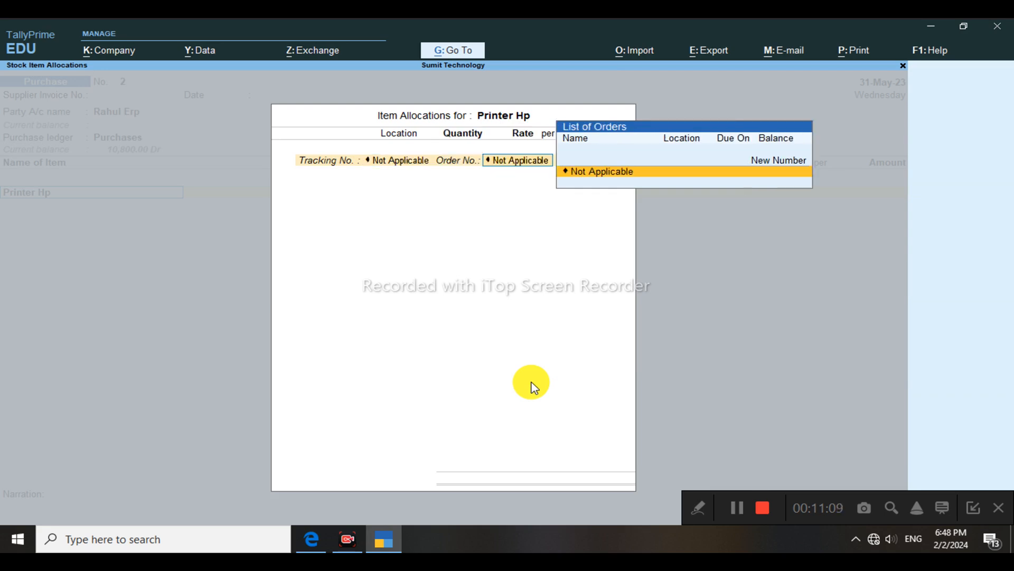
pyautogui.press('Return')
pyautogui.press('Return')
pyautogui.press('BackSpace')
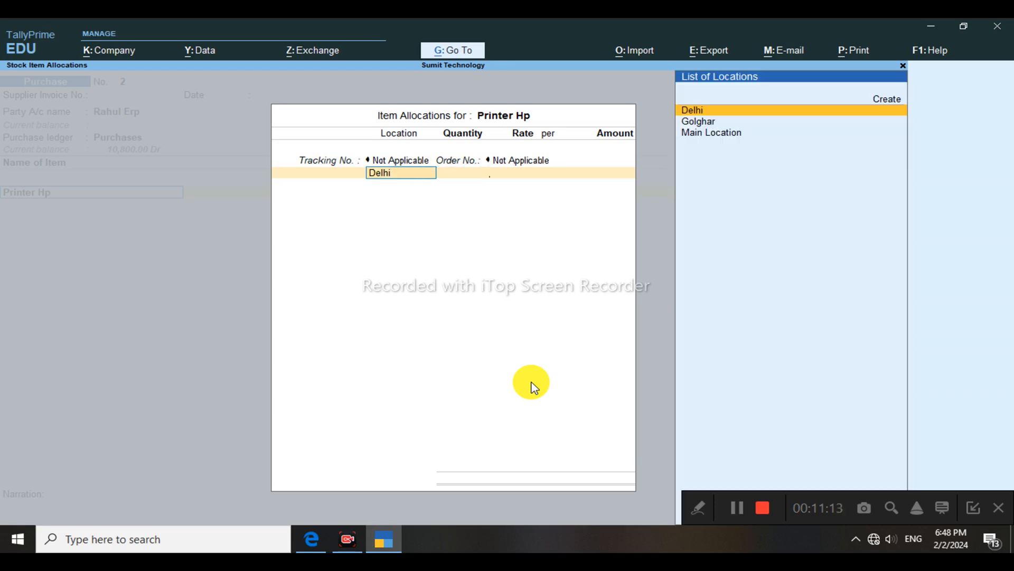
pyautogui.press('Down')
pyautogui.press('Down')
pyautogui.press('Return')
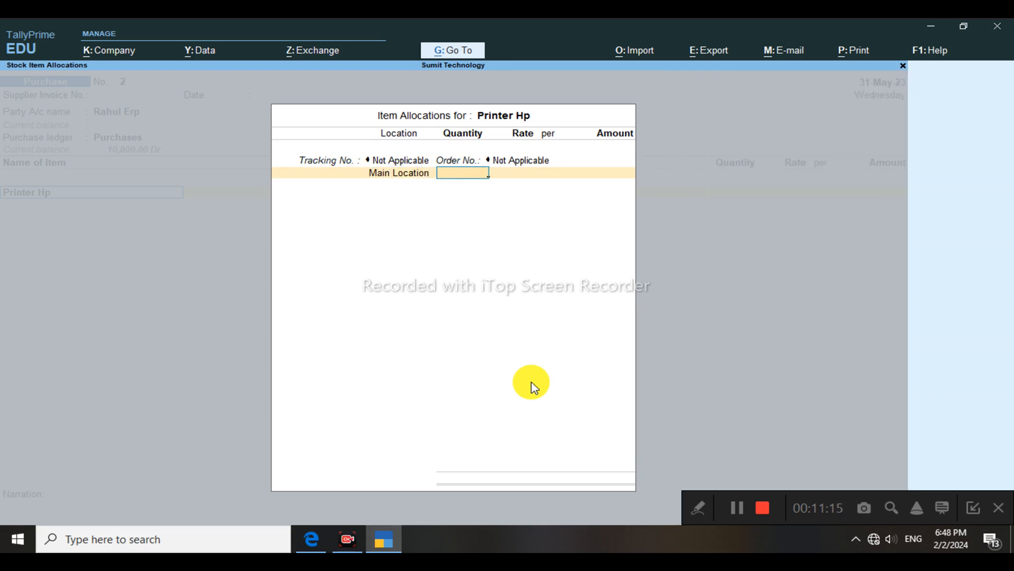
# Step: Reopen the location list for Printer Hp, look through its entries and choose Main Location again
pyautogui.press('BackSpace')
pyautogui.press('Up')
pyautogui.press('Up')
pyautogui.press('Up')
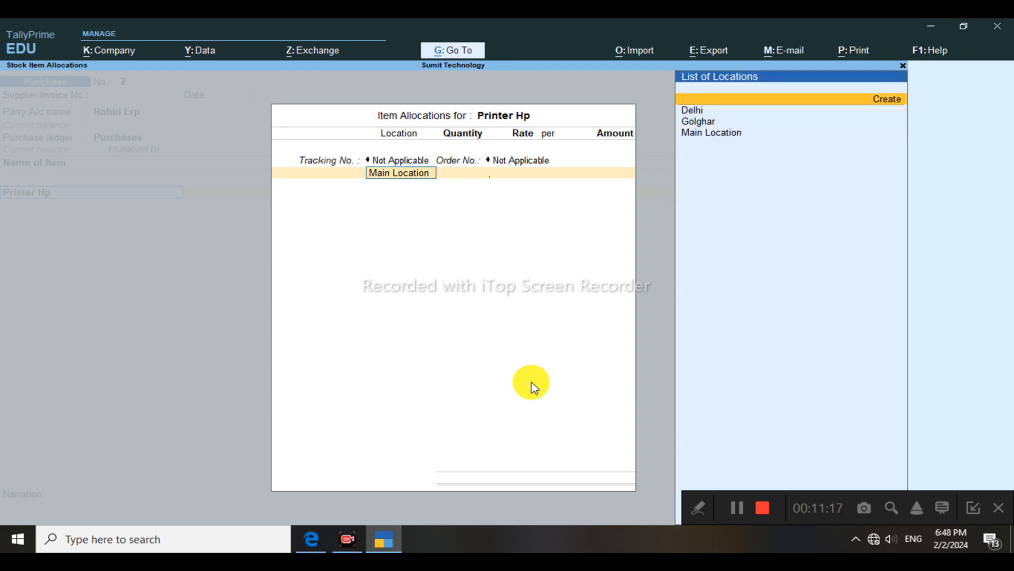
pyautogui.press('Down')
pyautogui.press('Down')
pyautogui.press('Down')
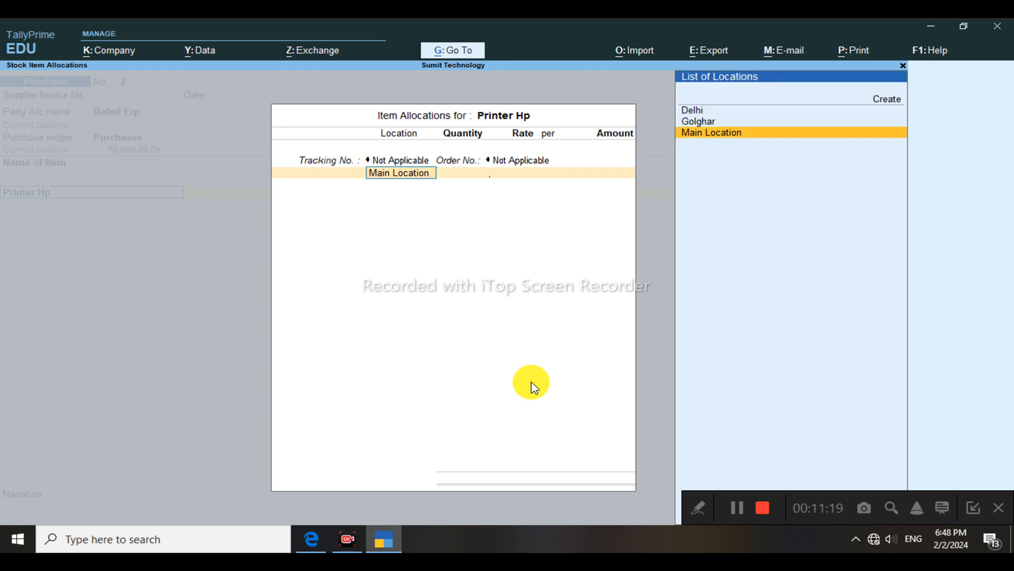
pyautogui.press('Return')
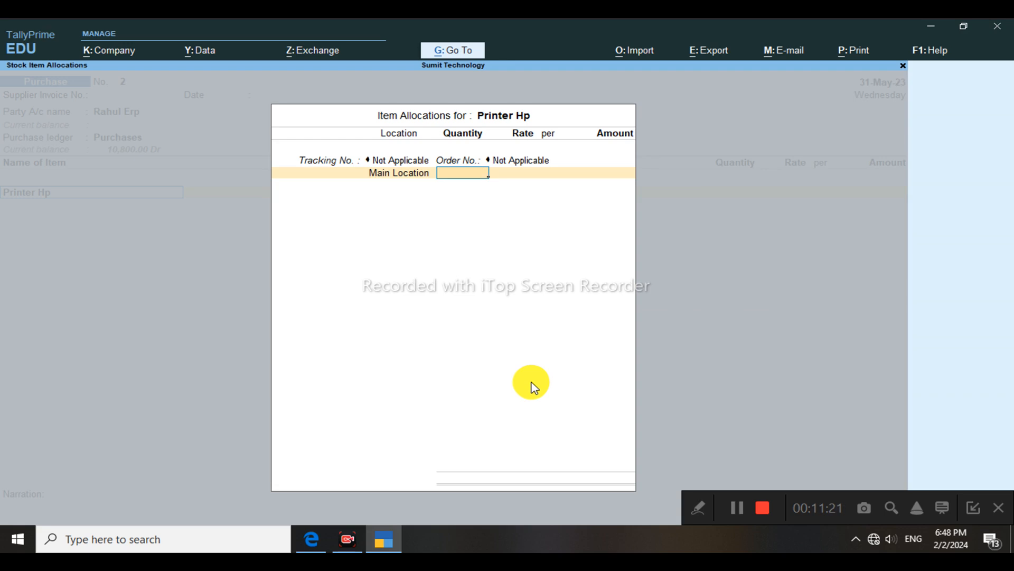
# Step: Enter a quantity of 20 nos at a rate of 12000 for Printer Hp and end the voucher's item list
pyautogui.write('20')
pyautogui.press('Return')
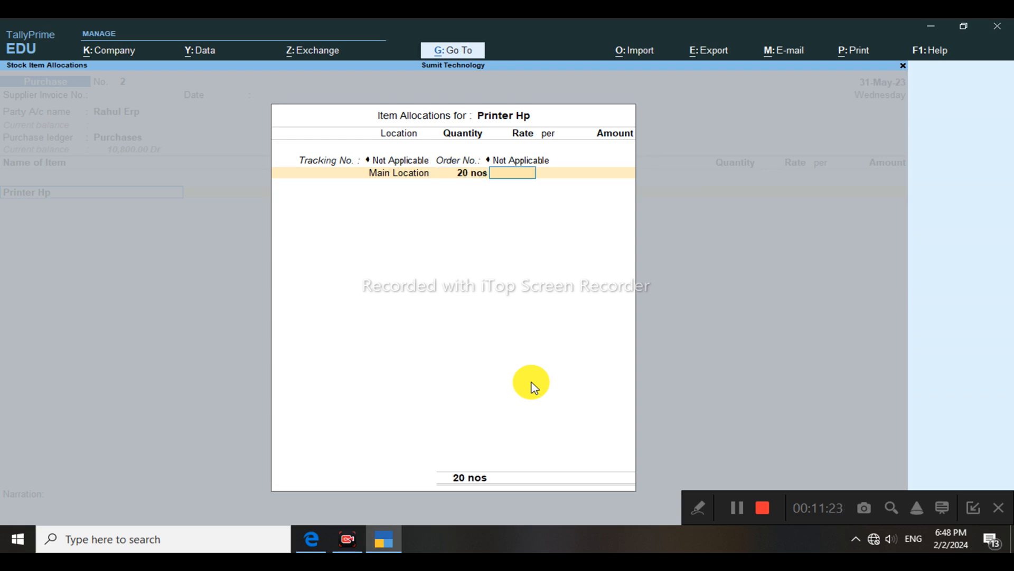
pyautogui.write('12000')
pyautogui.press('Return')
pyautogui.press('Return')
pyautogui.press('Return')
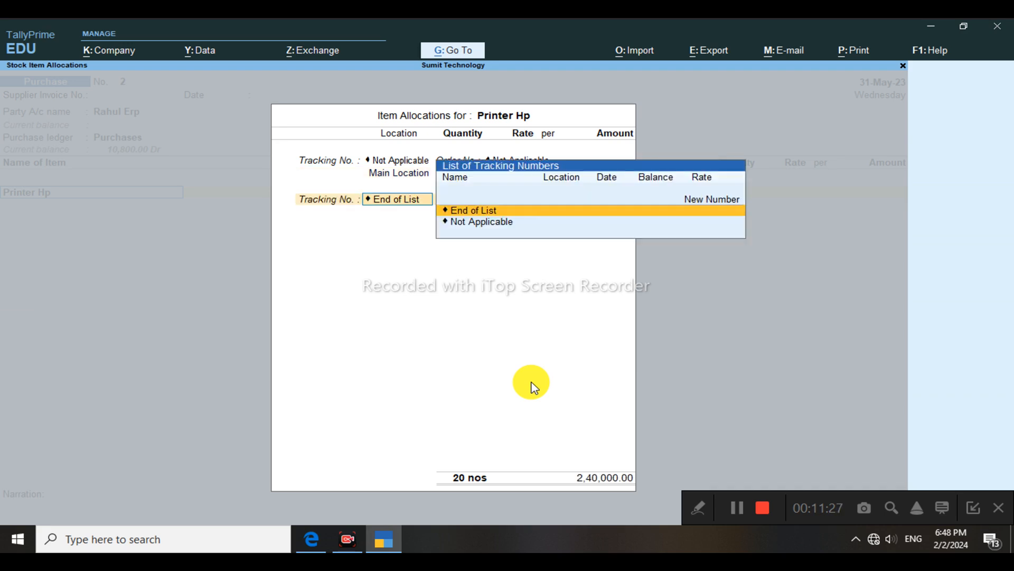
pyautogui.press('Return')
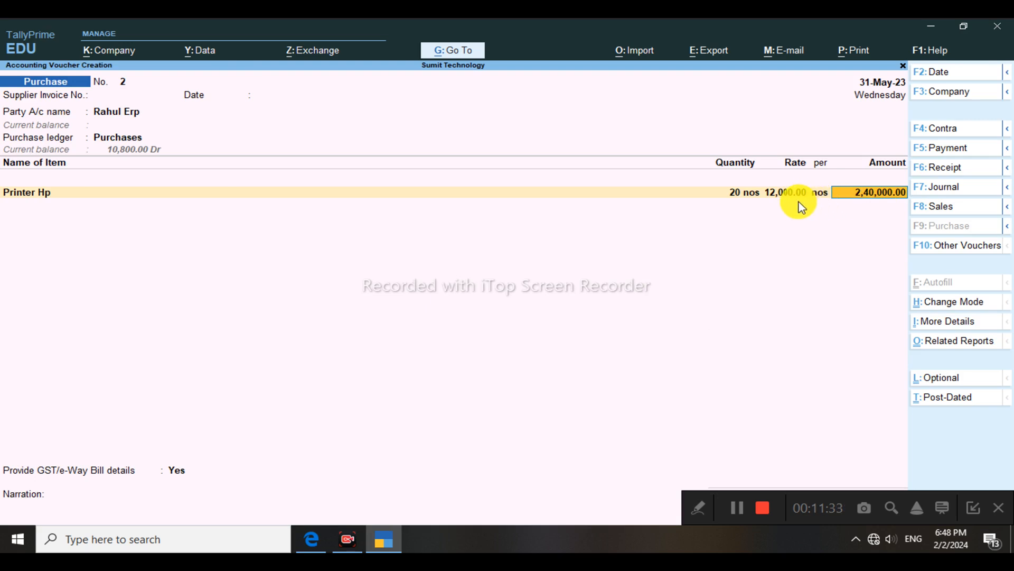
pyautogui.press('Return')
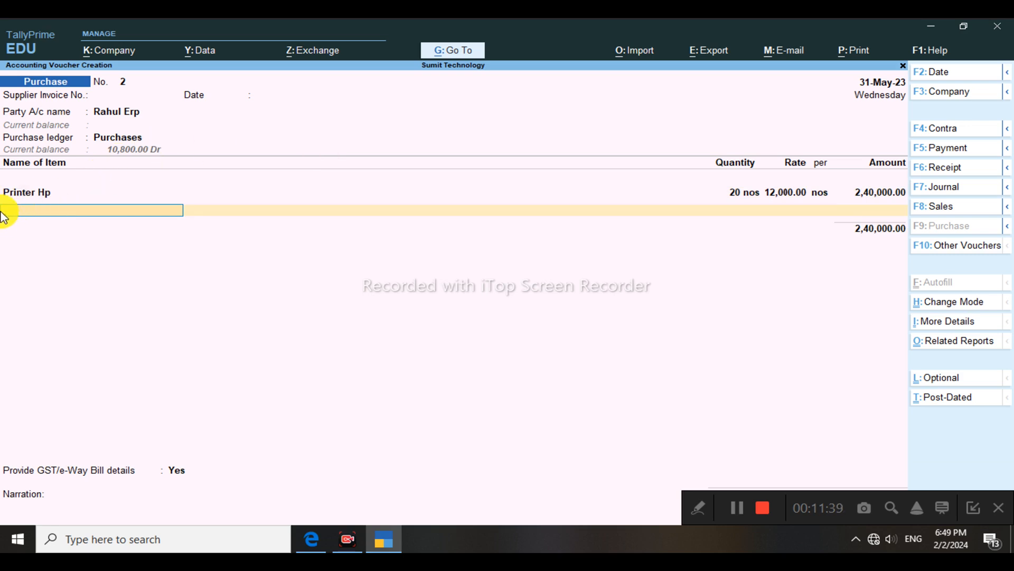
pyautogui.press('Return')
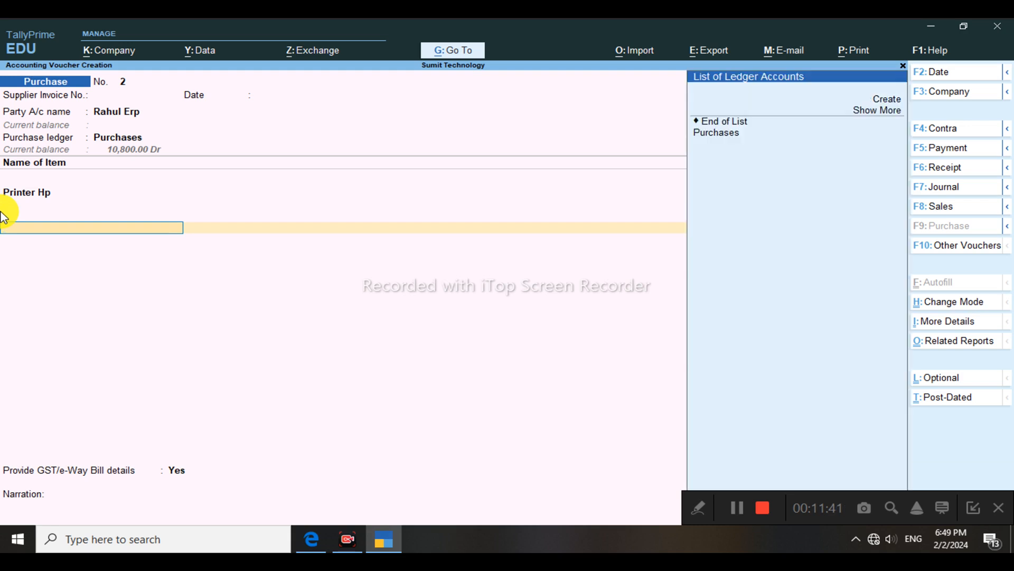
# Step: Create a ledger named C Gst for the purchase voucher and group it under Duties & Taxes
pyautogui.hotkey('alt', 'c')
pyautogui.write('C')
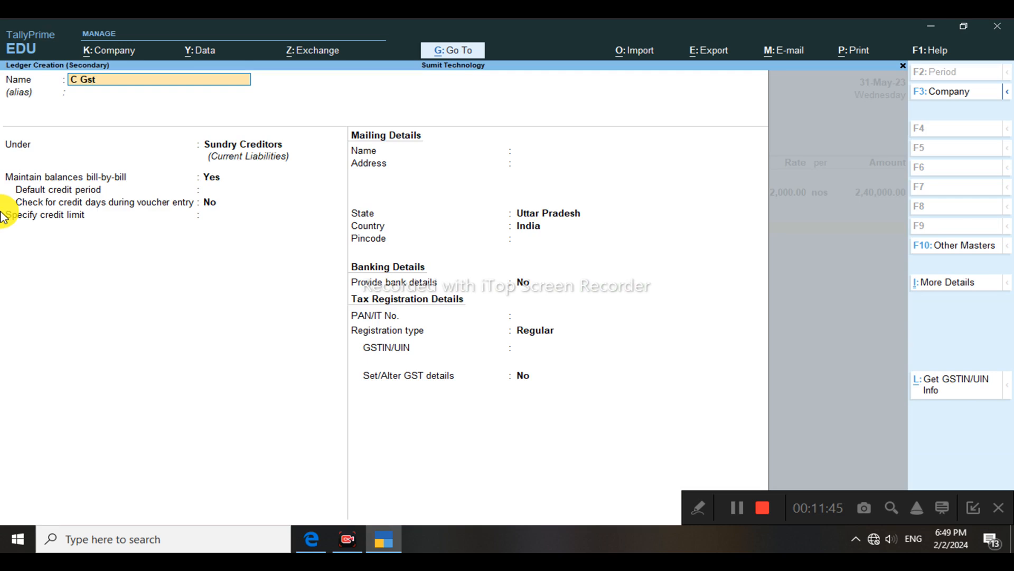
pyautogui.write(' Gst')
pyautogui.press('Return')
pyautogui.press('Return')
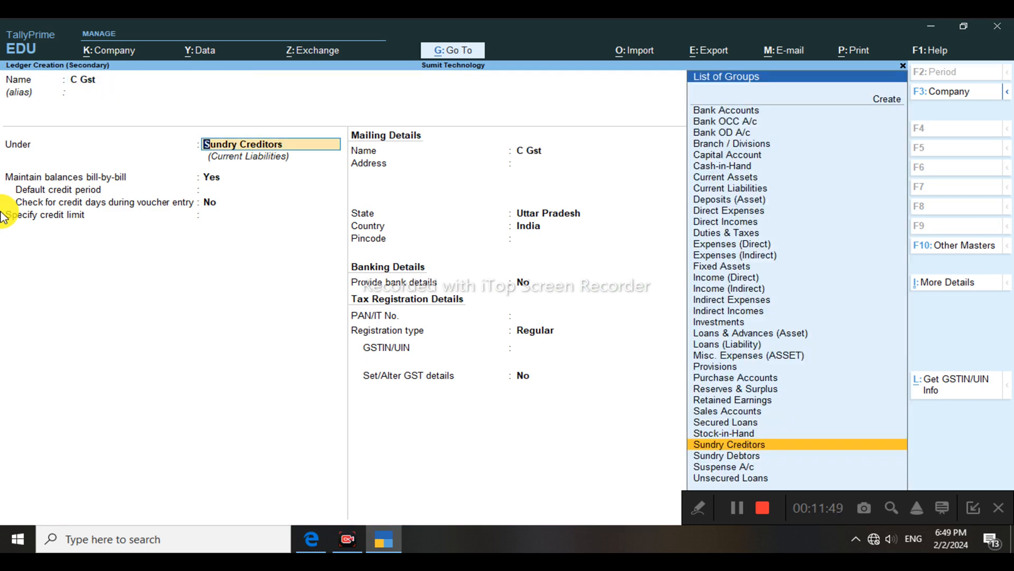
pyautogui.write('Du')
pyautogui.press('Return')
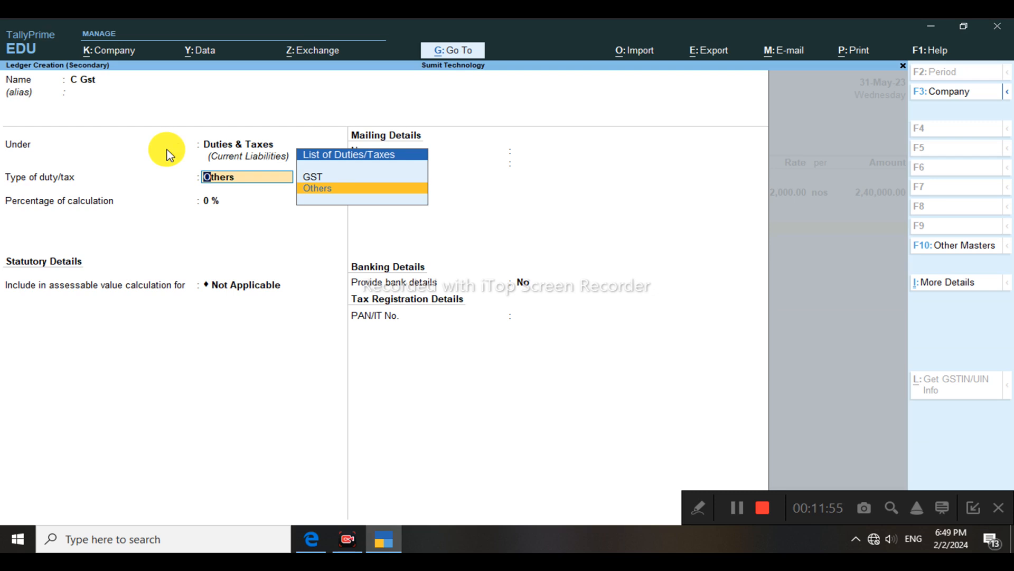
# Step: Set C Gst's duty type to GST and its tax type to Central Tax, save it and accept its amount in the voucher
pyautogui.press('super+plus')
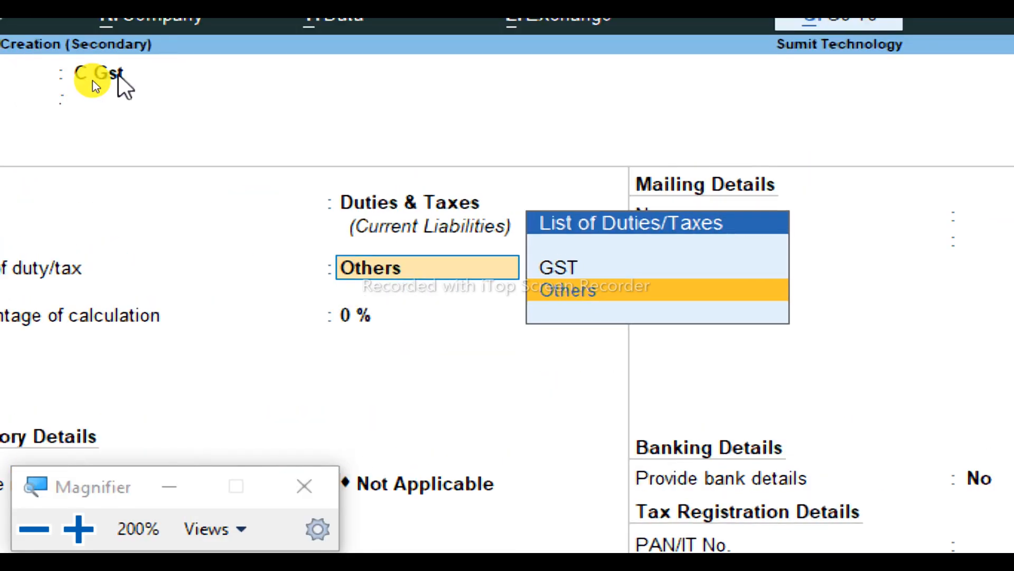
pyautogui.click(544, 275)
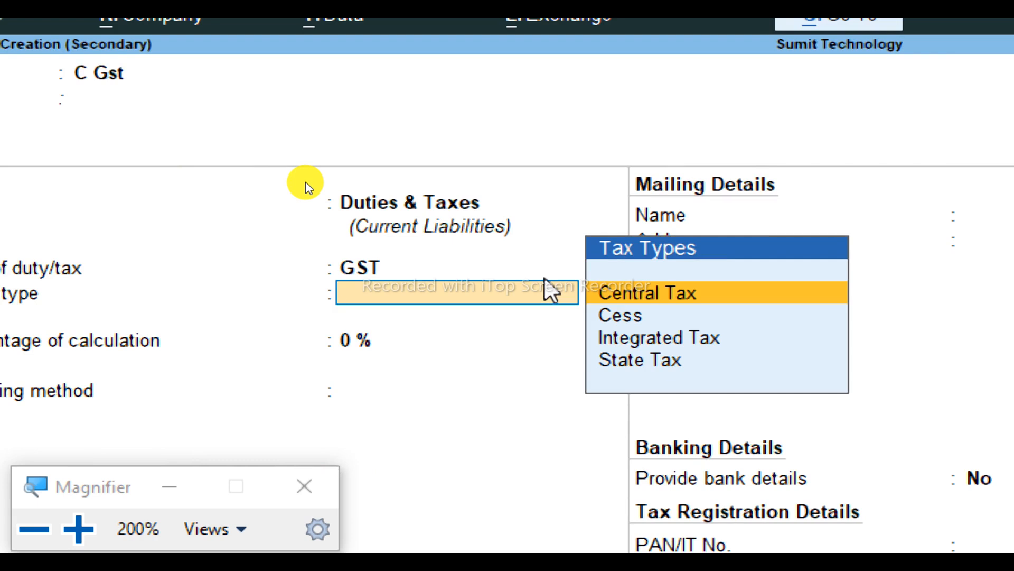
pyautogui.press('Return')
pyautogui.press('Return')
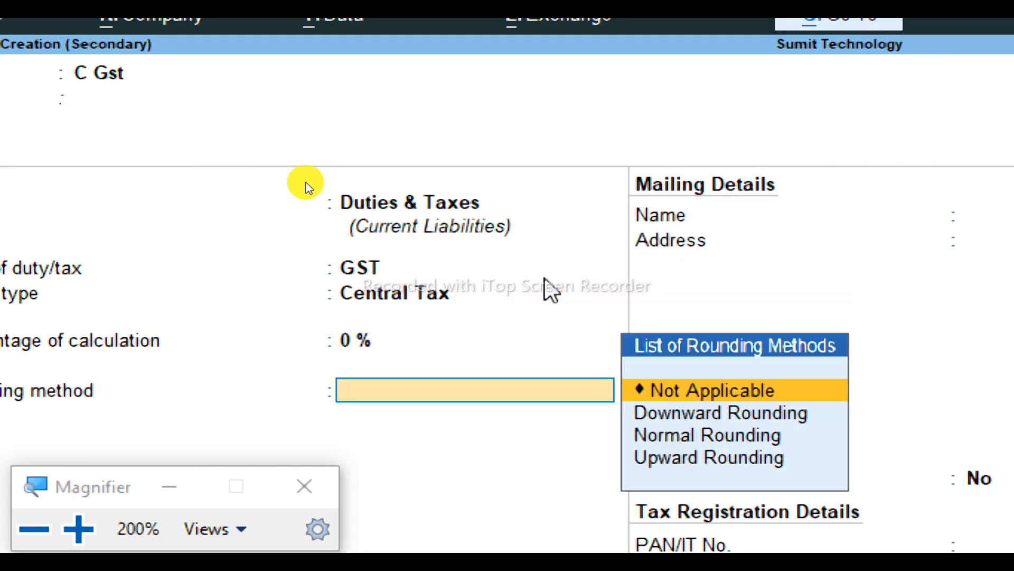
pyautogui.press('super+Escape')
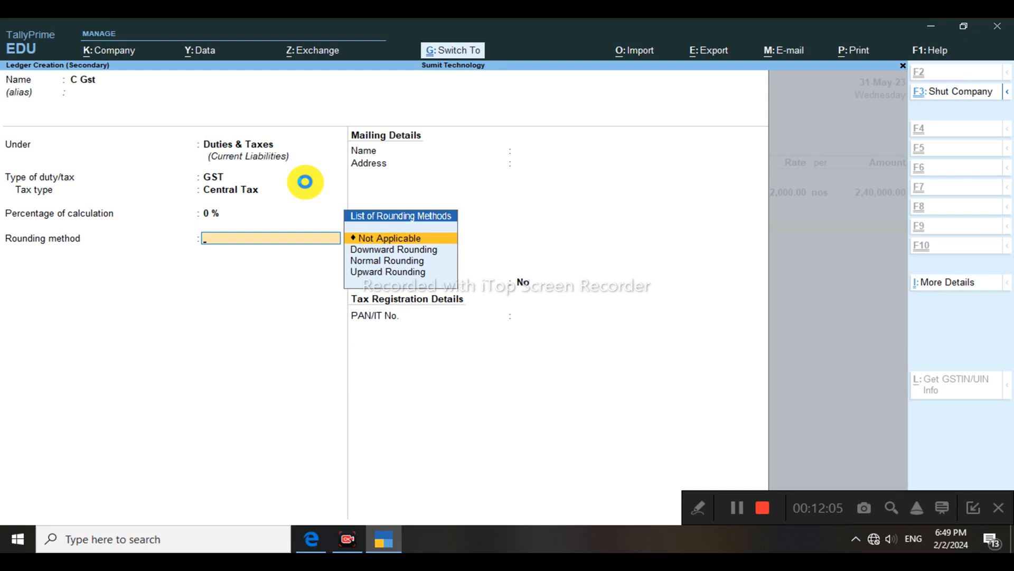
pyautogui.hotkey('ctrl', 'a')
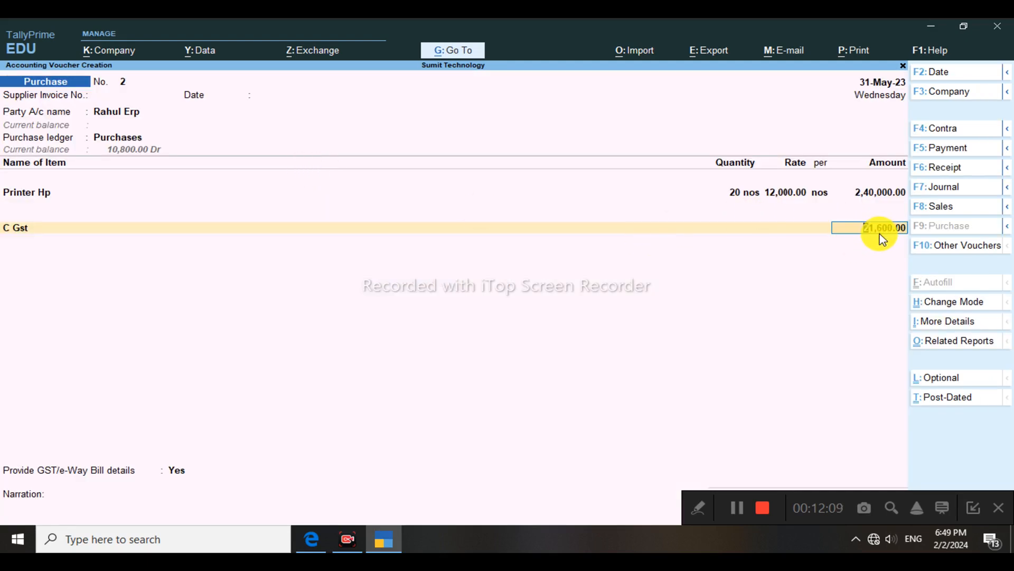
pyautogui.press('Return')
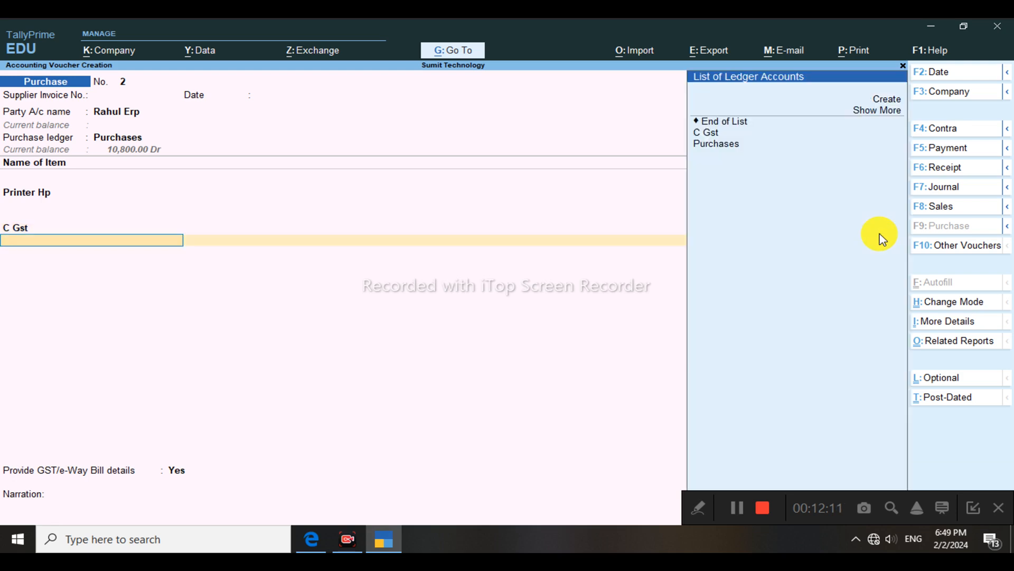
# Step: Create a second tax ledger named S Gst for the voucher and group it under Duties & Taxes
pyautogui.press('Up')
pyautogui.press('Up')
pyautogui.press('Return')
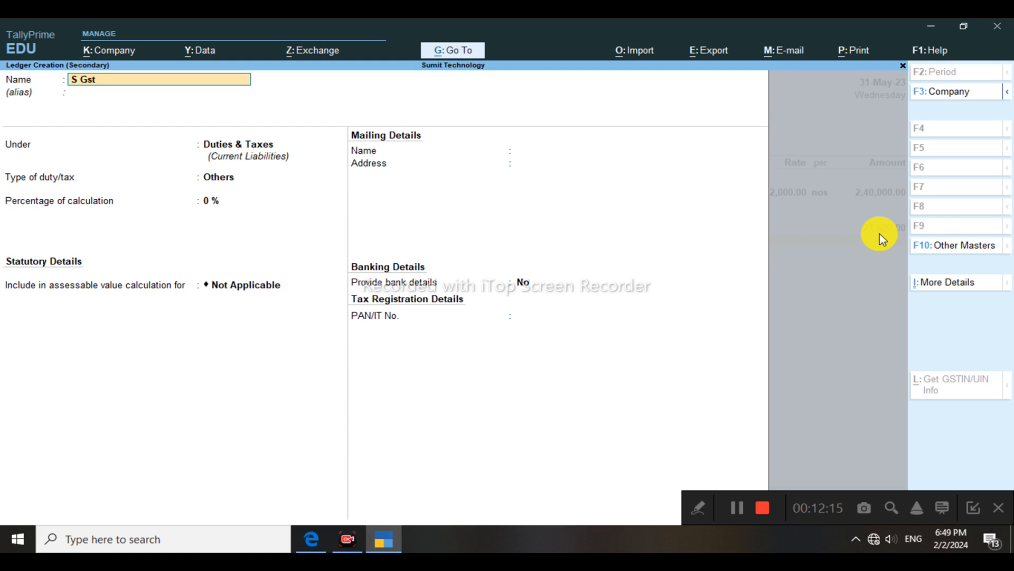
pyautogui.write('S Gst')
pyautogui.press('Return')
pyautogui.press('Return')
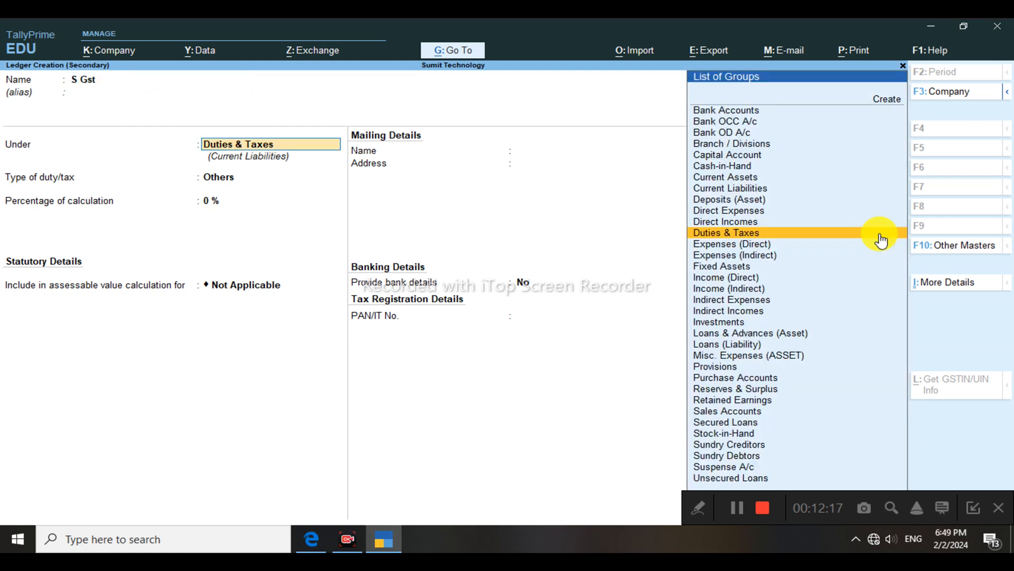
pyautogui.click(880, 235)
# Step: Set S Gst's duty type to GST and its tax type to State Tax, and save the ledger
pyautogui.press('Up')
pyautogui.press('Return')
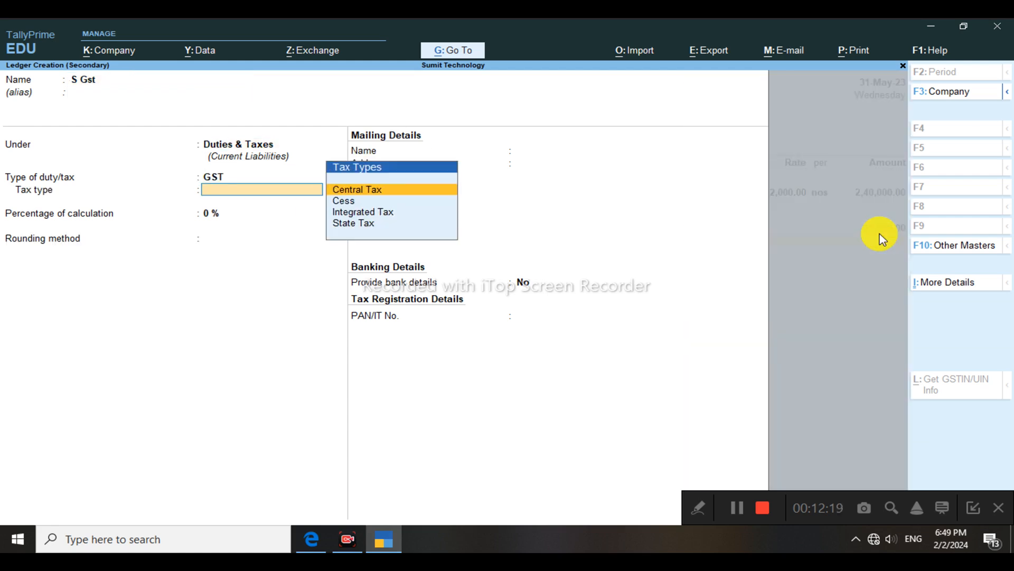
pyautogui.press('Down')
pyautogui.press('Down')
pyautogui.press('Down')
pyautogui.press('Return')
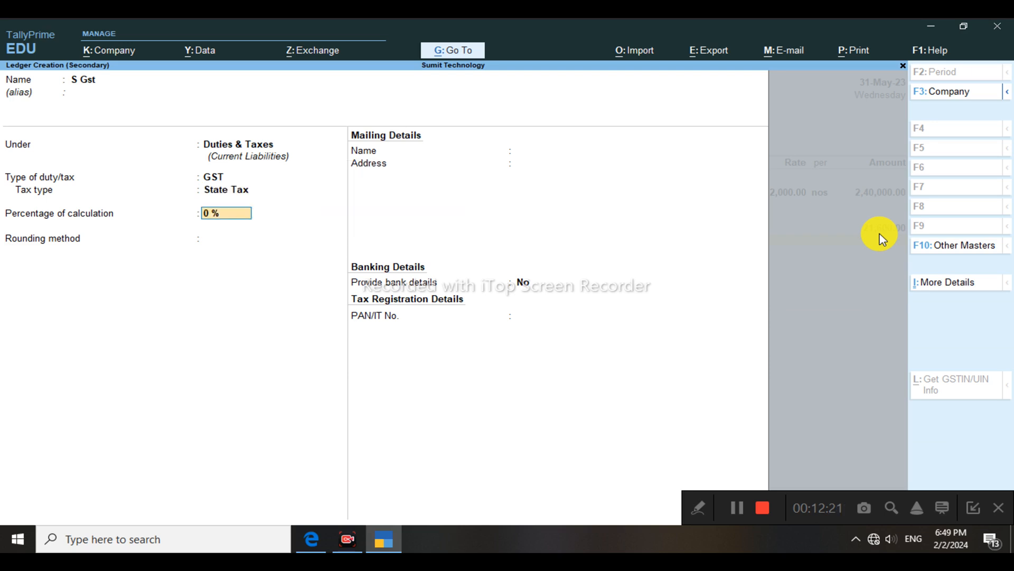
pyautogui.hotkey('ctrl', 'a')
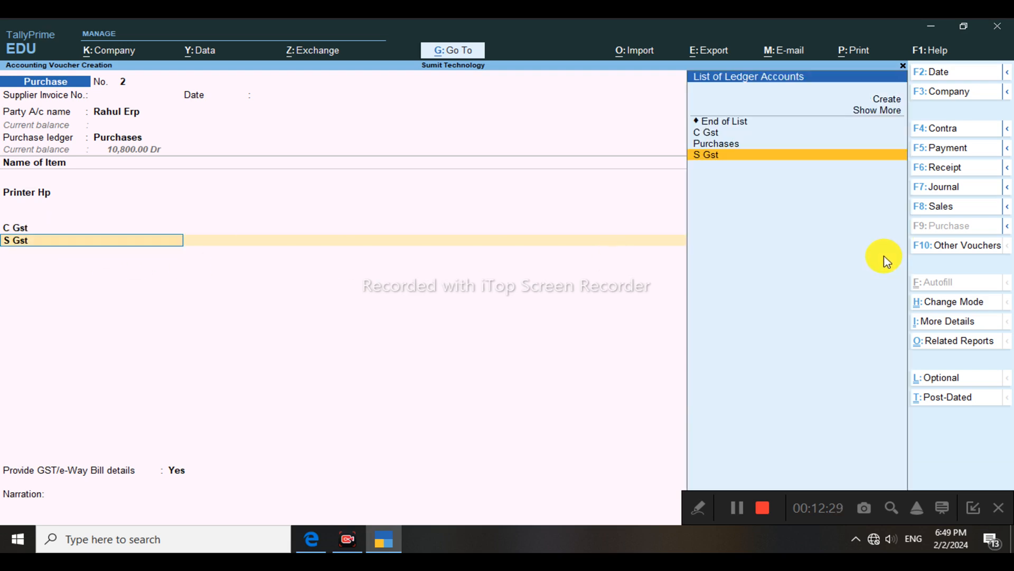
# Step: Alter the S Gst ledger from the voucher, set its percentage of calculation to 9% and save it
pyautogui.press('BackSpace')
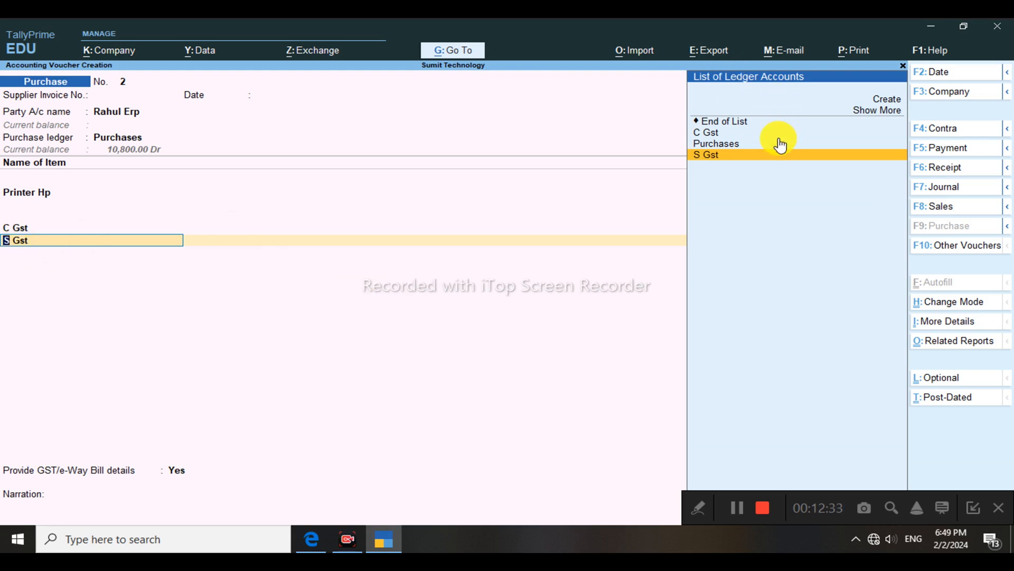
pyautogui.press('ctrl')
pyautogui.hotkey('ctrl', 'Return')
pyautogui.press('Return')
pyautogui.press('Return')
pyautogui.press('Return')
pyautogui.press('Return')
pyautogui.press('Return')
pyautogui.press('Return')
pyautogui.press('BackSpace')
pyautogui.write('9')
pyautogui.press('Return')
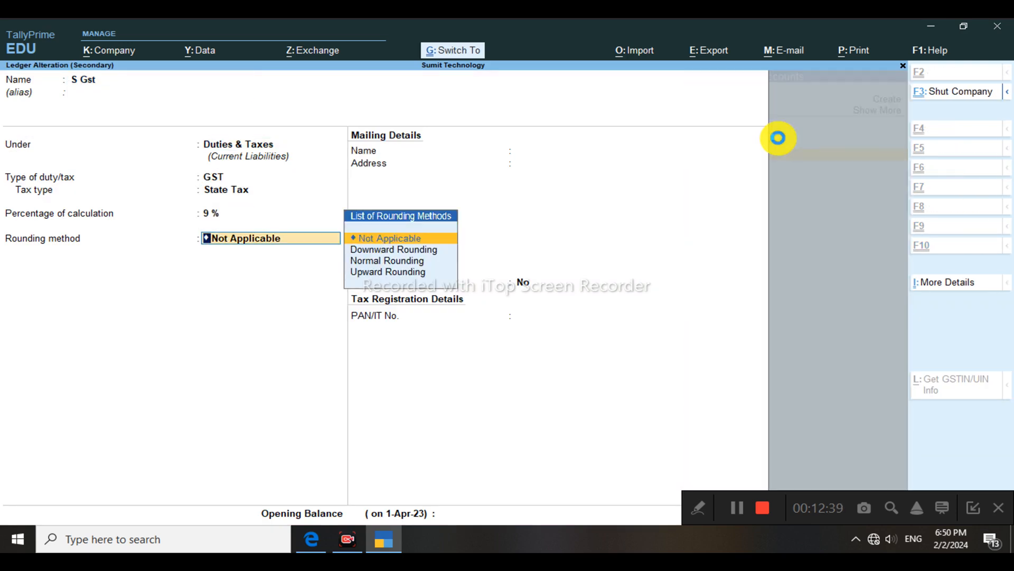
pyautogui.hotkey('ctrl', 'a')
# Step: Go back to the C Gst line, set that ledger's percentage of calculation to 9% and save it
pyautogui.press('Up')
pyautogui.press('Up')
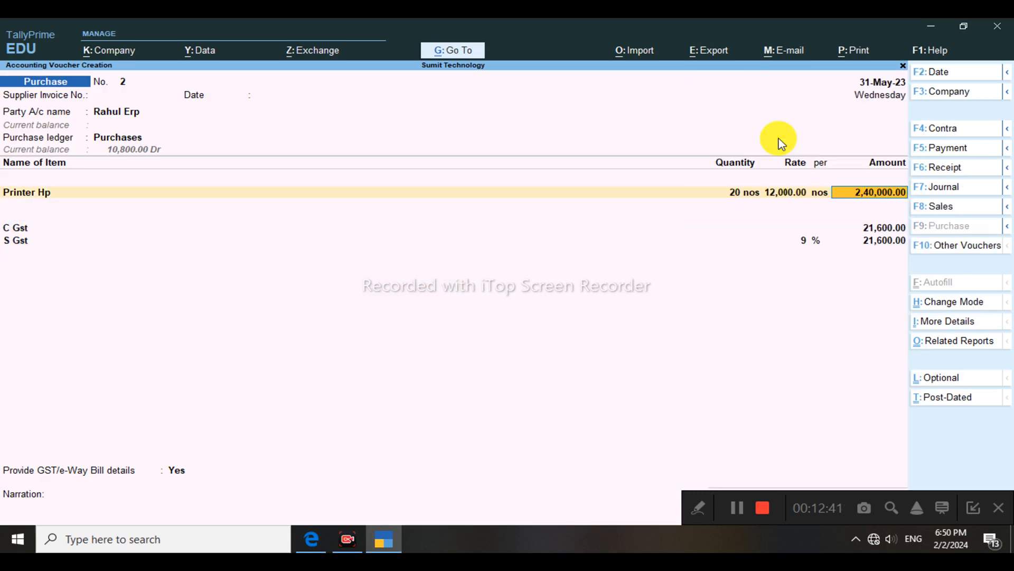
pyautogui.press('Return')
pyautogui.press('Down')
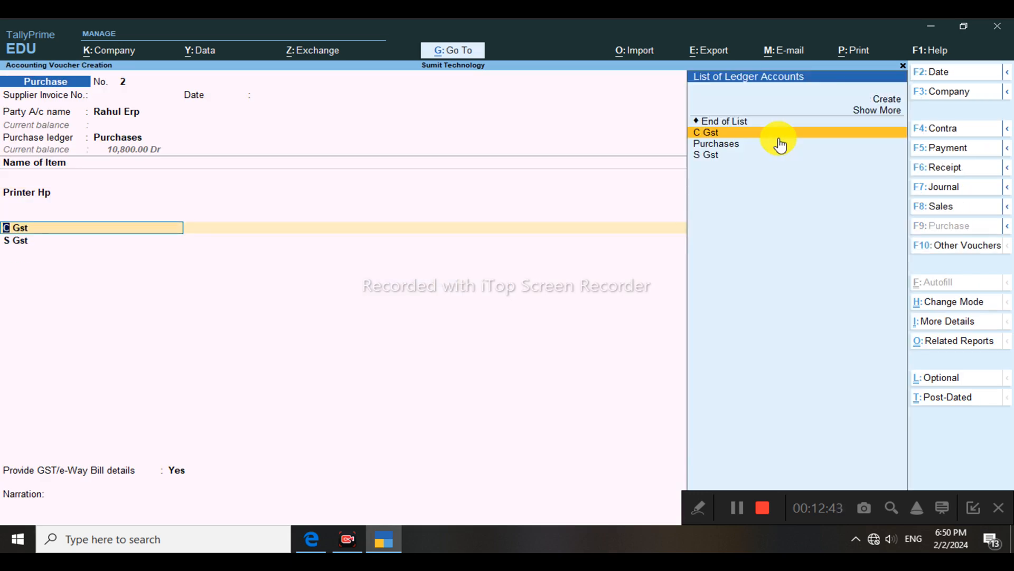
pyautogui.hotkey('ctrl', 'Return')
pyautogui.press('Return')
pyautogui.press('Return')
pyautogui.press('Return')
pyautogui.press('Return')
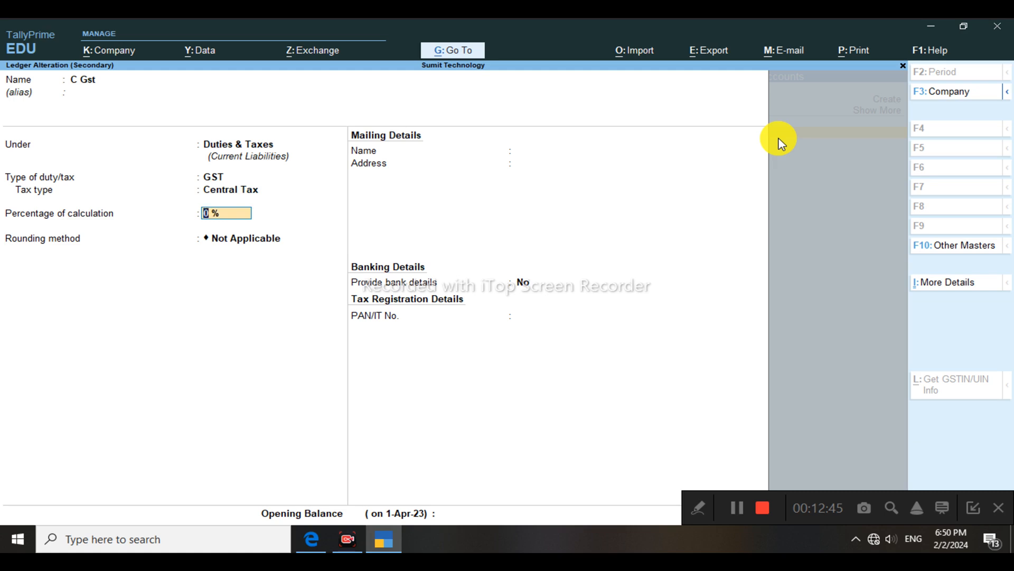
pyautogui.write('9')
pyautogui.press('Return')
pyautogui.click(779, 138)
pyautogui.press('ctrl')
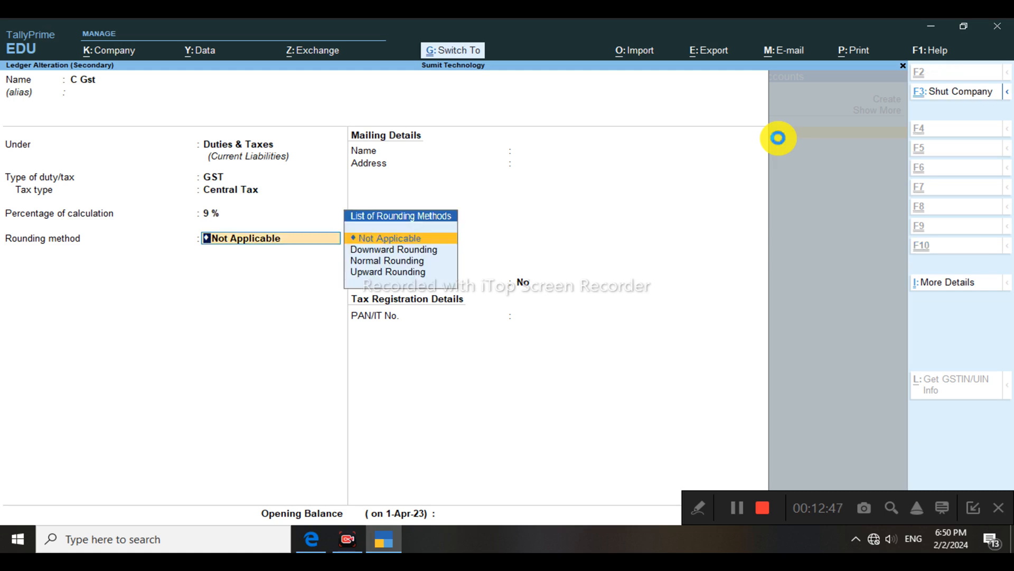
pyautogui.hotkey('ctrl', 'a')
pyautogui.press('ctrl')
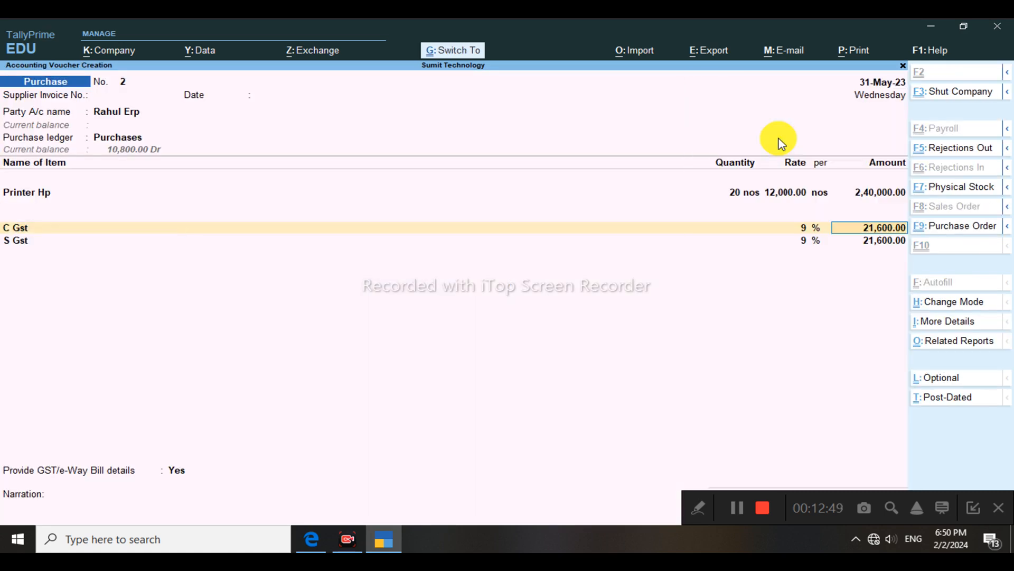
# Step: Preview the purchase voucher's printout, check the item, tax and total lines, and return to the voucher
pyautogui.hotkey('ctrl', 'p')
pyautogui.press('i')
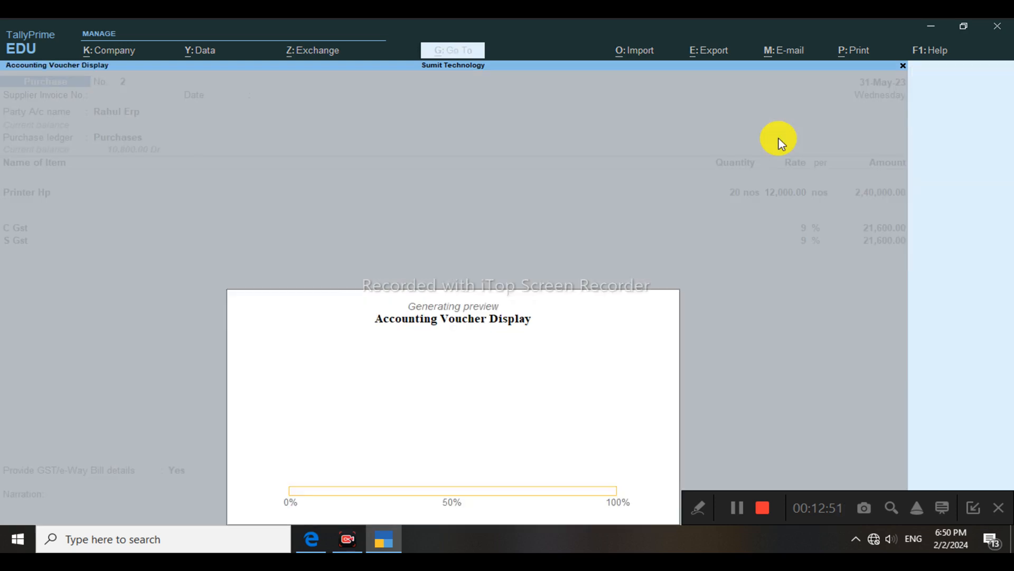
pyautogui.press('Return')
pyautogui.scroll(-2, 401, 304)
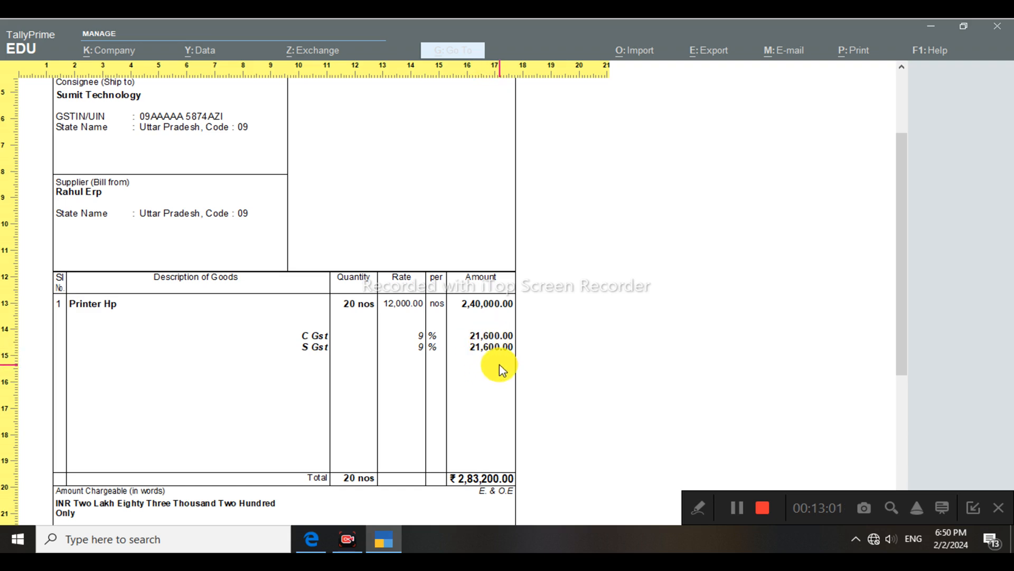
pyautogui.press('Escape')
pyautogui.press('Escape')
pyautogui.press('Escape')
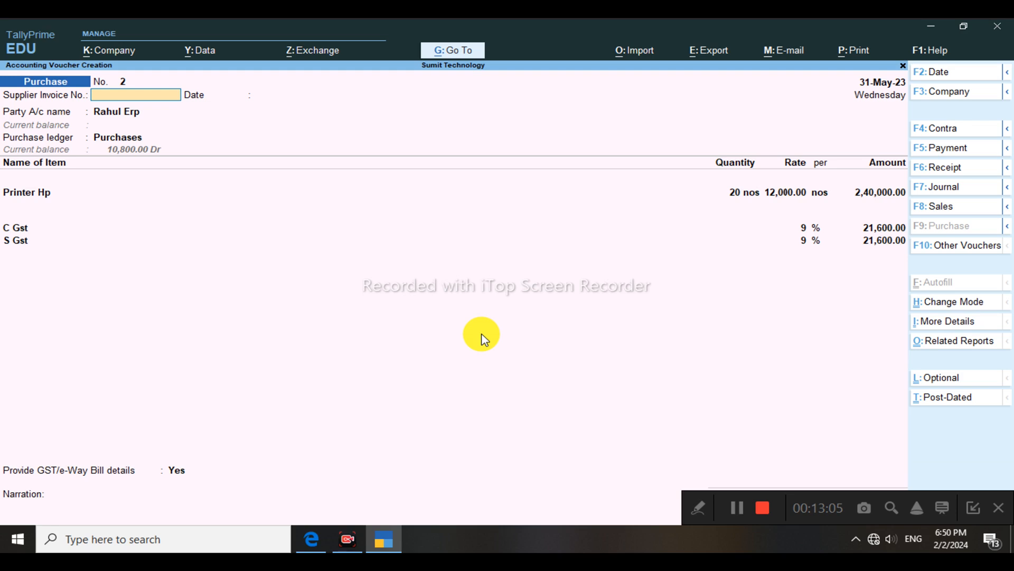
# Step: Save the printer purchase voucher and start a sales voucher
pyautogui.press('ctrl')
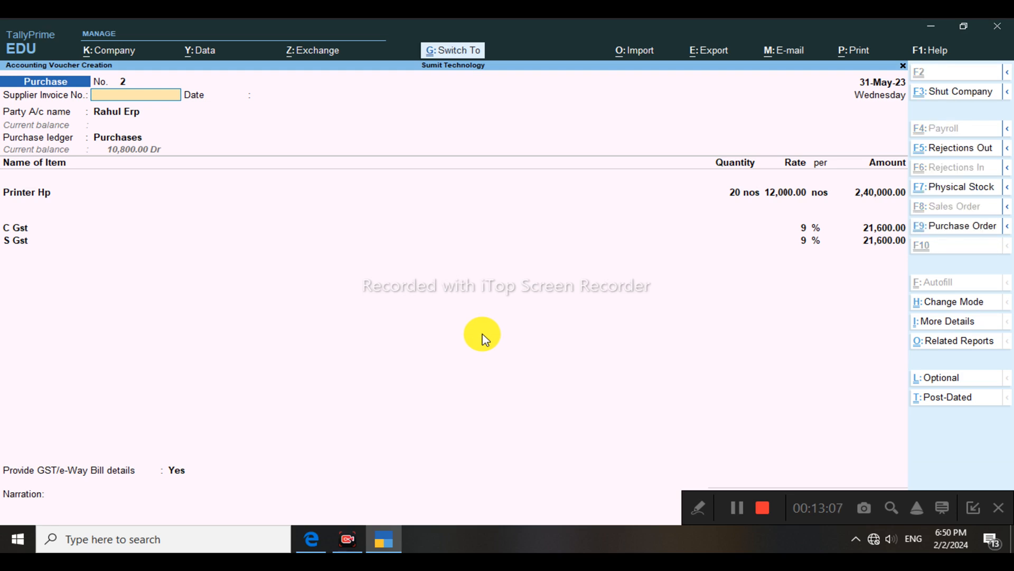
pyautogui.hotkey('ctrl', 'a')
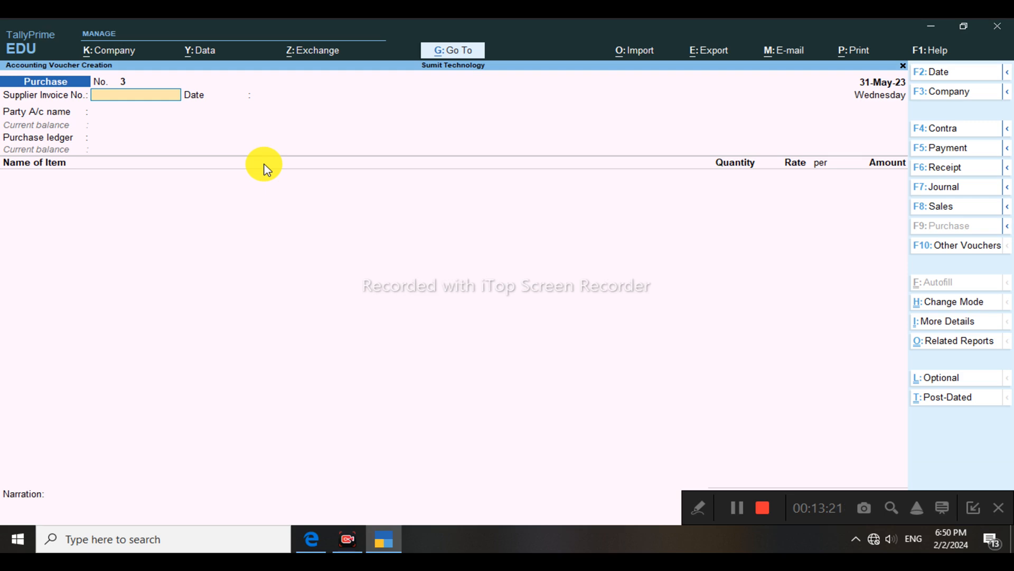
pyautogui.press('F8')
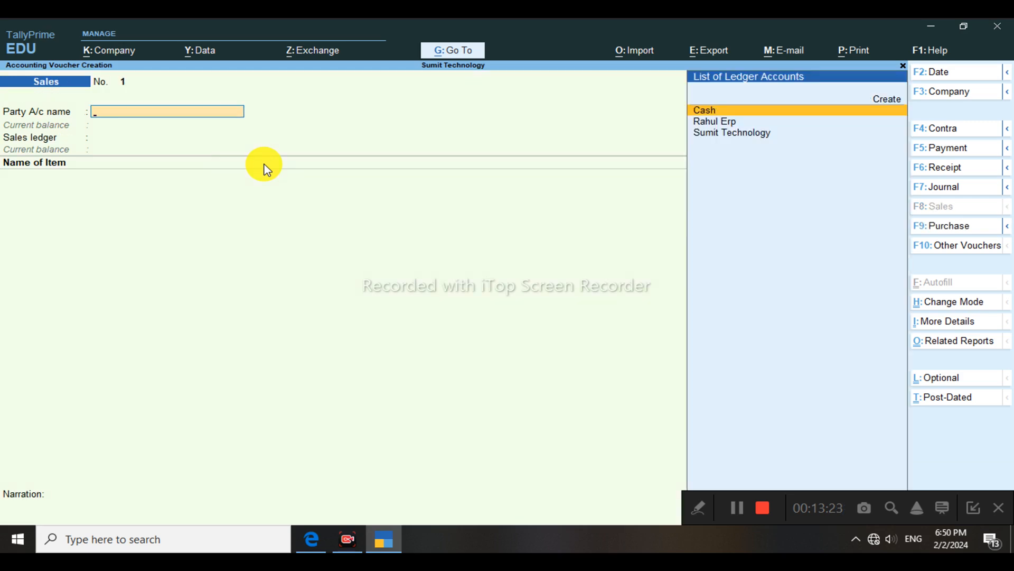
# Step: Start a new party ledger from the sales voucher and enter the customer's name
pyautogui.press('Down')
pyautogui.press('Up')
pyautogui.press('Up')
pyautogui.press('Return')
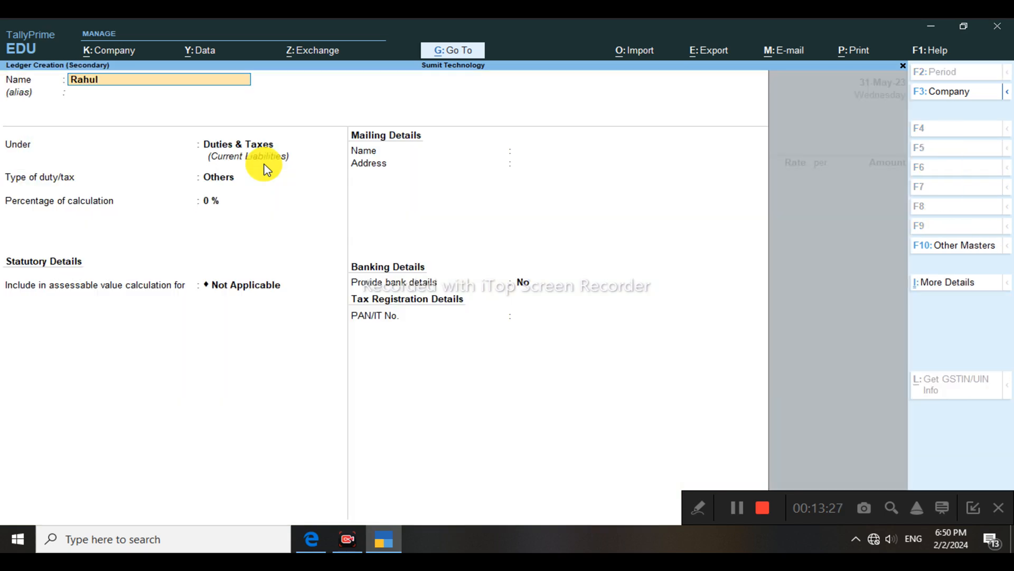
# Step: Switch to the GST PDF in the browser, look over the printer question, and return to TallyPrime
pyautogui.click(307, 534)
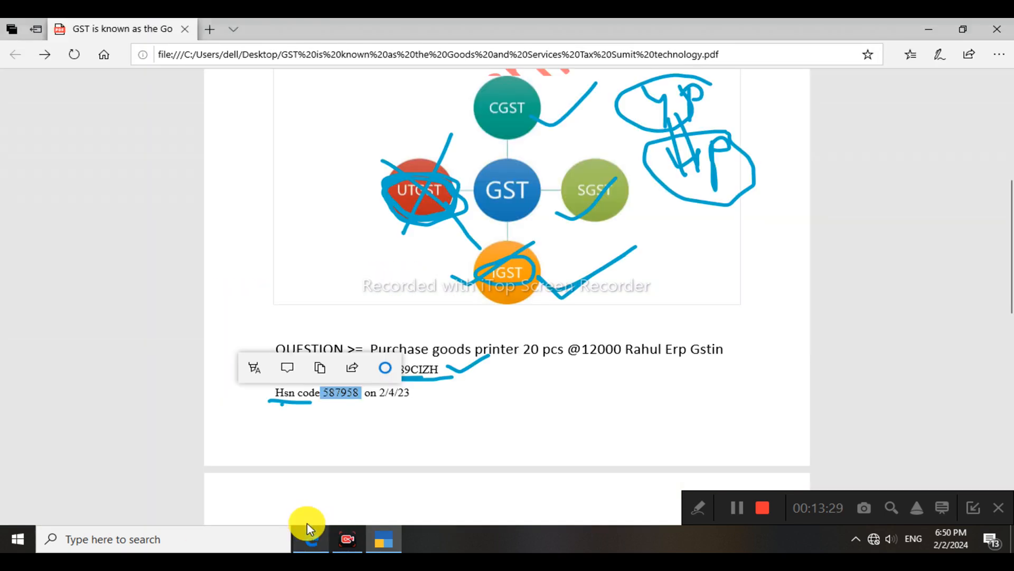
pyautogui.click(465, 391)
pyautogui.scroll(-5, 381, 469)
pyautogui.scroll(4, 405, 461)
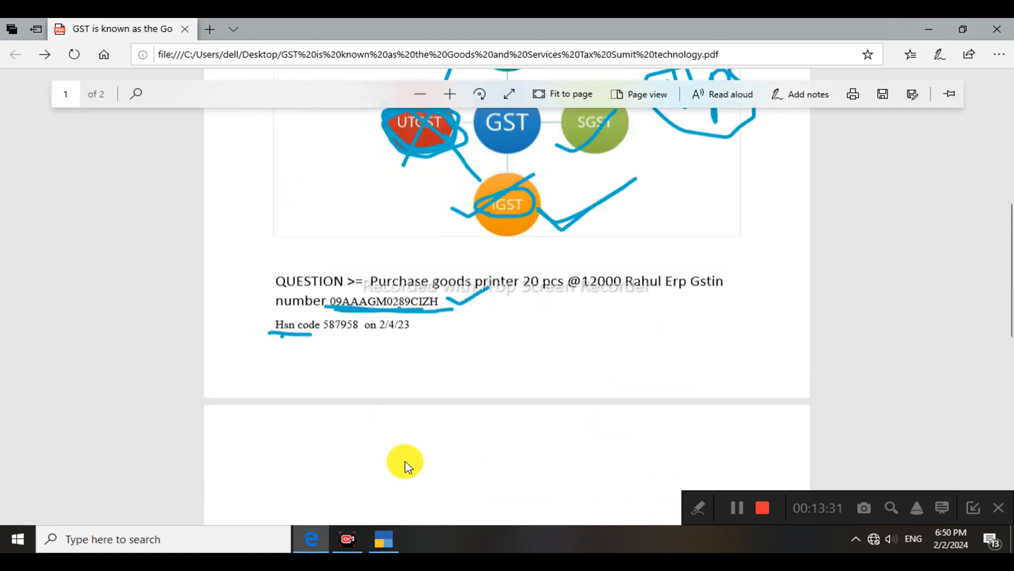
pyautogui.scroll(4, 404, 462)
pyautogui.click(387, 538)
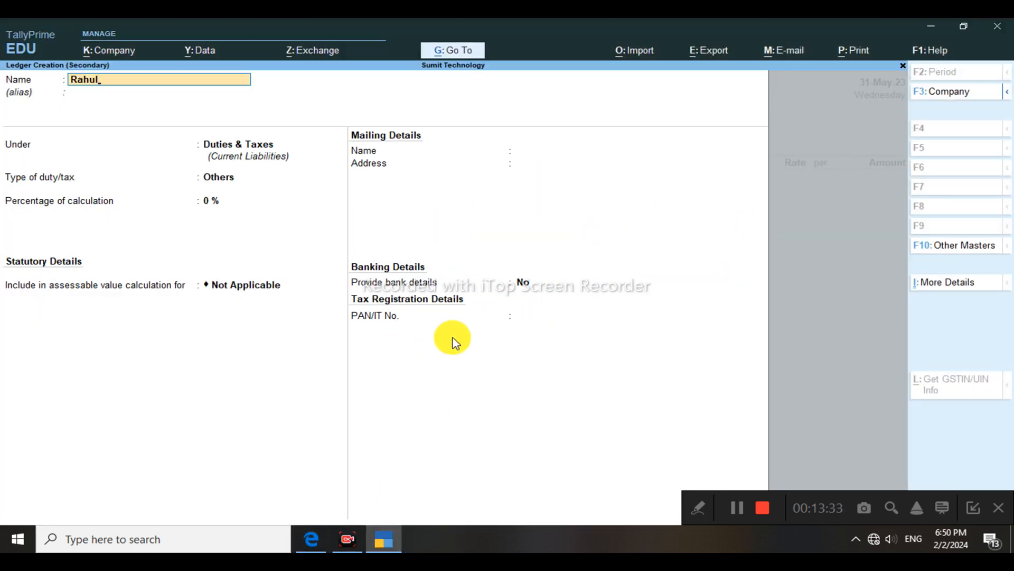
# Step: Group the customer's ledger under Sundry Debtors, keep the bill-by-bill balances on, and save it as the voucher's party
pyautogui.press('Return')
pyautogui.press('Return')
pyautogui.write('Su')
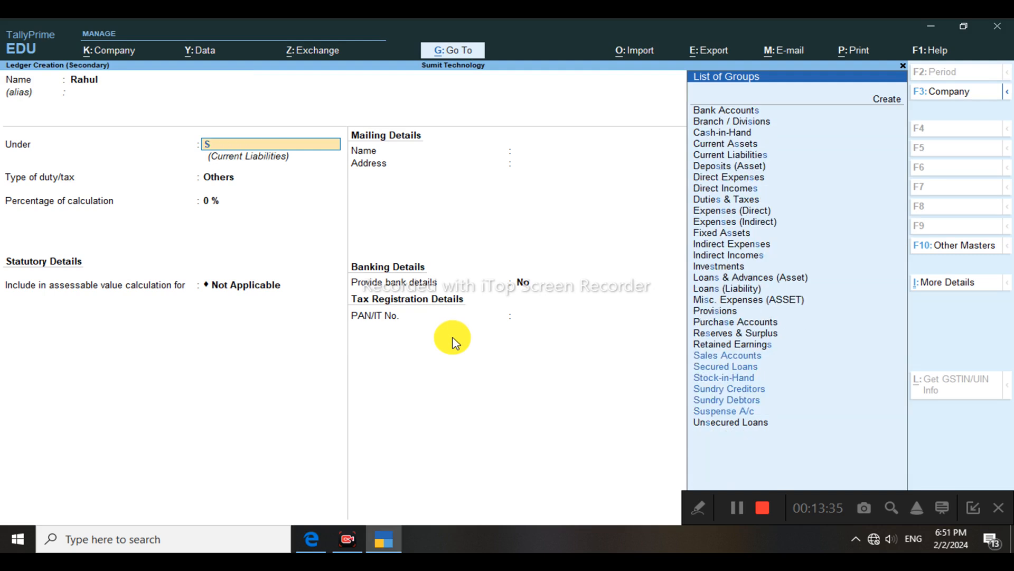
pyautogui.press('Down')
pyautogui.press('Up')
pyautogui.press('Return')
pyautogui.press('Return')
pyautogui.press('Return')
pyautogui.press('ctrl')
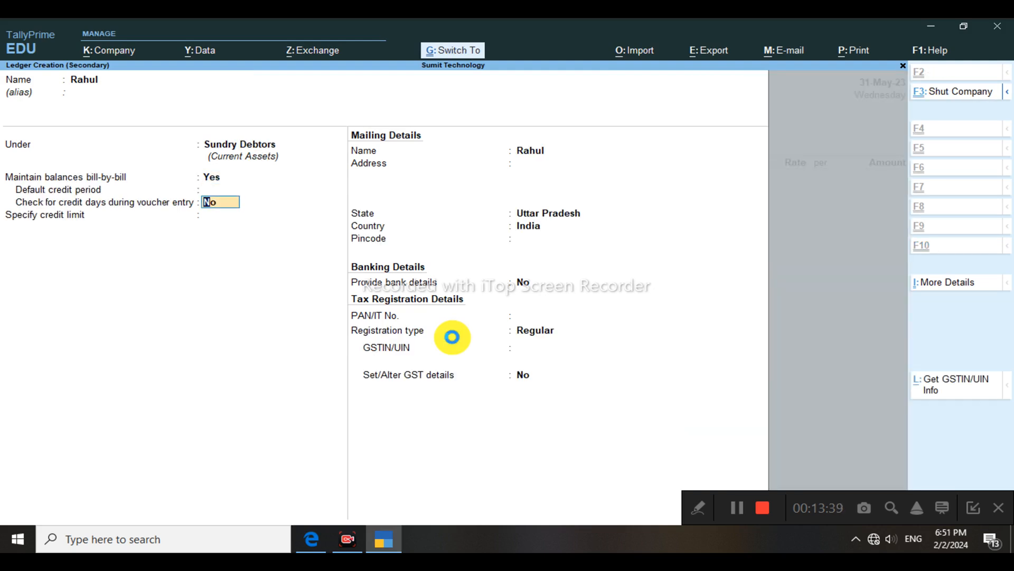
pyautogui.hotkey('ctrl', 'a')
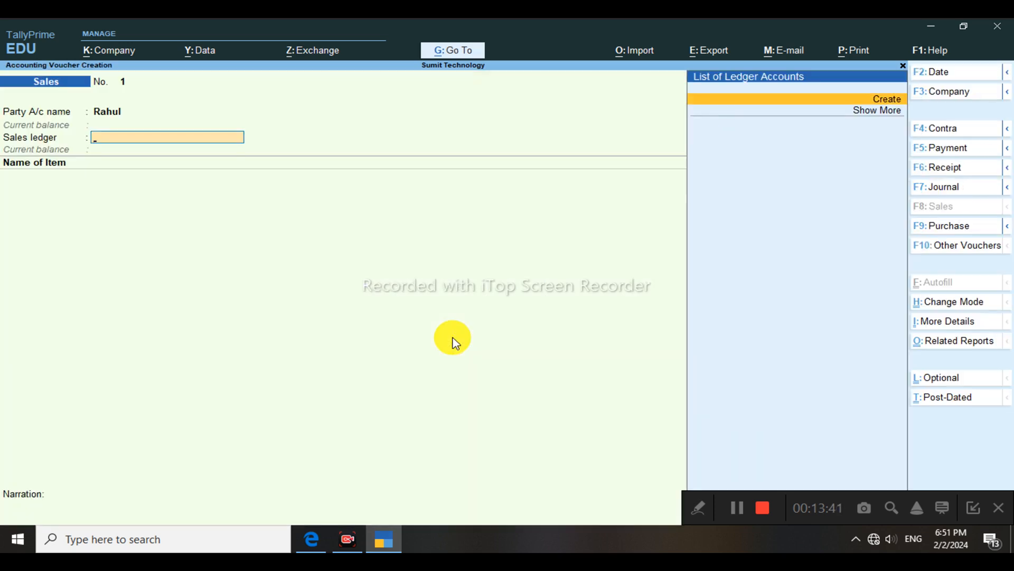
# Step: Create a sales ledger named Sales under Sales Accounts and save it as the voucher's sales ledger
pyautogui.press('Return')
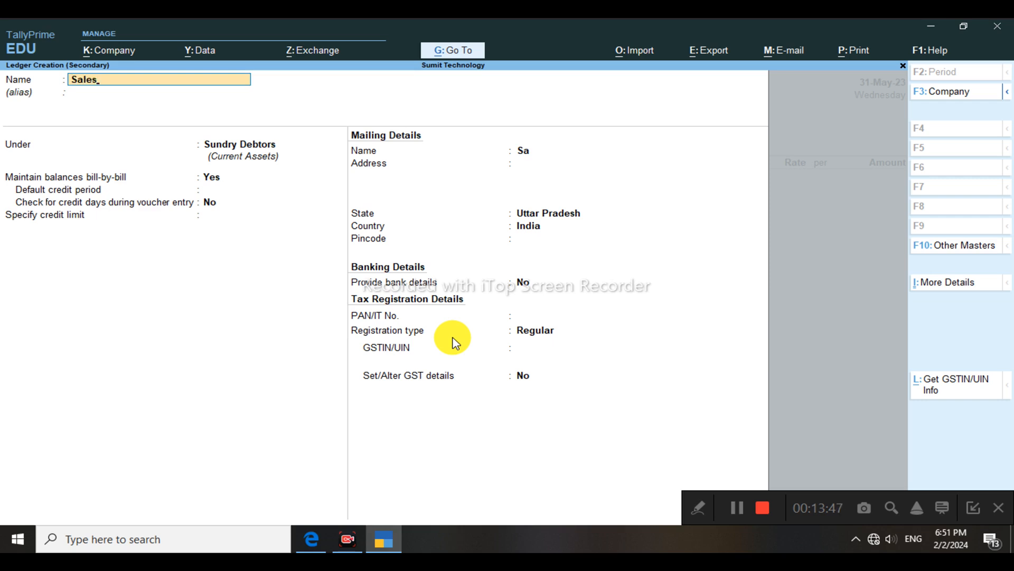
pyautogui.press('Return')
pyautogui.write('Sales Accounts')
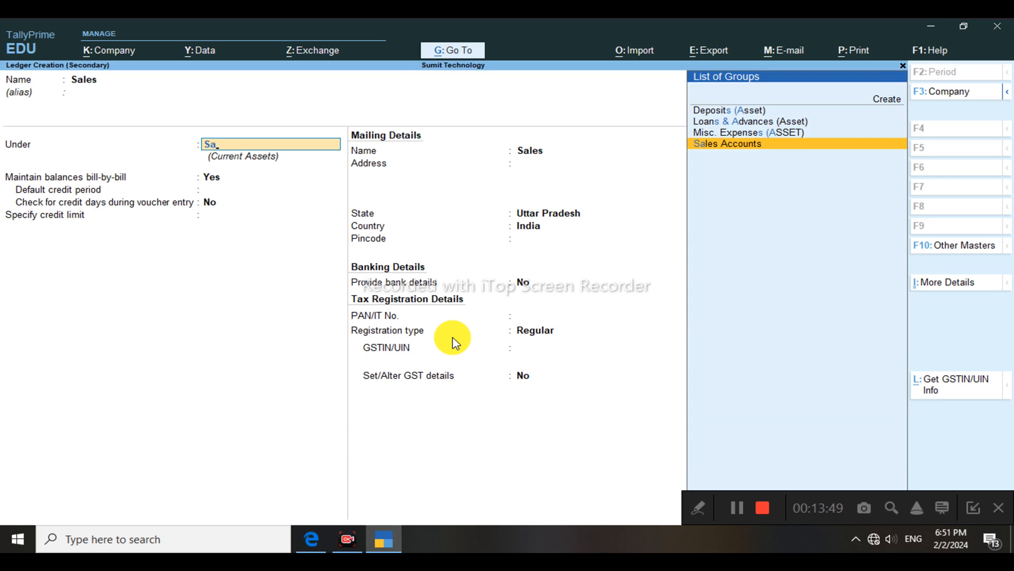
pyautogui.press('Return')
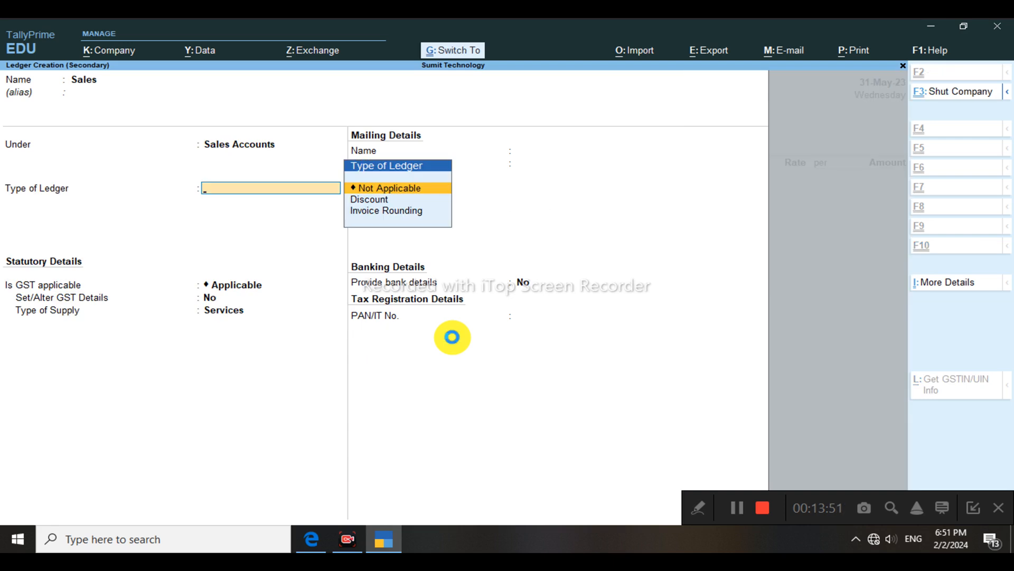
pyautogui.hotkey('ctrl', 'a')
# Step: Choose Printer Hp as the item sold in the sales voucher
pyautogui.press('Up')
pyautogui.press('Up')
pyautogui.press('Up')
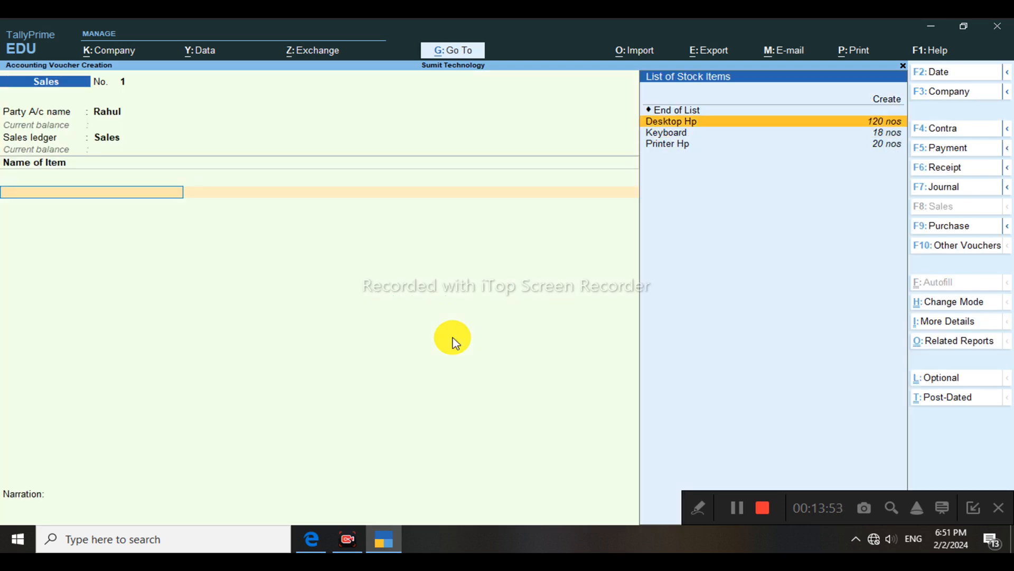
pyautogui.press('Down')
pyautogui.press('Down')
pyautogui.press('Return')
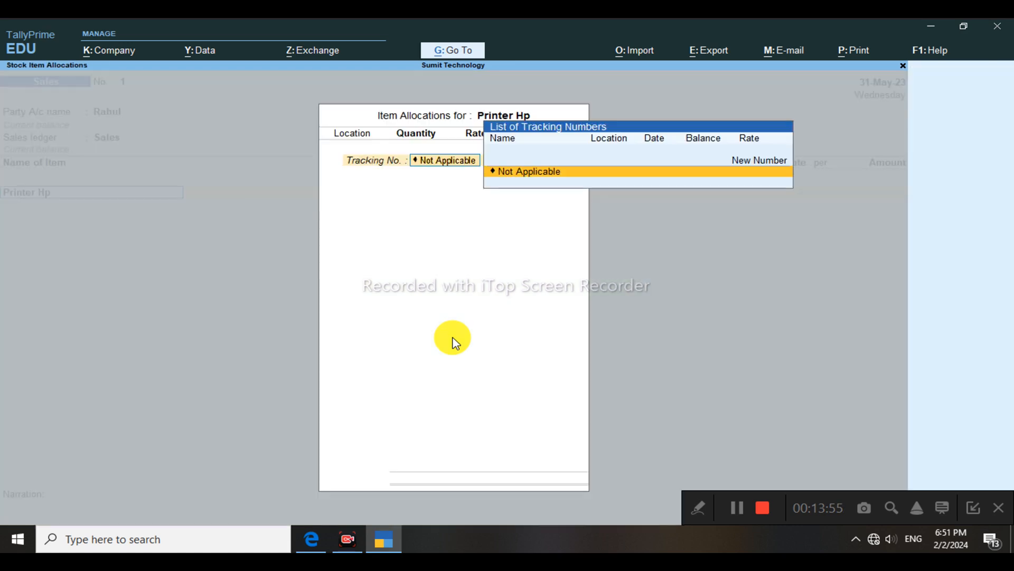
# Step: Allocate 1 nos of Printer Hp from the Delhi location at a rate of 12,000, with the tracking number not applicable
pyautogui.press('Return')
pyautogui.press('Return')
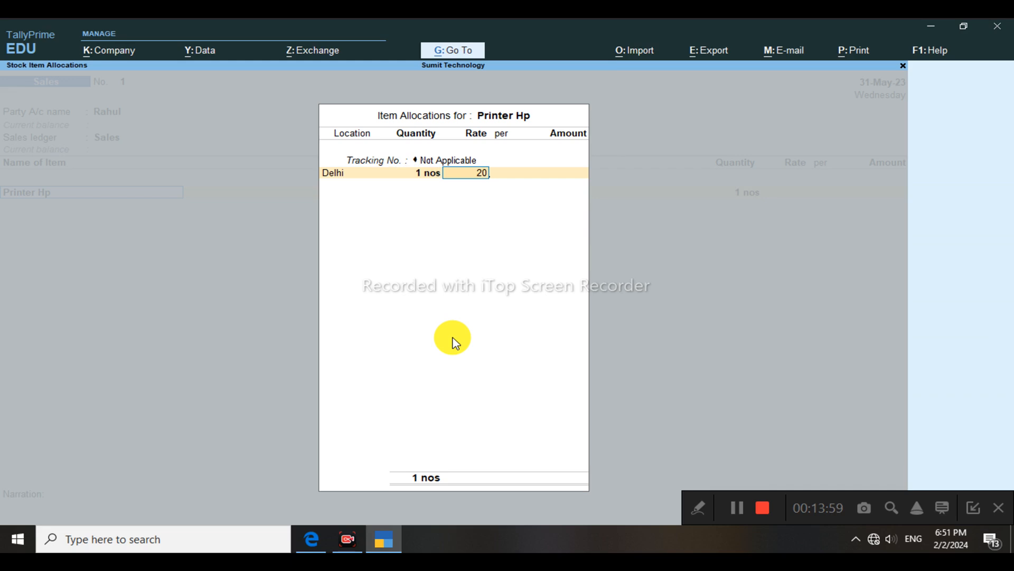
pyautogui.write('12,000')
pyautogui.press('Return')
pyautogui.press('Return')
pyautogui.press('Return')
pyautogui.press('Return')
pyautogui.press('Return')
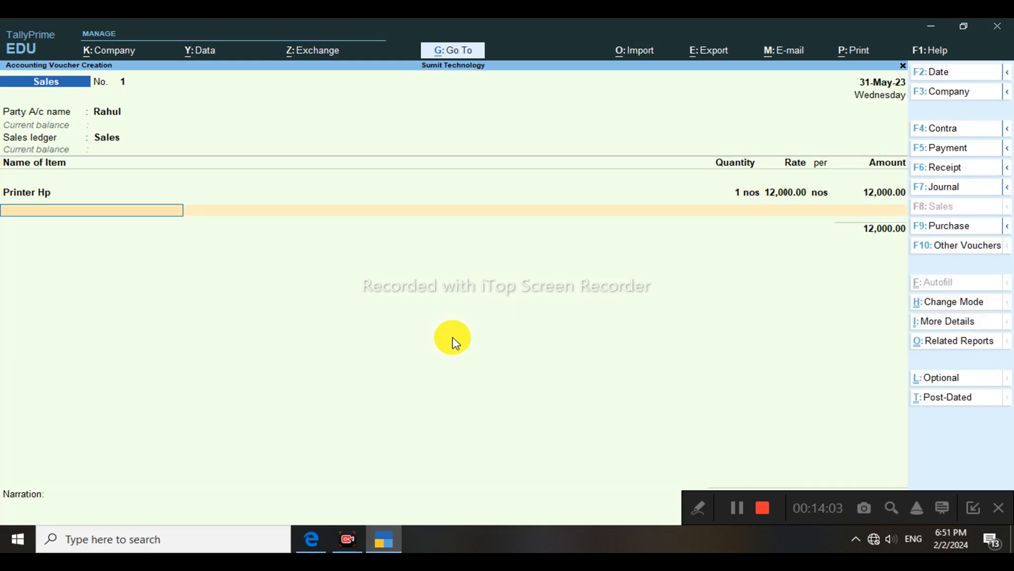
# Step: End the item list and add the C Gst and S Gst ledgers at 9% each below the printer
pyautogui.press('Return')
pyautogui.press('Up')
pyautogui.press('Up')
pyautogui.press('Up')
pyautogui.press('Up')
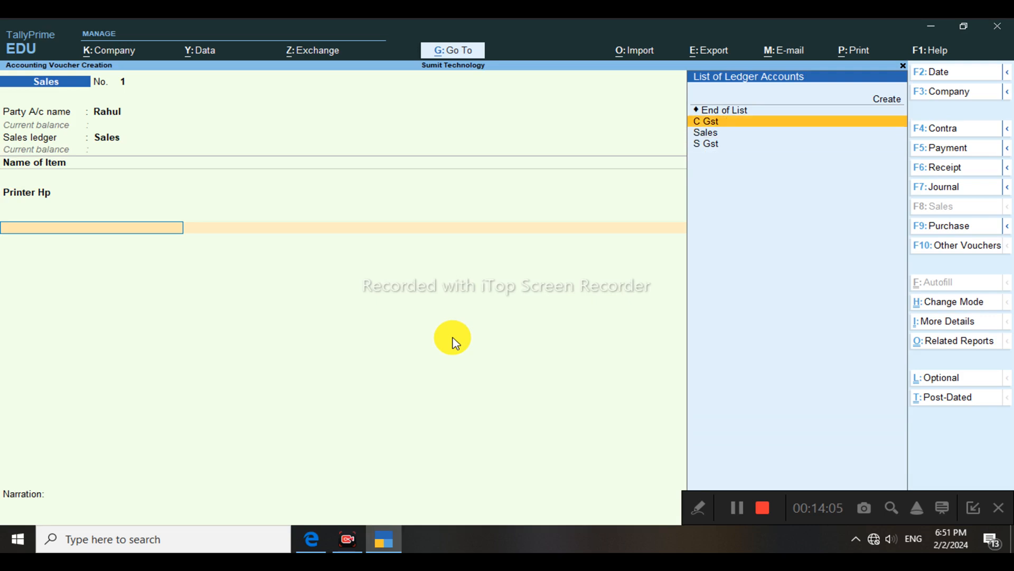
pyautogui.press('Return')
pyautogui.press('Return')
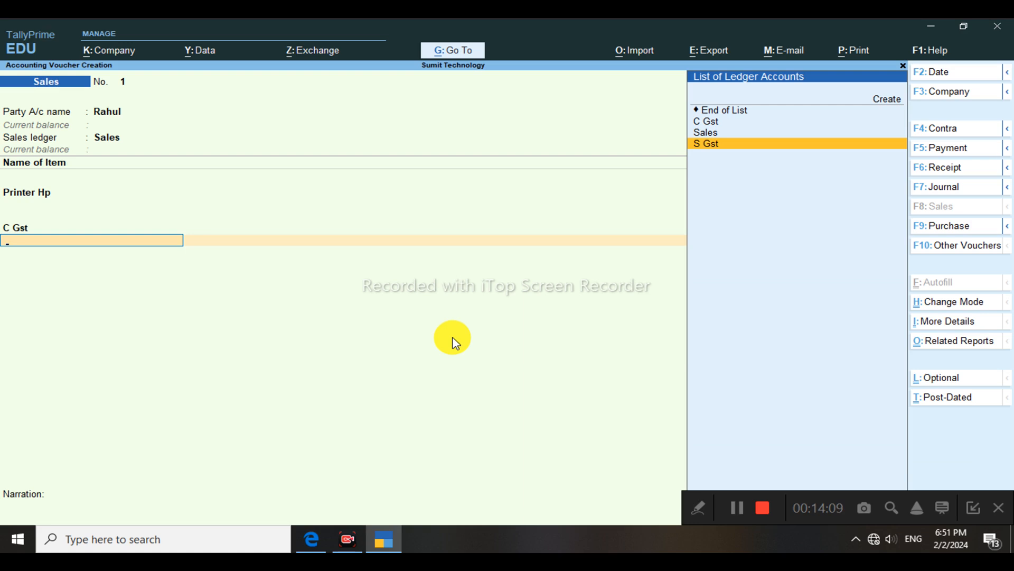
pyautogui.press('Return')
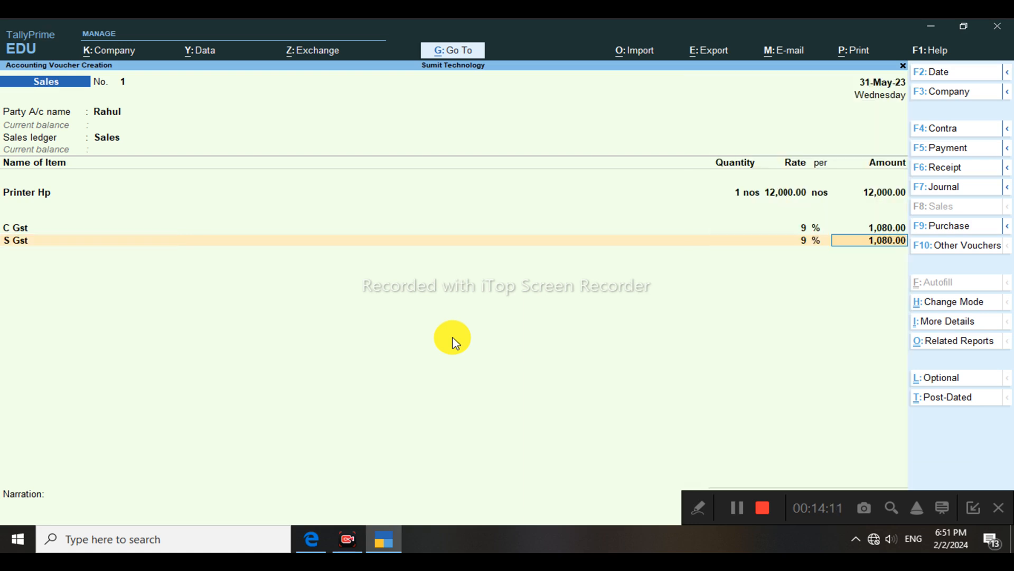
pyautogui.press('Up')
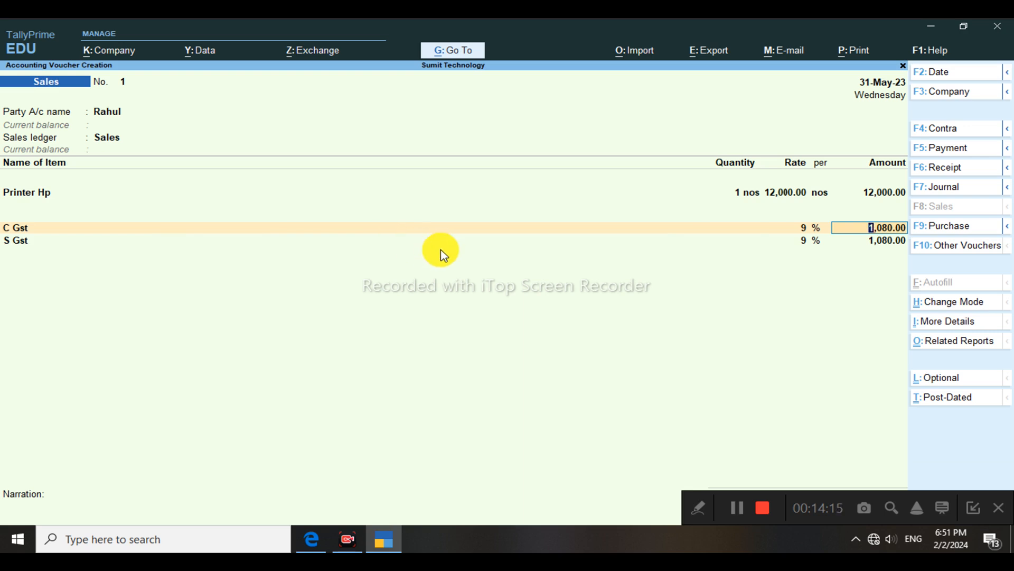
pyautogui.press('Return')
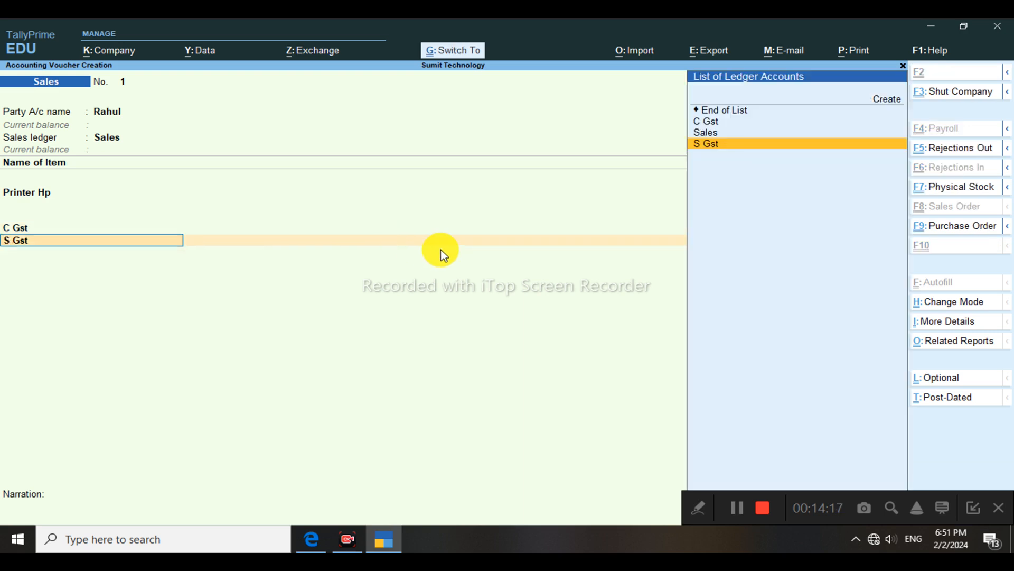
# Step: Preview the sales invoice for printing and check its item line, GST amounts and tax summary
pyautogui.hotkey('alt', 'p')
pyautogui.press('i')
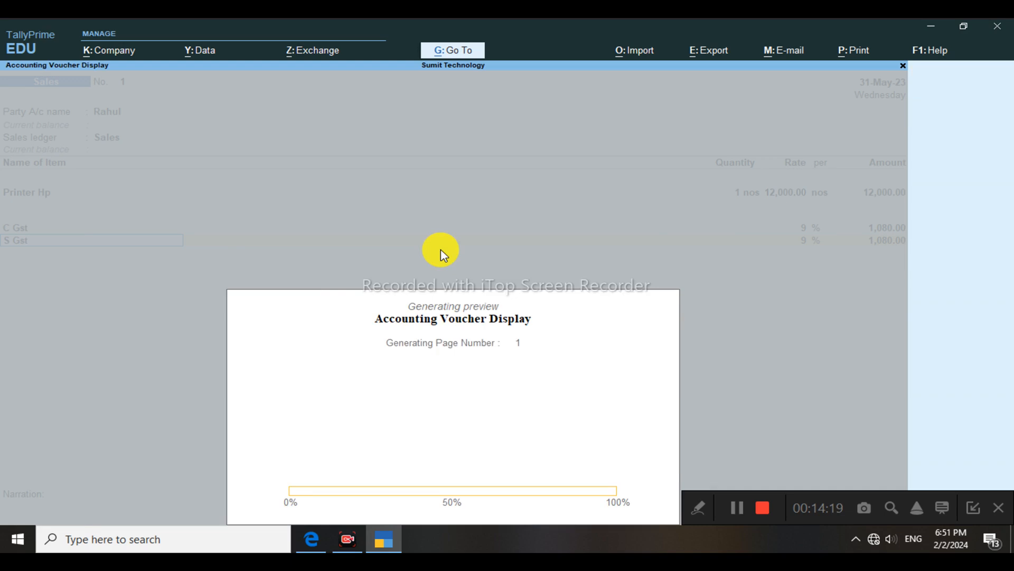
pyautogui.scroll(-5, 446, 256)
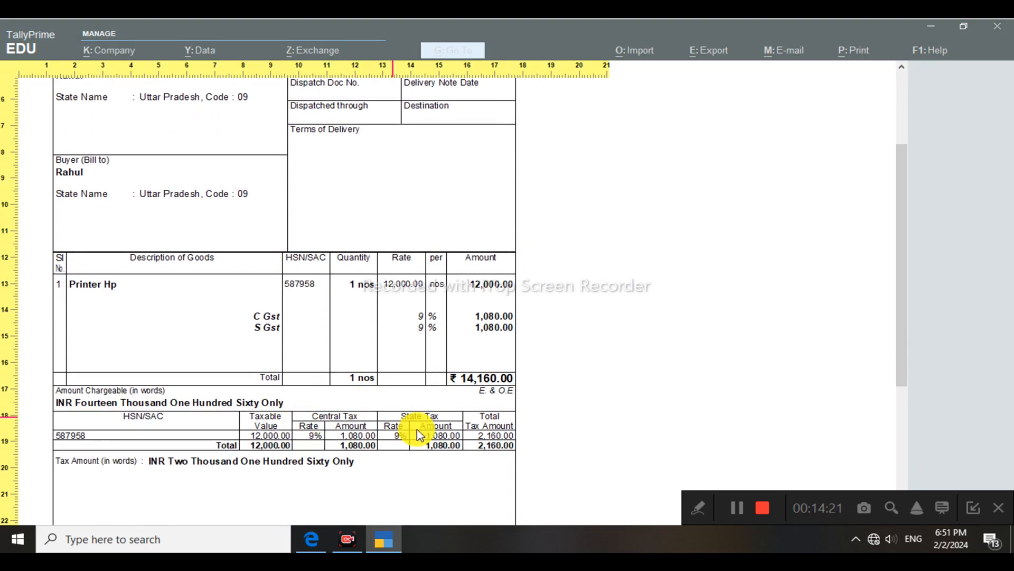
pyautogui.scroll(1, 516, 199)
pyautogui.scroll(-1, 502, 222)
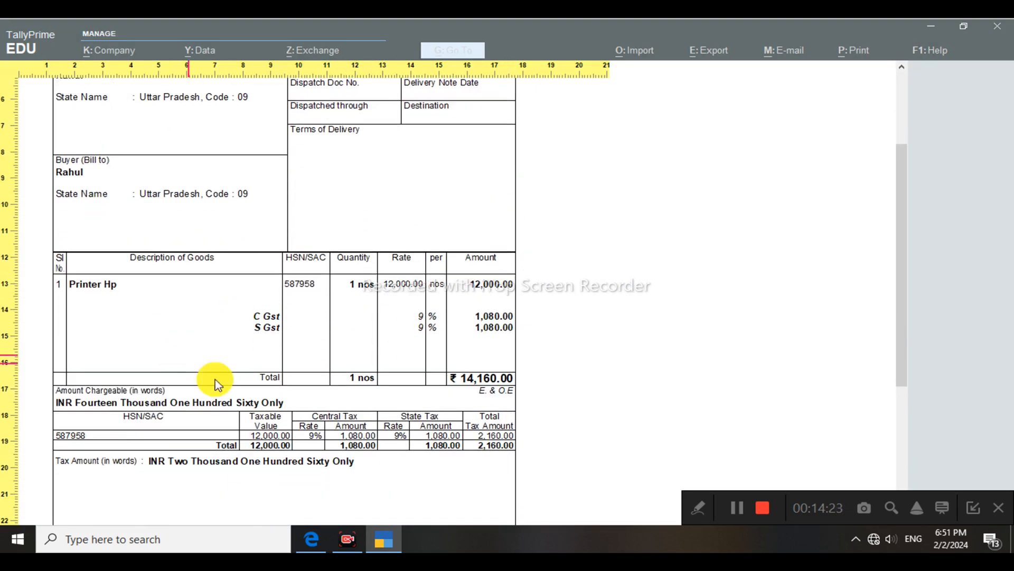